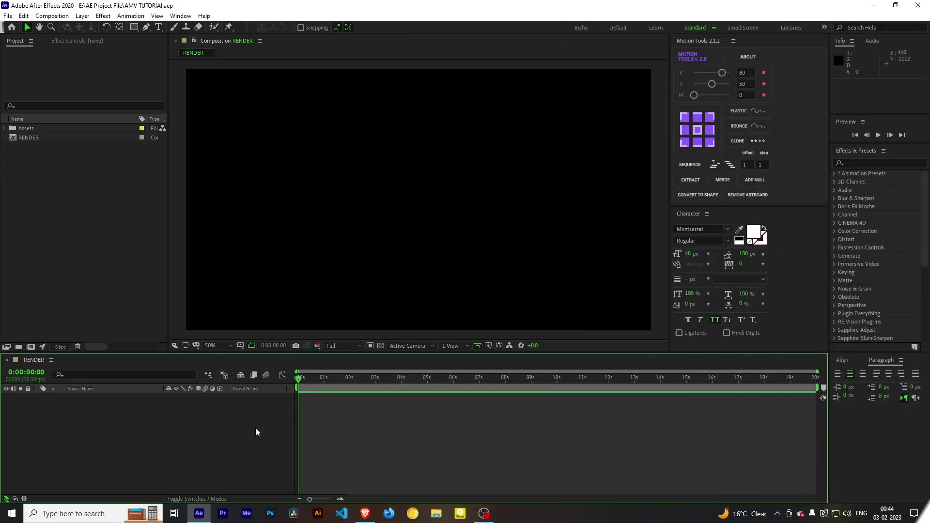
# - Create a 1920×1080 grey (4C4B4B) solid named BG as the background layer
pyautogui.click(88, 18)
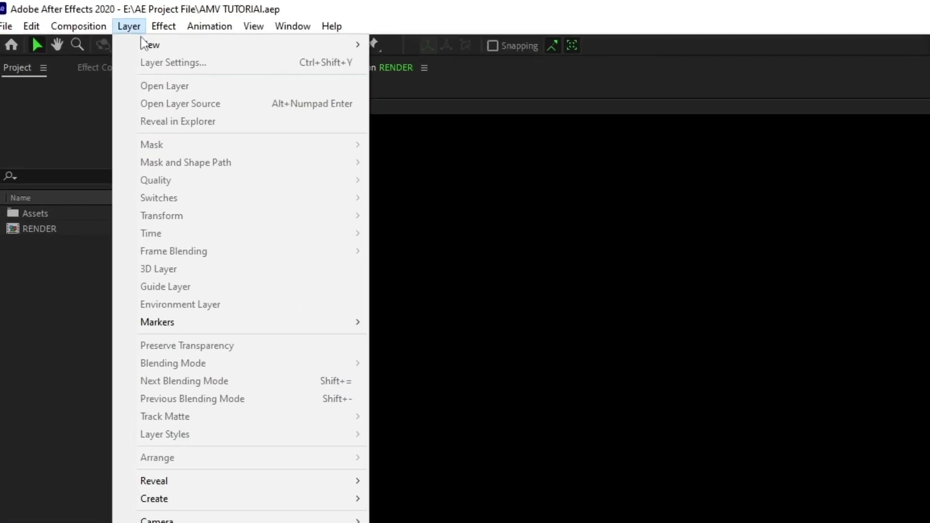
pyautogui.moveTo(99, 26)
pyautogui.click(342, 65)
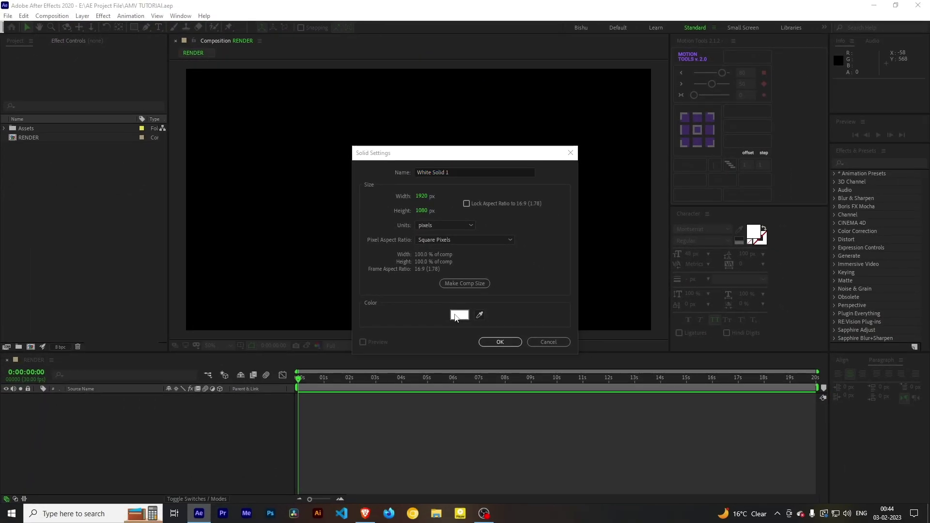
pyautogui.click(456, 316)
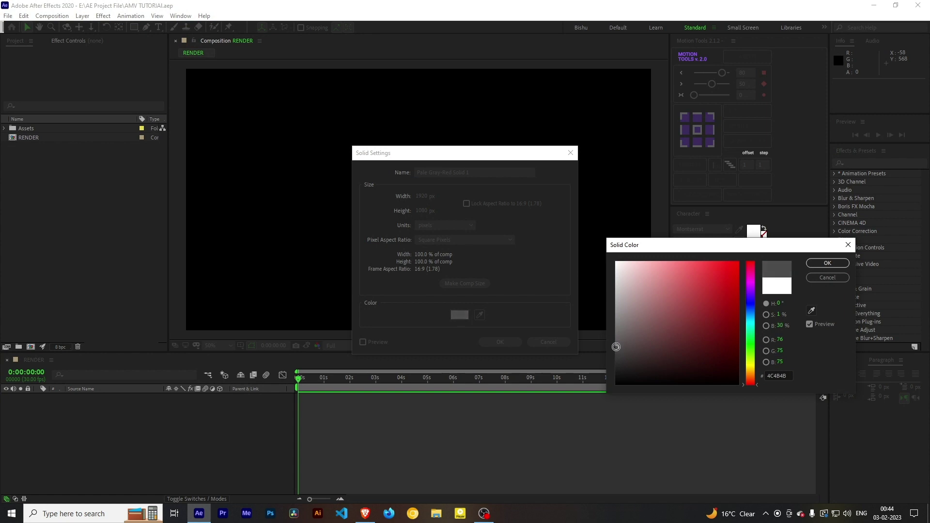
pyautogui.click(827, 263)
pyautogui.click(496, 174)
pyautogui.write('BG')
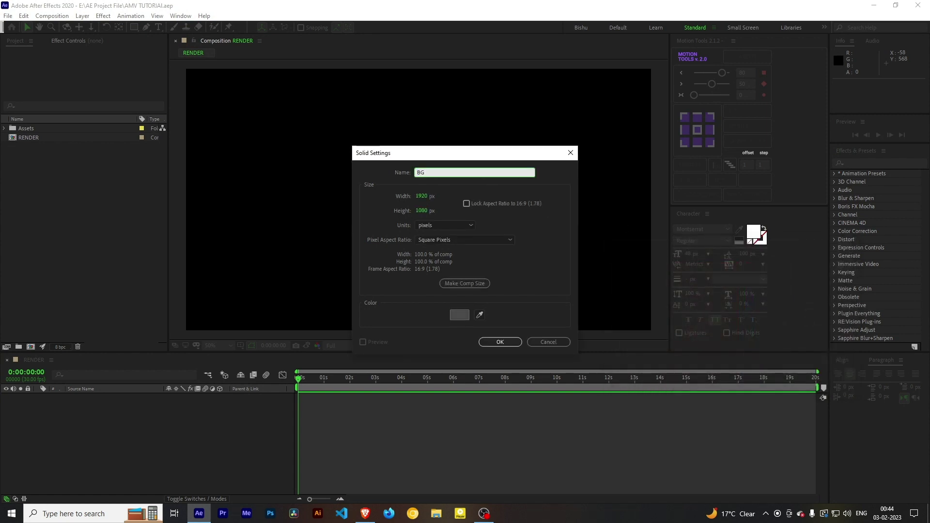
pyautogui.press('Return')
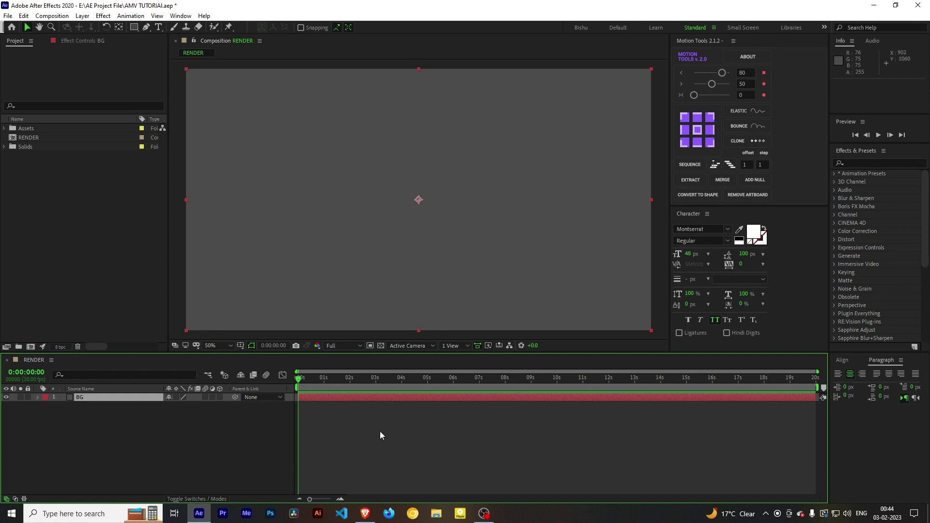
pyautogui.click(380, 433)
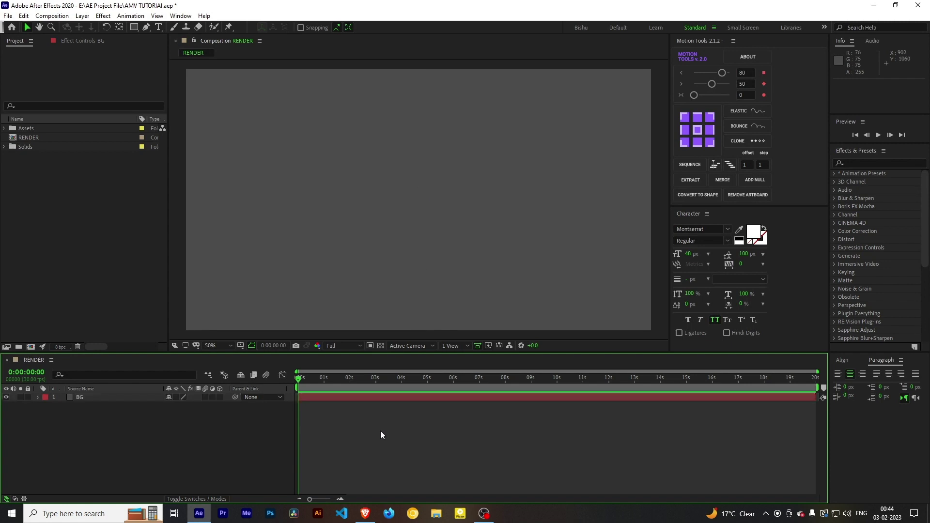
# - Add Zenitsu.png from the Assets folder to the timeline above BG
pyautogui.click(5, 128)
pyautogui.click(42, 138)
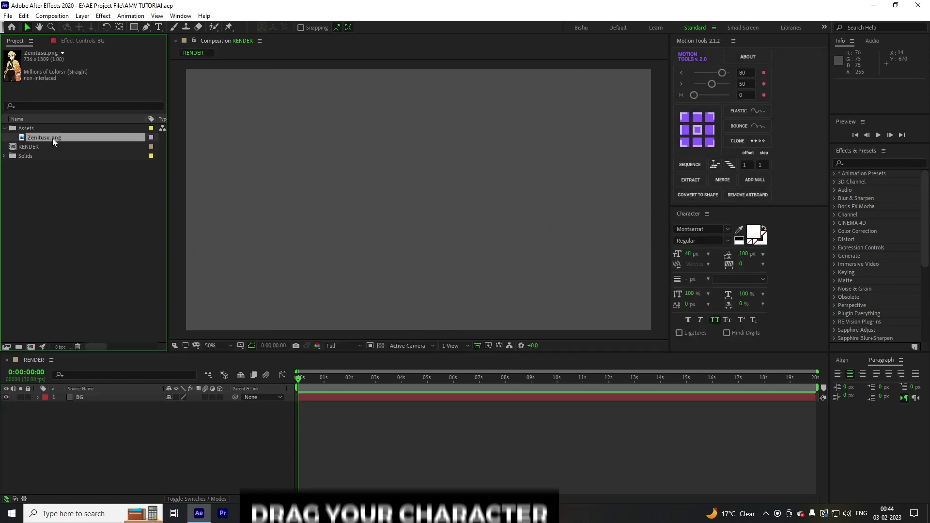
pyautogui.moveTo(51, 140); pyautogui.dragTo(83, 396)
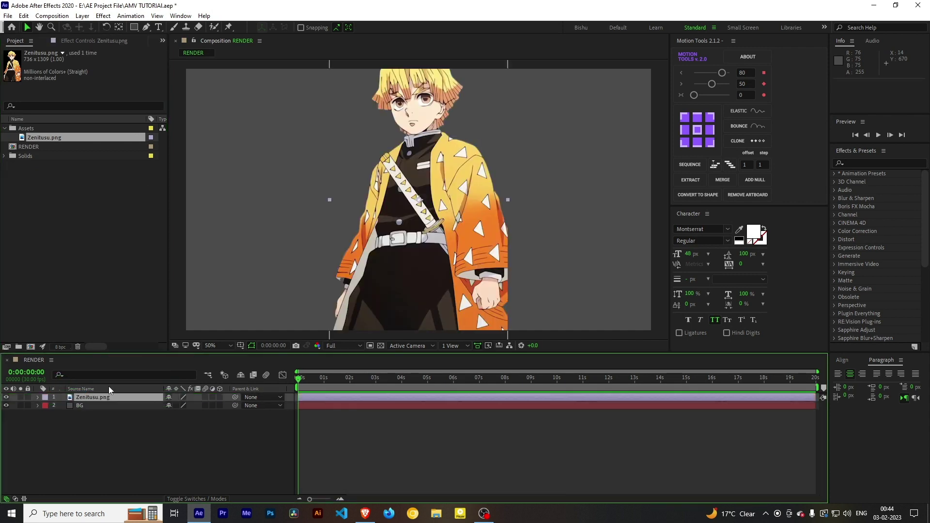
# - Scale Zenitsu to 74%, lower it to the frame's bottom edge, and save the project
pyautogui.press('s')
pyautogui.moveTo(179, 405); pyautogui.dragTo(171, 407)
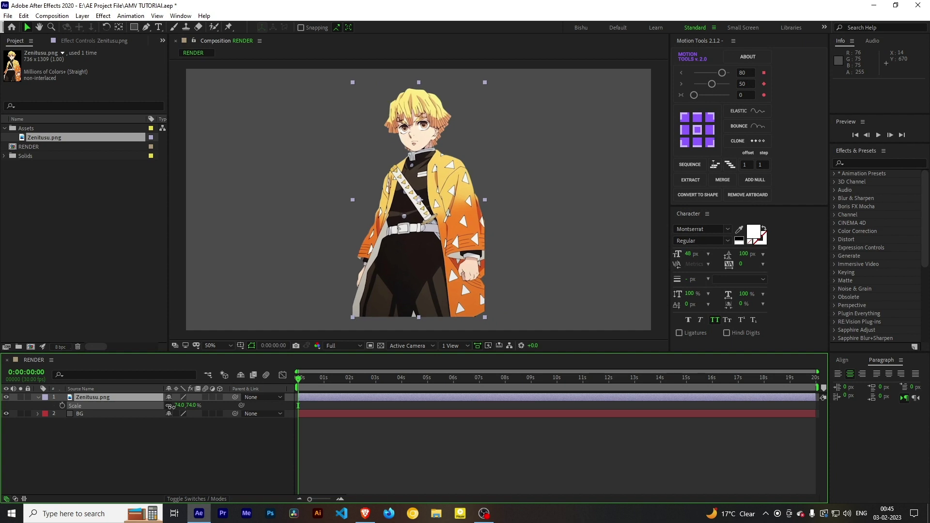
pyautogui.moveTo(423, 227); pyautogui.dragTo(423, 251)
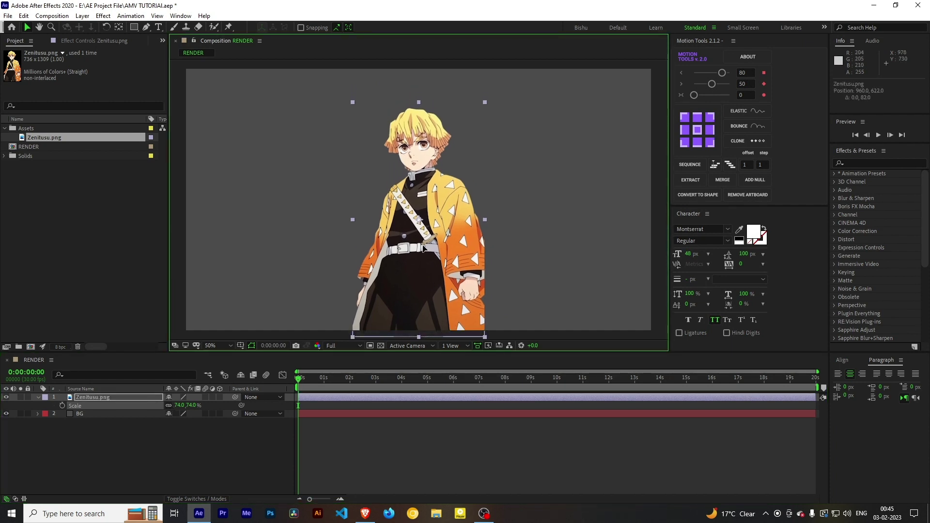
pyautogui.click(402, 460)
pyautogui.hotkey('ctrl', 's')
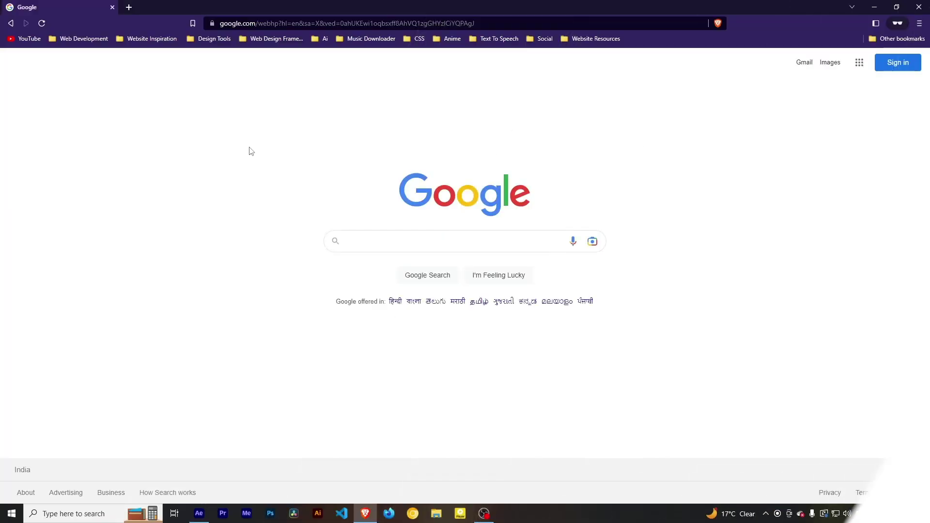
# - Search Google for 'english to japanese' and translate 'Zenitsu'
pyautogui.click(352, 240)
pyautogui.write('englis')
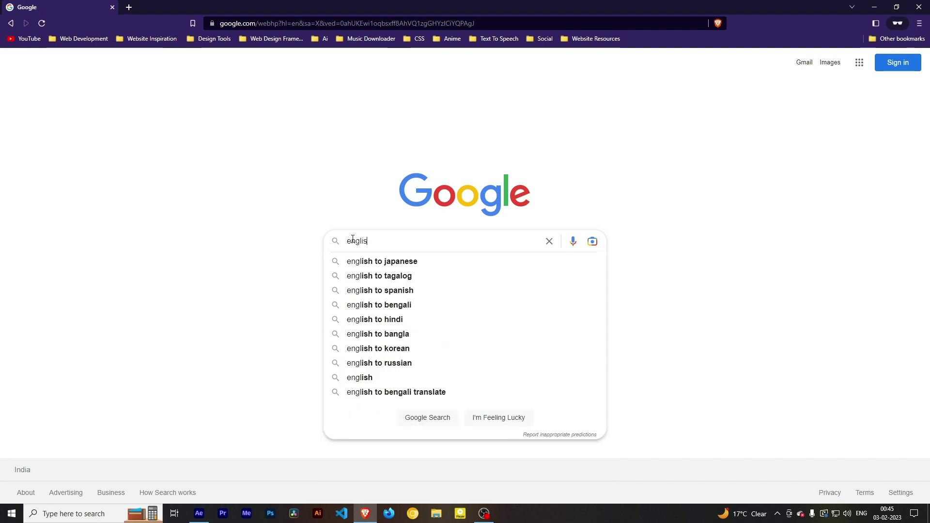
pyautogui.write('h to japanese')
pyautogui.press('Return')
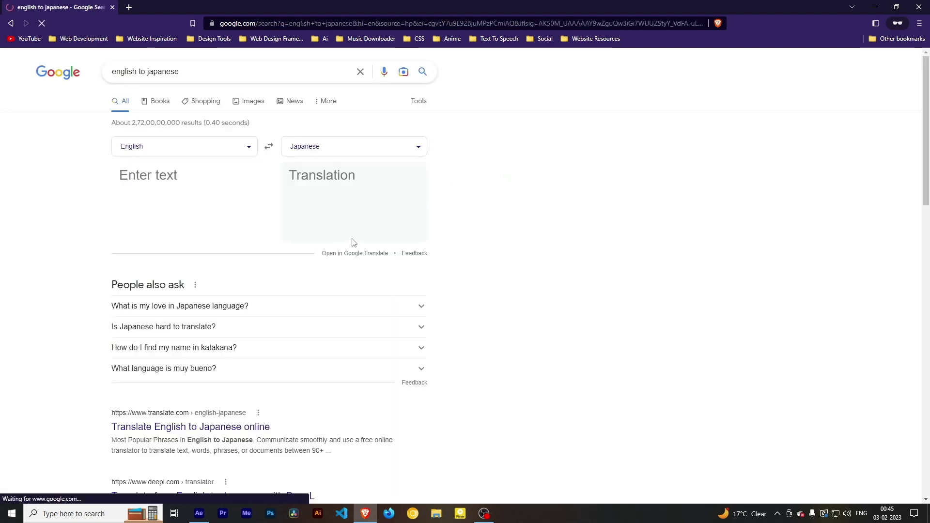
pyautogui.write('Zenitsu')
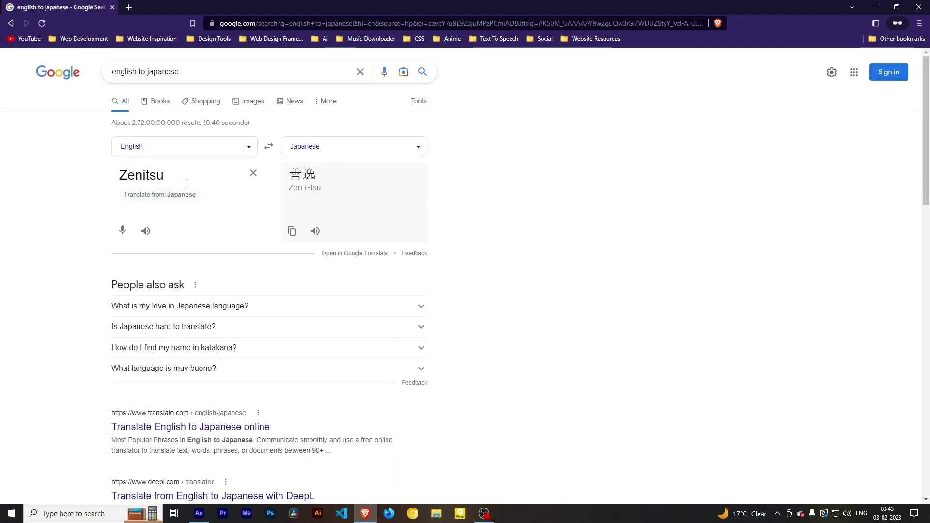
# - Copy the 善逸 translation result
pyautogui.doubleClick(310, 173)
pyautogui.rightClick(308, 168)
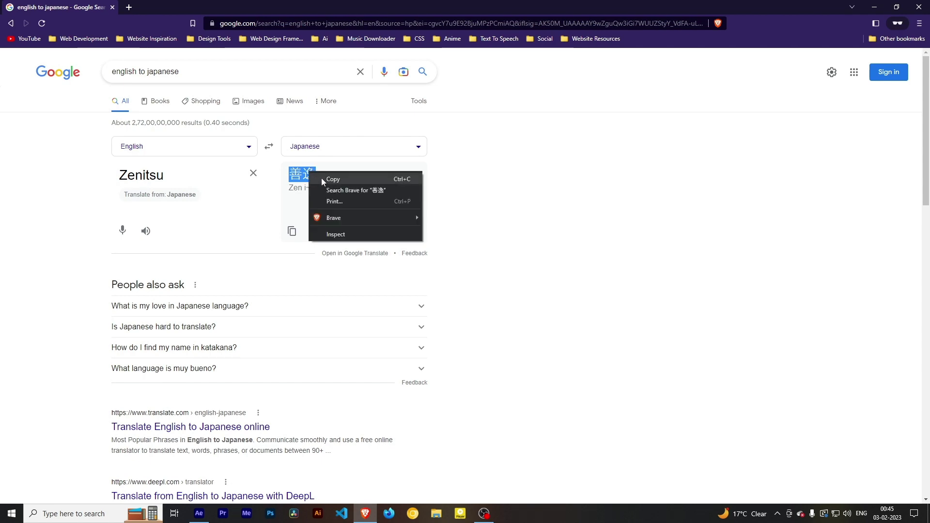
pyautogui.click(326, 183)
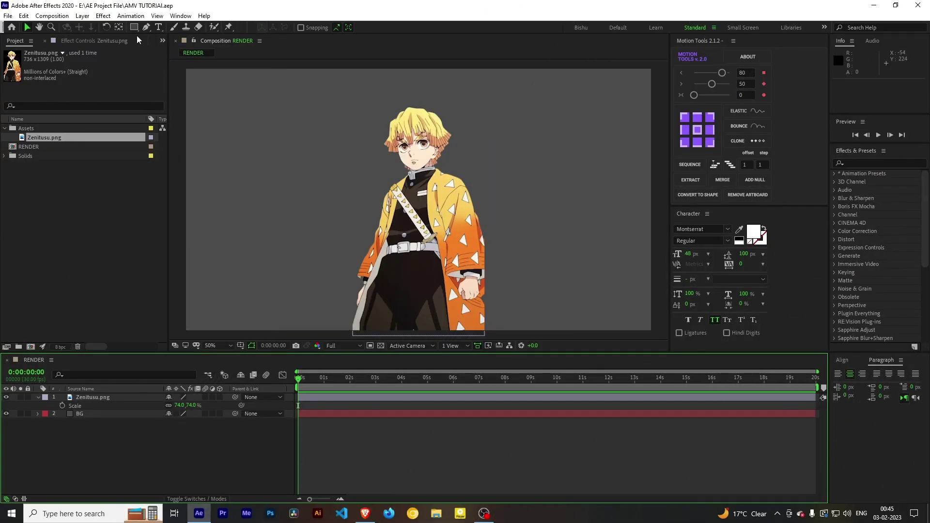
# - Create a text layer on the comp's left containing the pasted 善逸
pyautogui.click(158, 28)
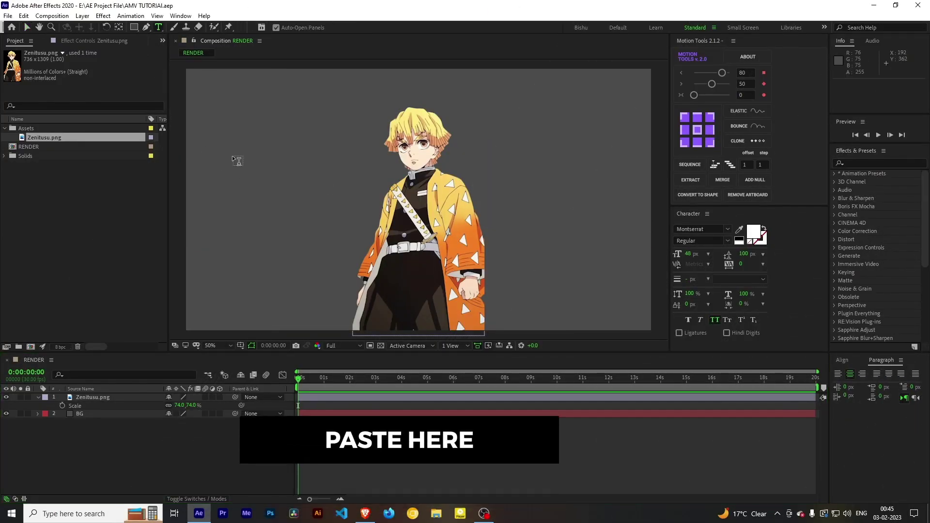
pyautogui.click(233, 155)
pyautogui.hotkey('ctrl', 'v')
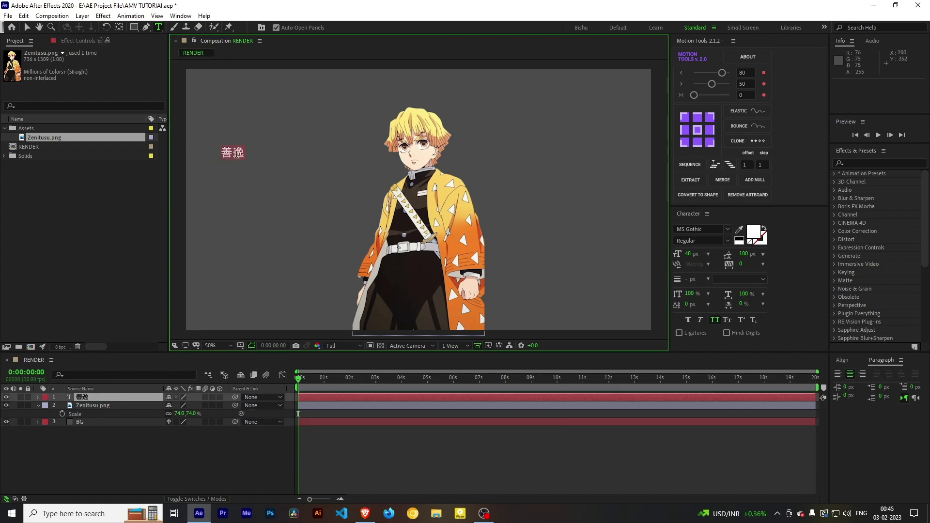
# - Enlarge the 善逸 text to 120 px and move it beside Zenitsu
pyautogui.moveTo(688, 256); pyautogui.dragTo(735, 258)
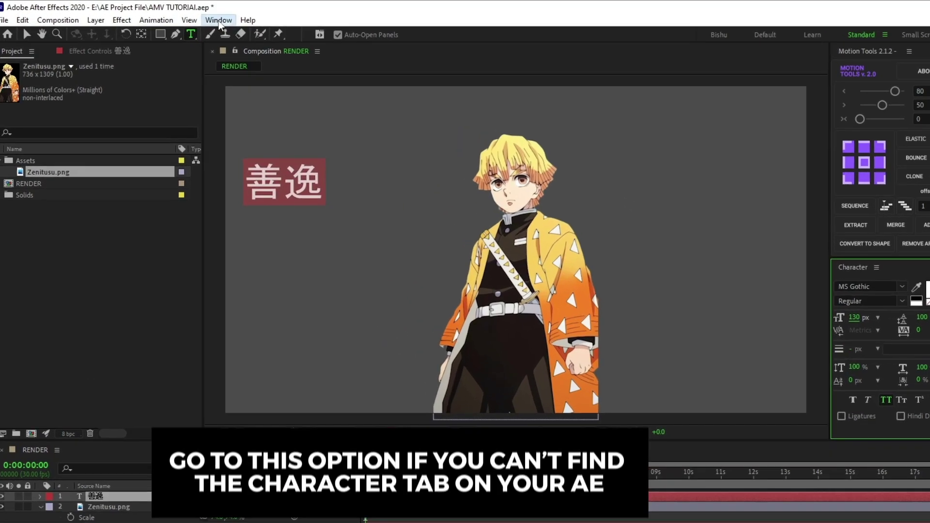
pyautogui.click(181, 16)
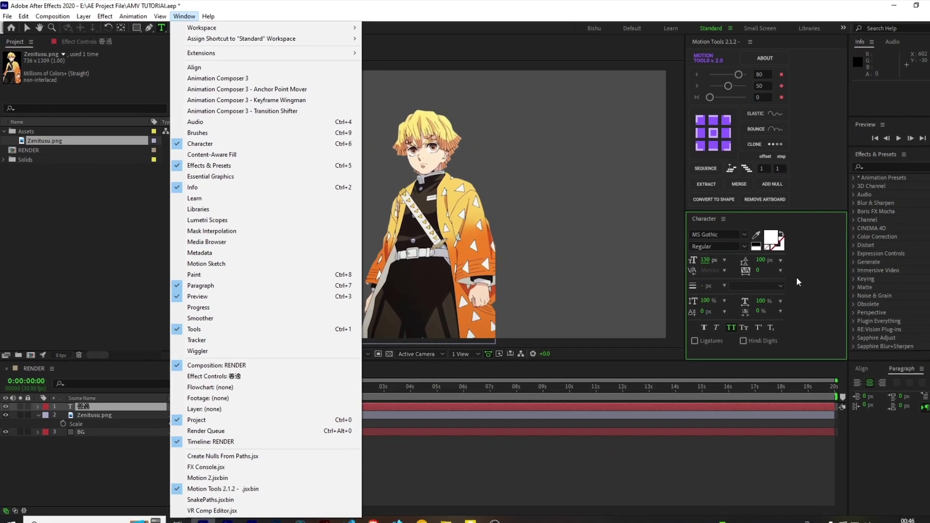
pyautogui.click(778, 270)
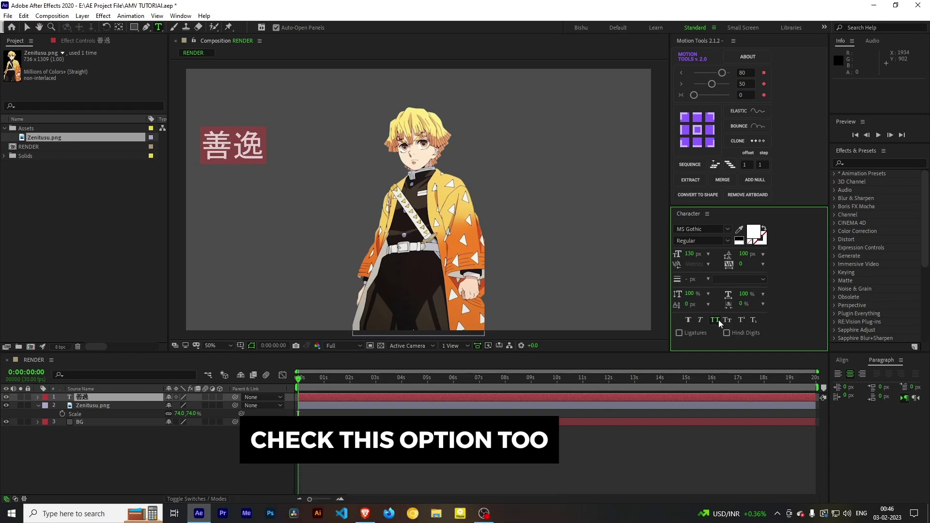
pyautogui.moveTo(689, 253); pyautogui.dragTo(754, 271)
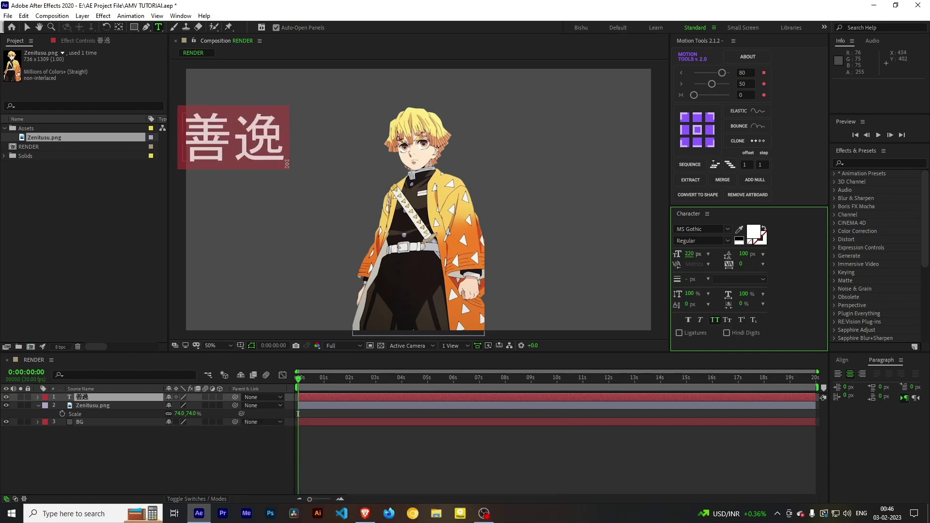
pyautogui.press('Escape')
pyautogui.press('v')
pyautogui.moveTo(244, 140); pyautogui.dragTo(291, 179)
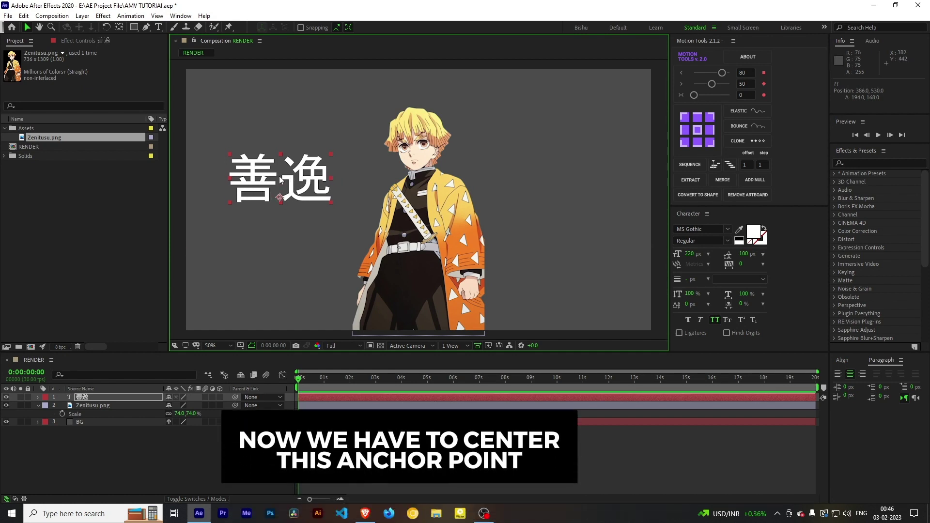
# - Centre the 善逸 layer's anchor point on its characters and deselect it
pyautogui.click(119, 28)
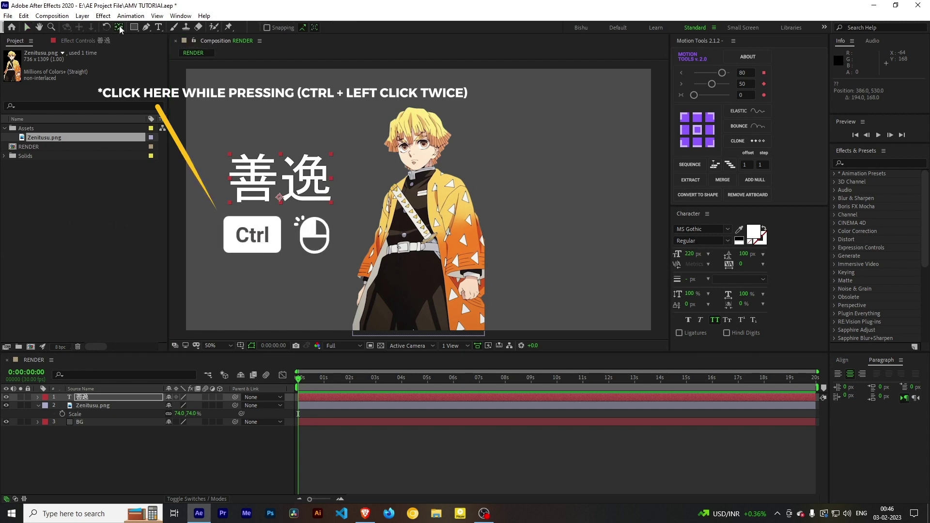
pyautogui.keyDown('ctrl'); pyautogui.doubleClick(121, 30); pyautogui.keyUp('ctrl')
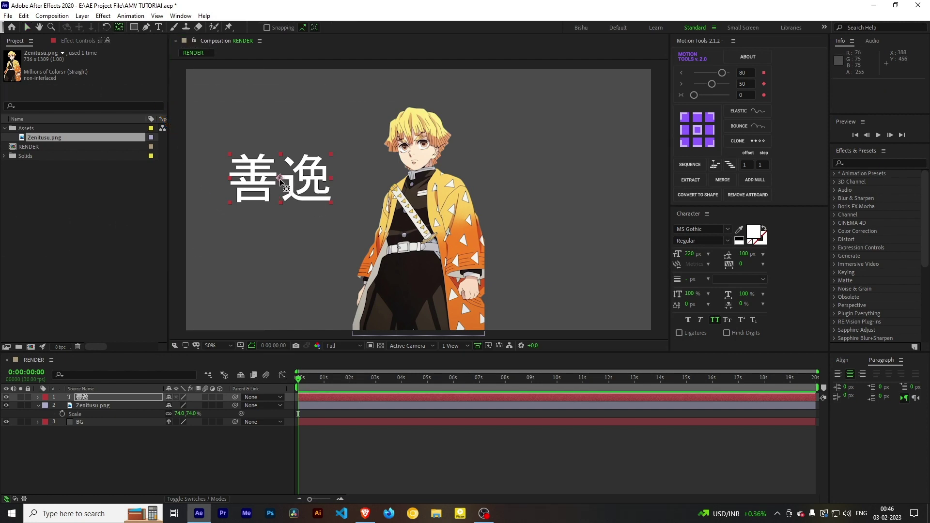
pyautogui.click(145, 442)
pyautogui.click(158, 28)
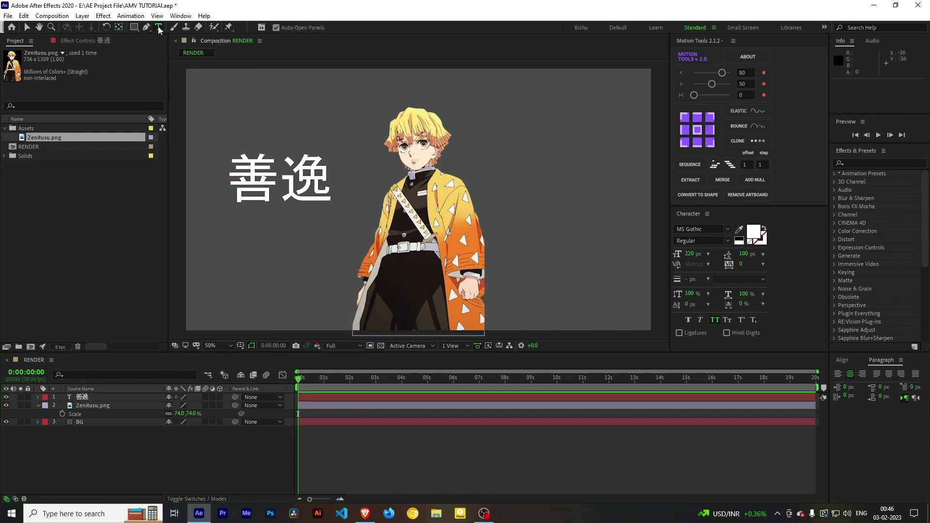
# - Add a 'zenitsu' text layer below the kanji in Montserrat Bold
pyautogui.click(245, 236)
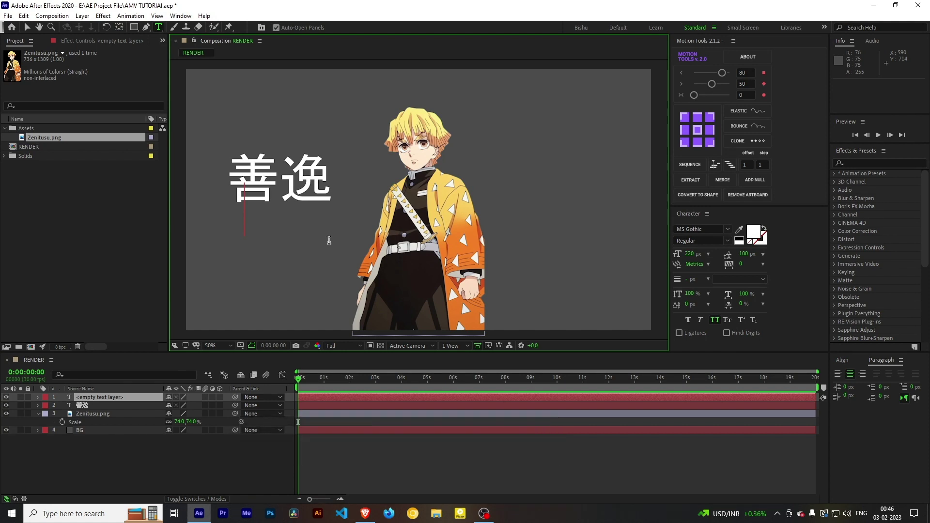
pyautogui.write('zenitsu')
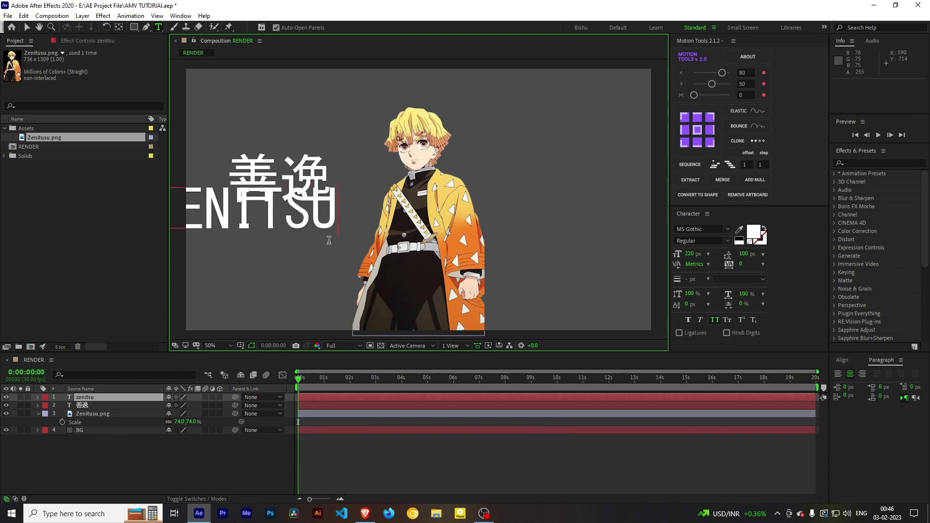
pyautogui.hotkey('ctrl', 'a')
pyautogui.click(701, 229)
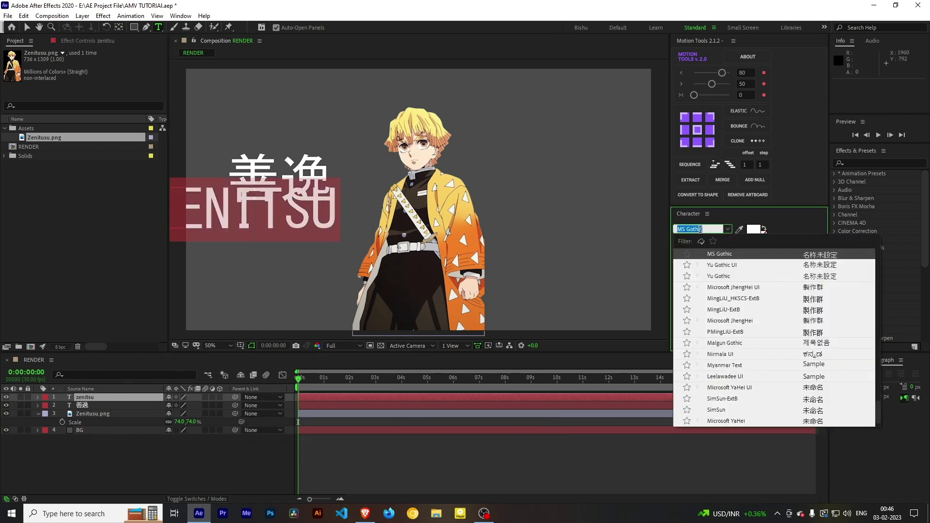
pyautogui.write('mont')
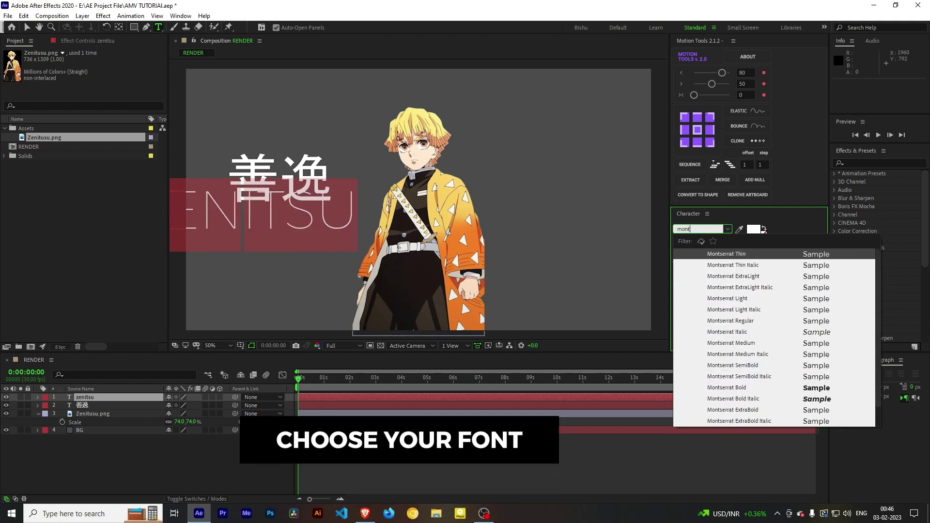
pyautogui.click(734, 387)
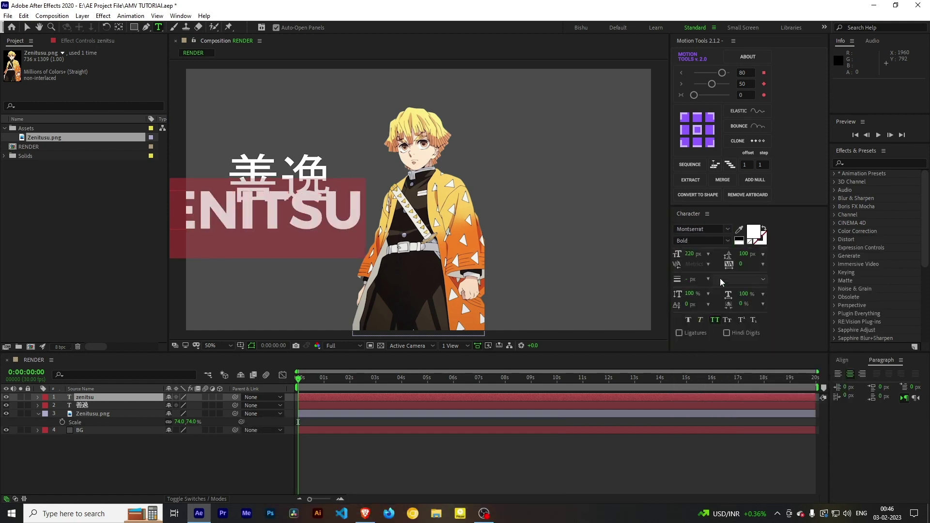
# - Size ZENITSU to 90 px, centre its anchor, and place it directly under 善逸
pyautogui.moveTo(691, 256); pyautogui.dragTo(635, 256)
pyautogui.press('v')
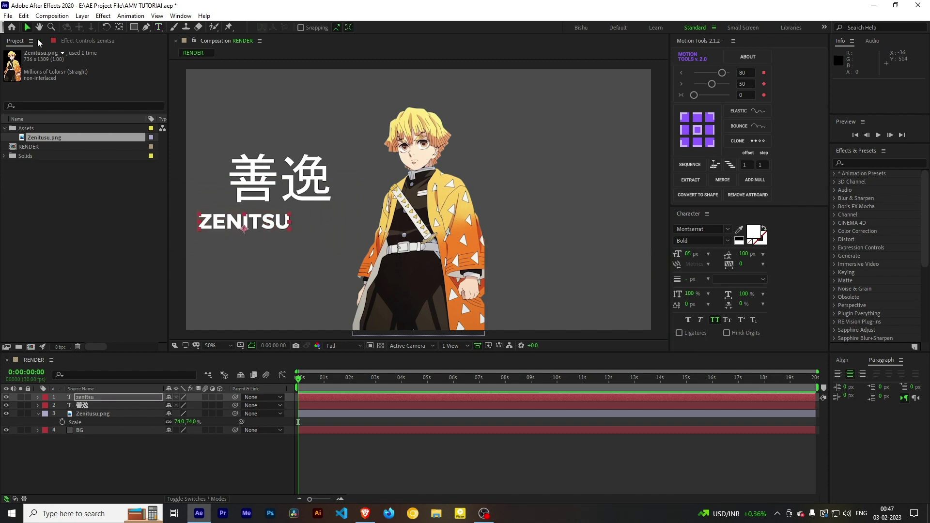
pyautogui.moveTo(255, 224); pyautogui.dragTo(293, 217)
pyautogui.scroll(2, 292, 217)
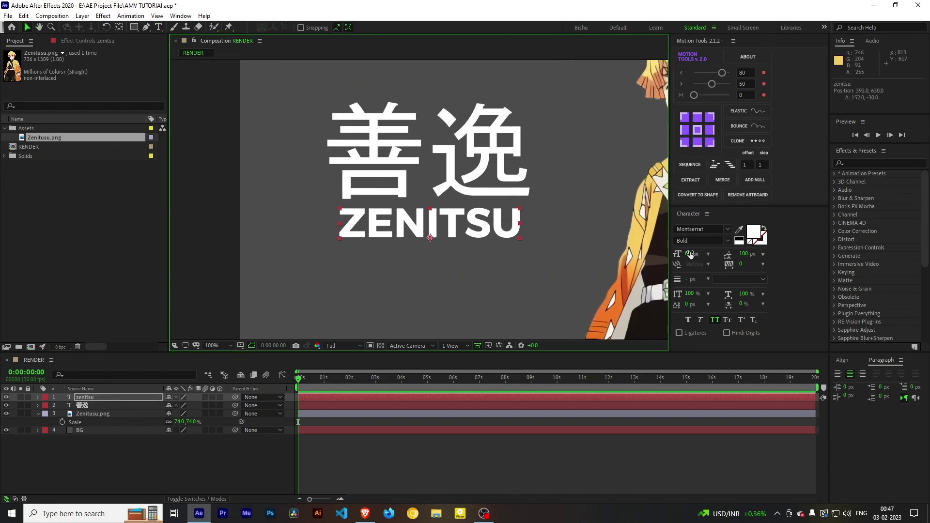
pyautogui.moveTo(691, 255); pyautogui.dragTo(697, 254)
pyautogui.hotkey('ctrl', 'alt', 'Home')
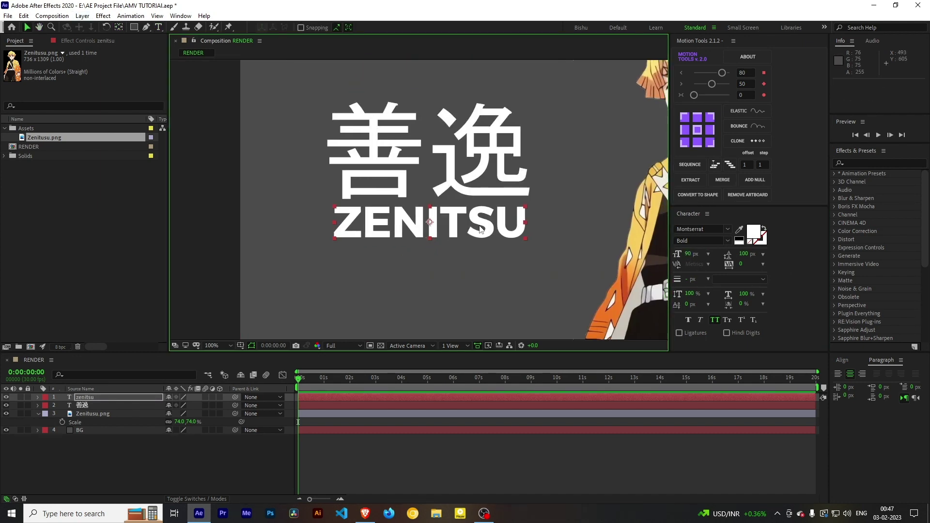
pyautogui.moveTo(480, 229); pyautogui.dragTo(480, 227)
pyautogui.hotkey('shift', '/')
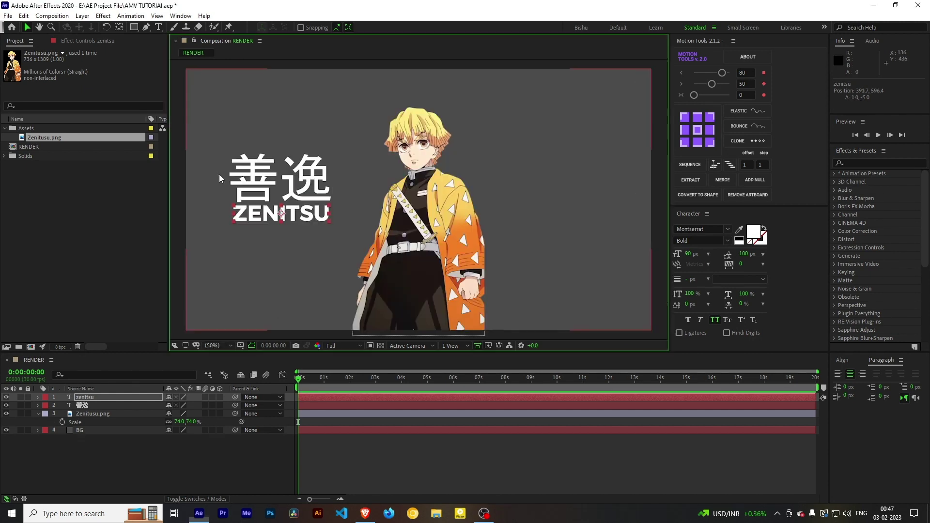
pyautogui.click(408, 470)
pyautogui.click(107, 397)
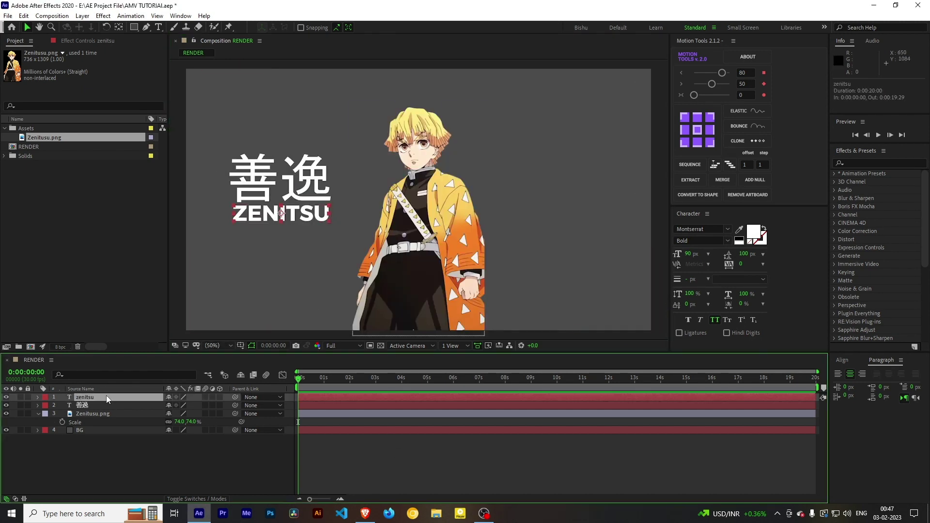
pyautogui.press('Return')
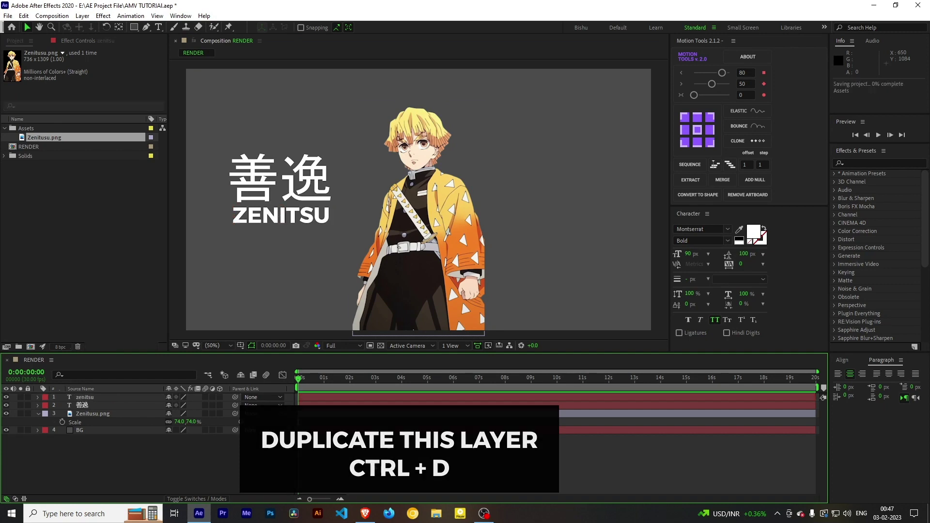
# - Duplicate the zenitsu layer, move it down, and retype it as 'Demon slayer'
pyautogui.hotkey('ctrl', 'd')
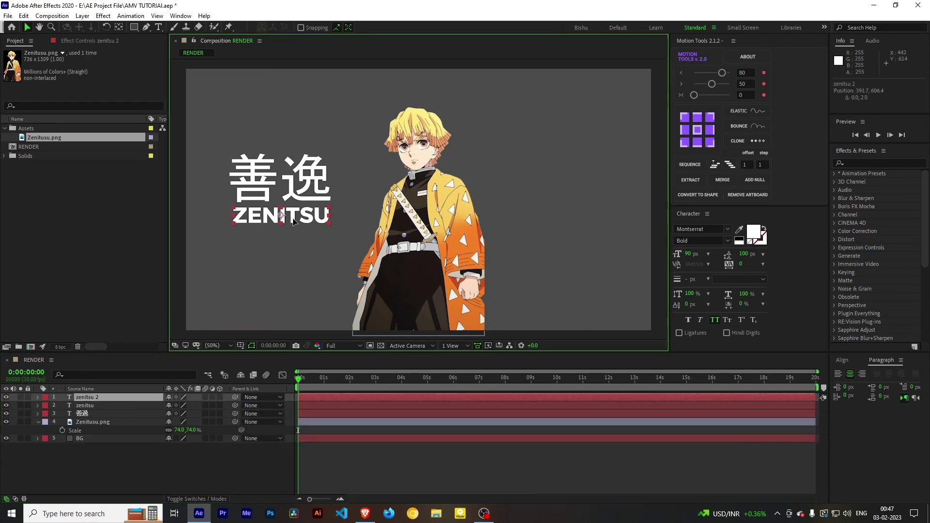
pyautogui.moveTo(294, 220); pyautogui.dragTo(294, 241)
pyautogui.doubleClick(294, 240)
pyautogui.write('Demon')
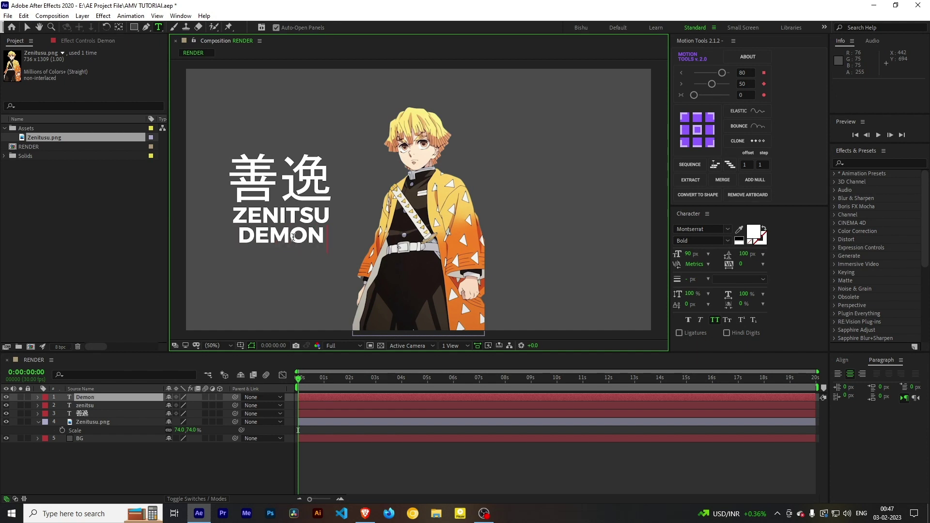
pyautogui.write(' slayer')
# - Set DEMON SLAYER to Montserrat Regular at 48 px
pyautogui.hotkey('ctrl', 'a')
pyautogui.click(728, 241)
pyautogui.click(703, 315)
pyautogui.moveTo(688, 254); pyautogui.dragTo(675, 262)
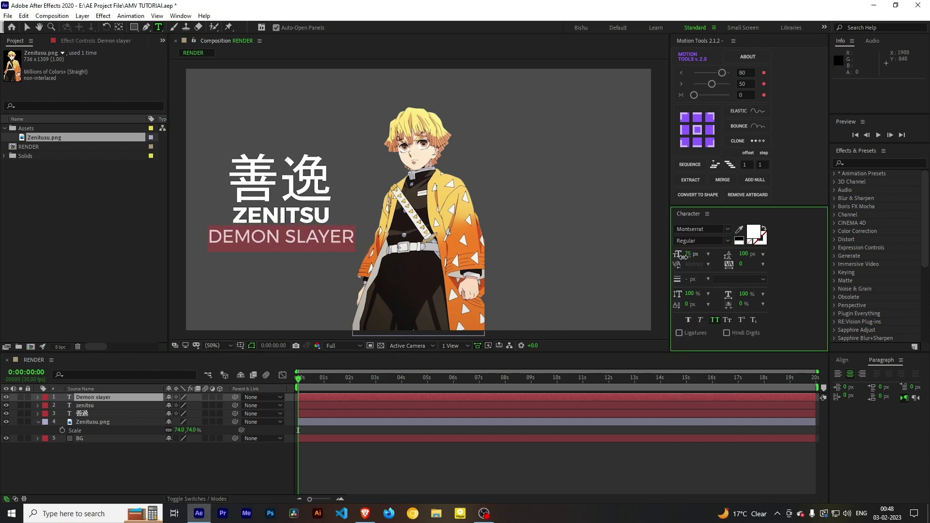
pyautogui.press('Return')
pyautogui.press('v')
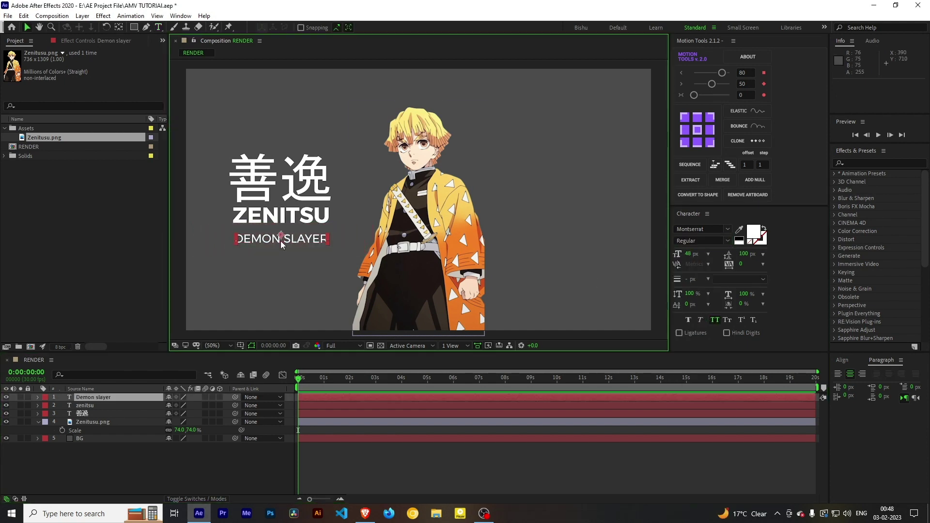
pyautogui.scroll(2, 203, 224)
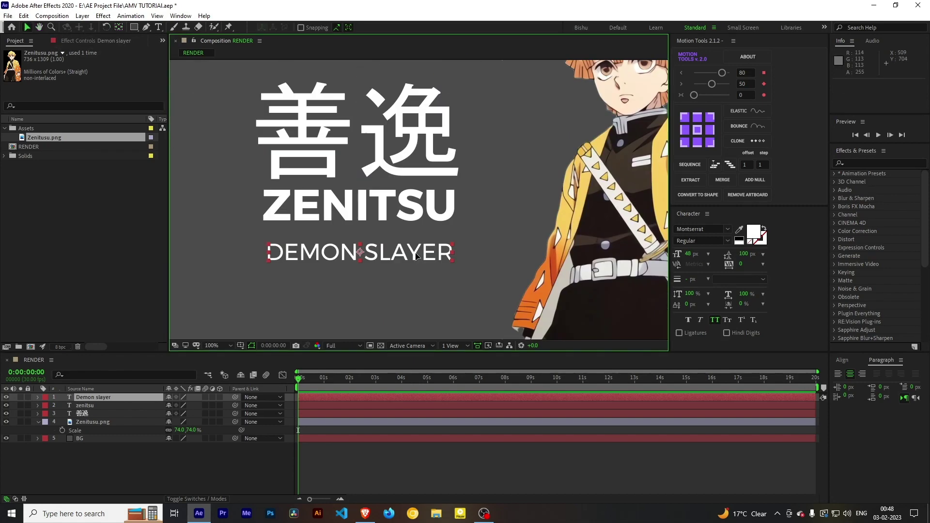
pyautogui.scroll(-2, 217, 331)
pyautogui.click(89, 414)
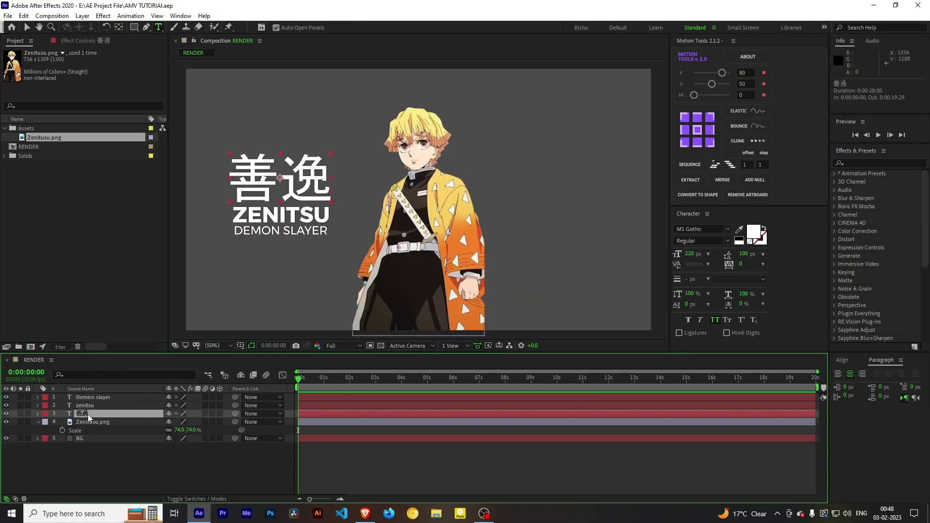
# - Change the 善逸 kanji fill colour to yellow FFE222
pyautogui.doubleClick(89, 414)
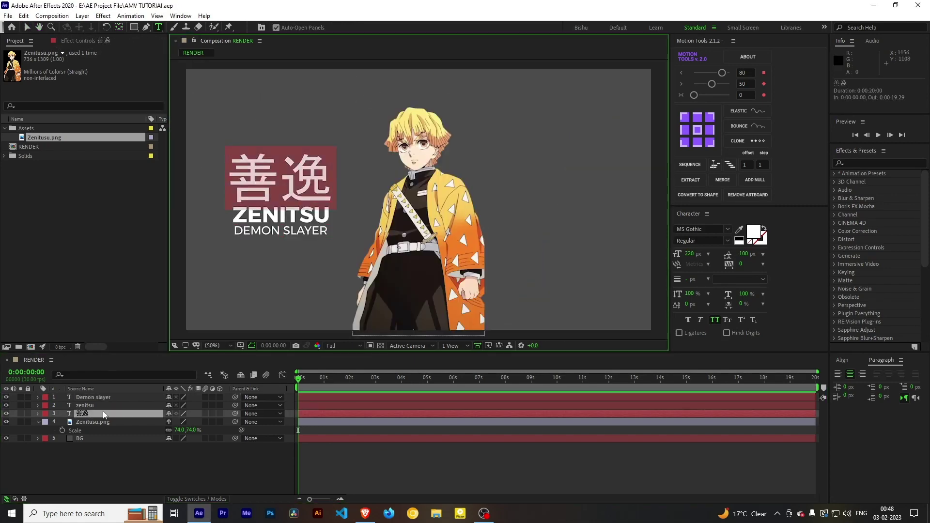
pyautogui.click(753, 233)
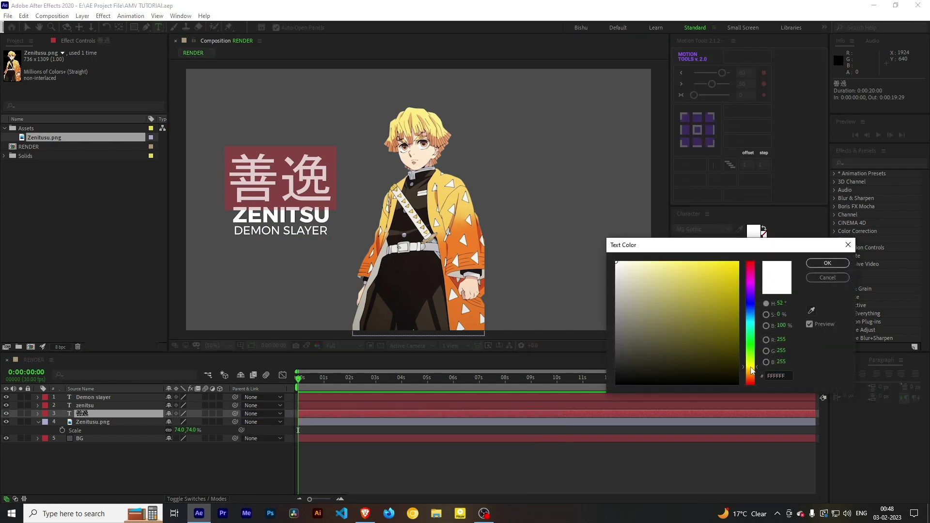
pyautogui.moveTo(714, 290); pyautogui.dragTo(723, 247)
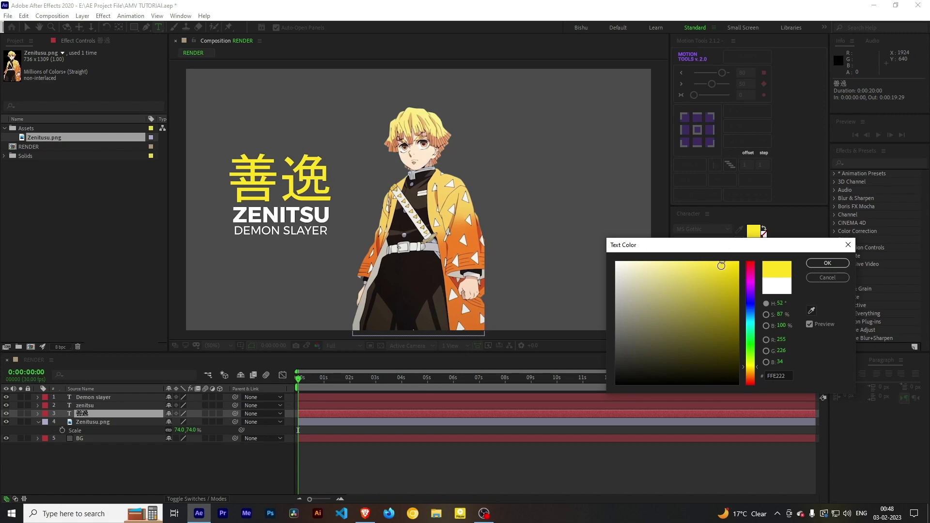
pyautogui.click(826, 264)
pyautogui.click(457, 458)
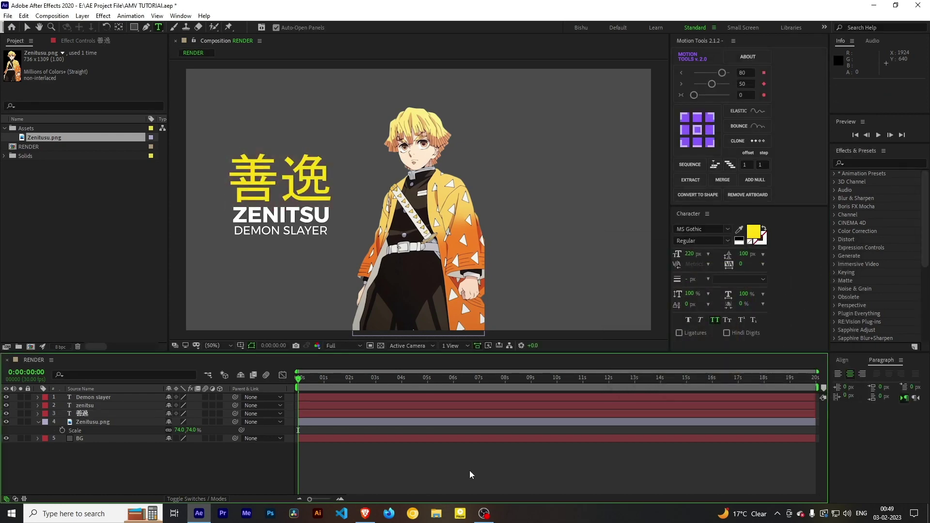
pyautogui.press('v')
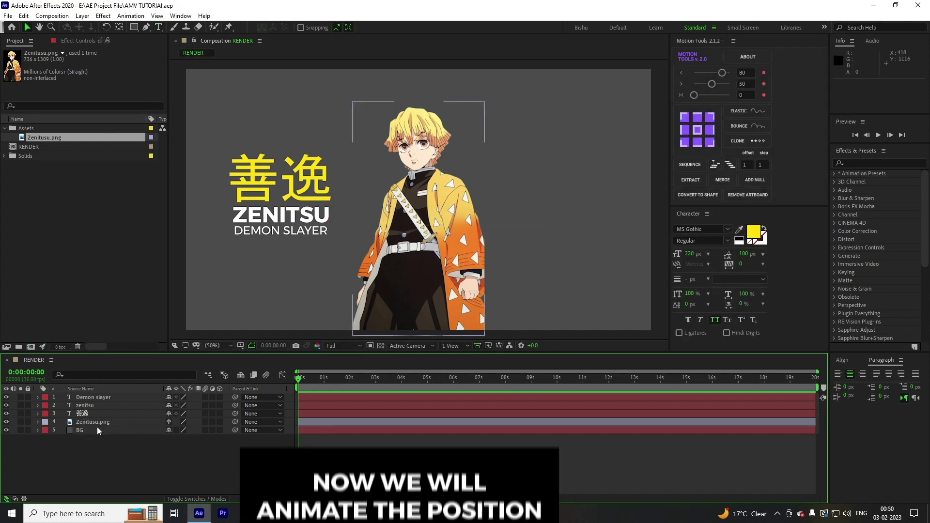
# - Keyframe Zenitsu.png Position from X -320 at 0s to its resting spot at 1s, then preview
pyautogui.click(98, 423)
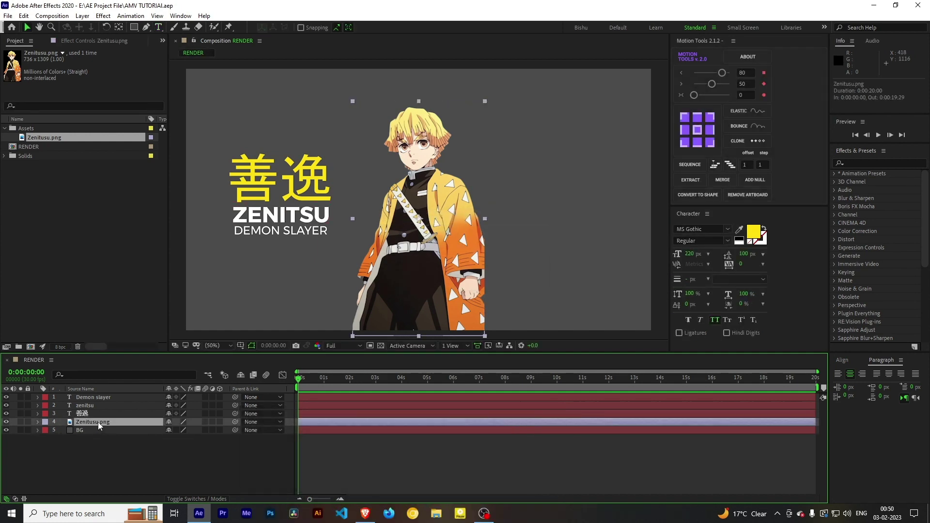
pyautogui.press('p')
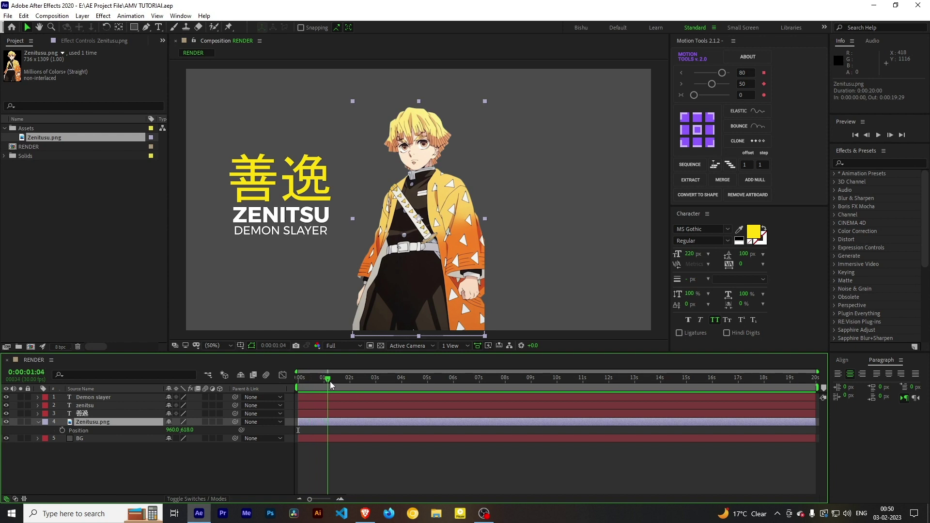
pyautogui.moveTo(330, 381); pyautogui.dragTo(277, 388)
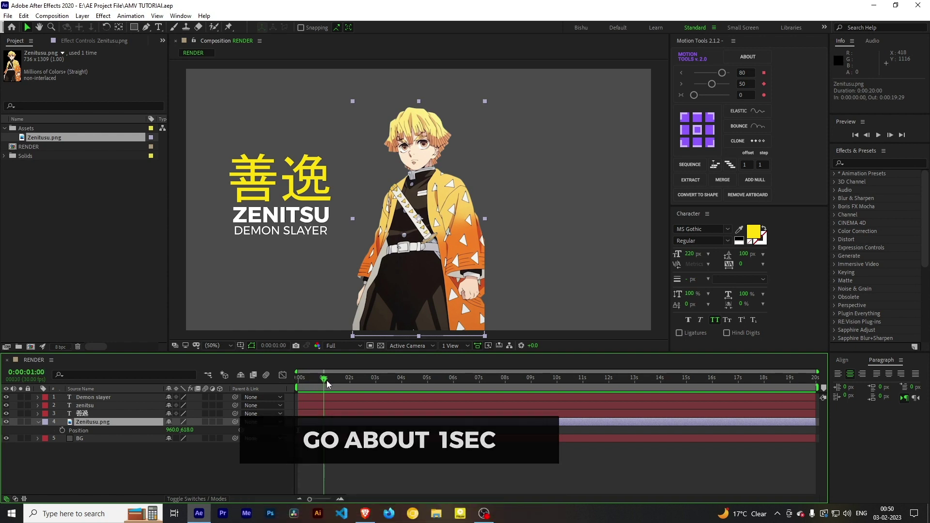
pyautogui.click(63, 431)
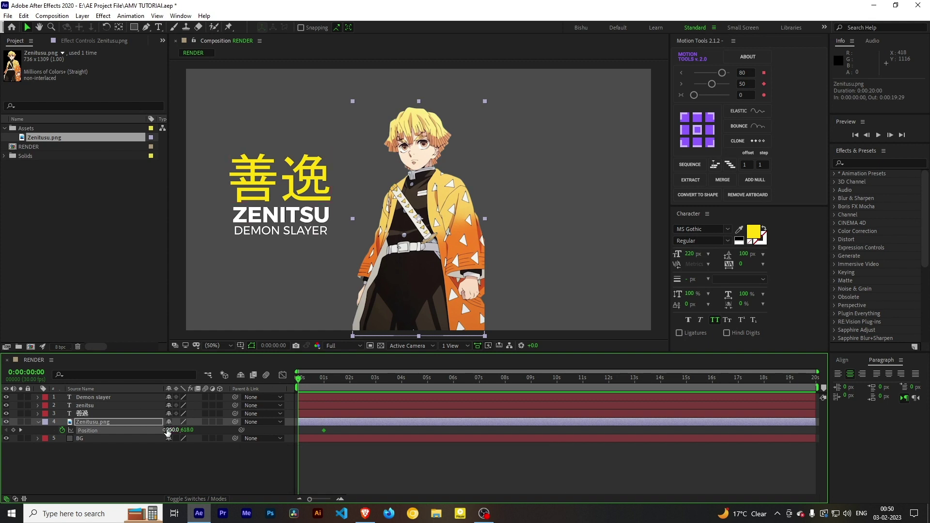
pyautogui.moveTo(167, 430); pyautogui.dragTo(101, 426)
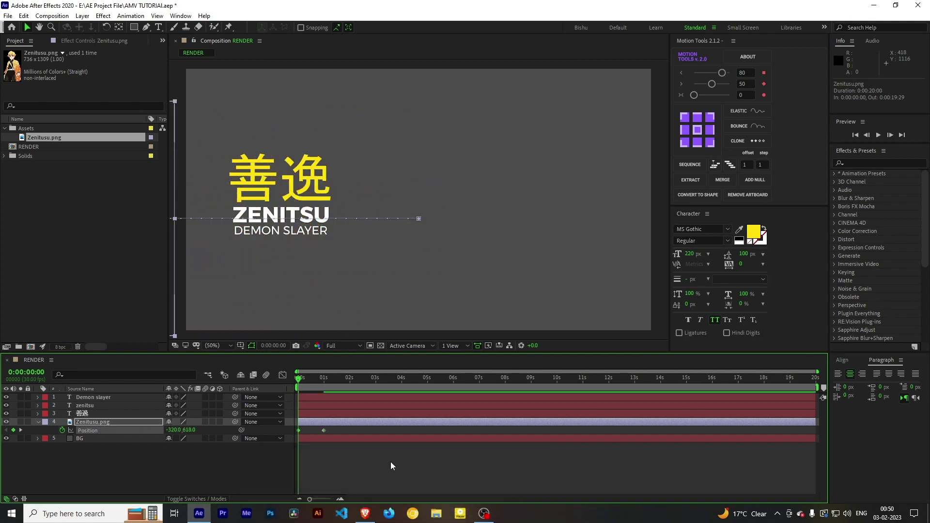
pyautogui.click(391, 461)
pyautogui.press('space')
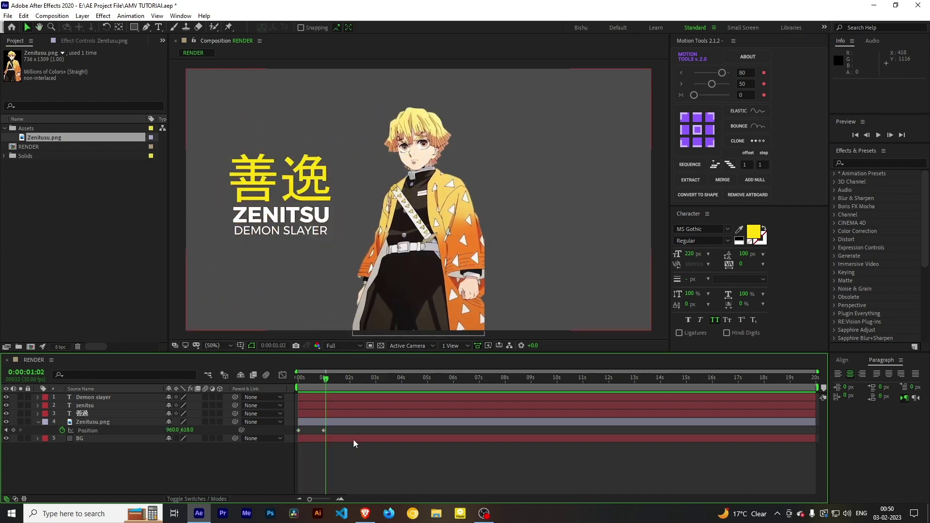
pyautogui.press('=')
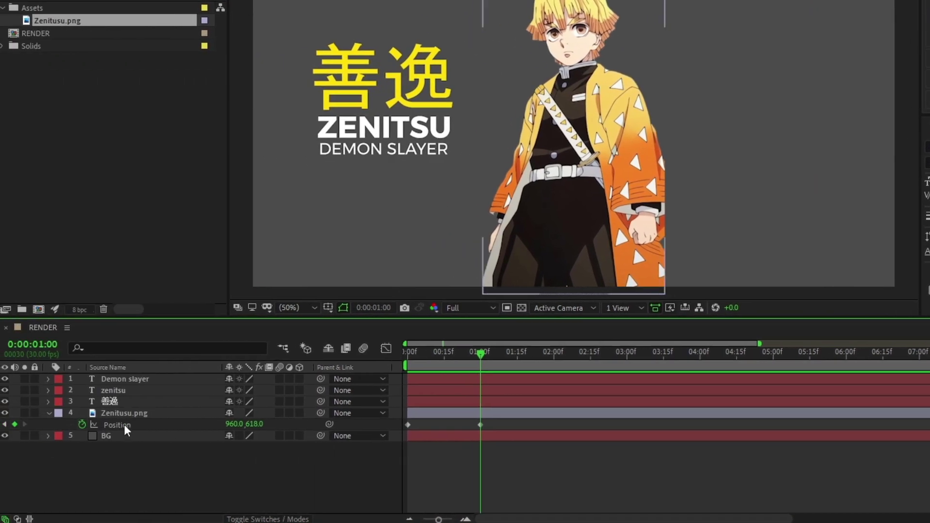
# - Separate Zenitsu's Position into X and Y and delete the Y Position keyframes
pyautogui.click(124, 424)
pyautogui.rightClick(124, 424)
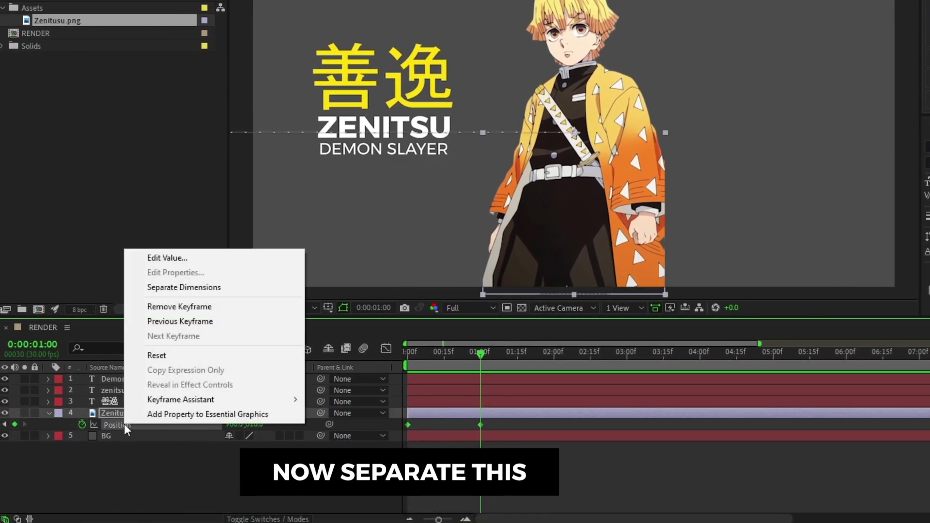
pyautogui.click(185, 287)
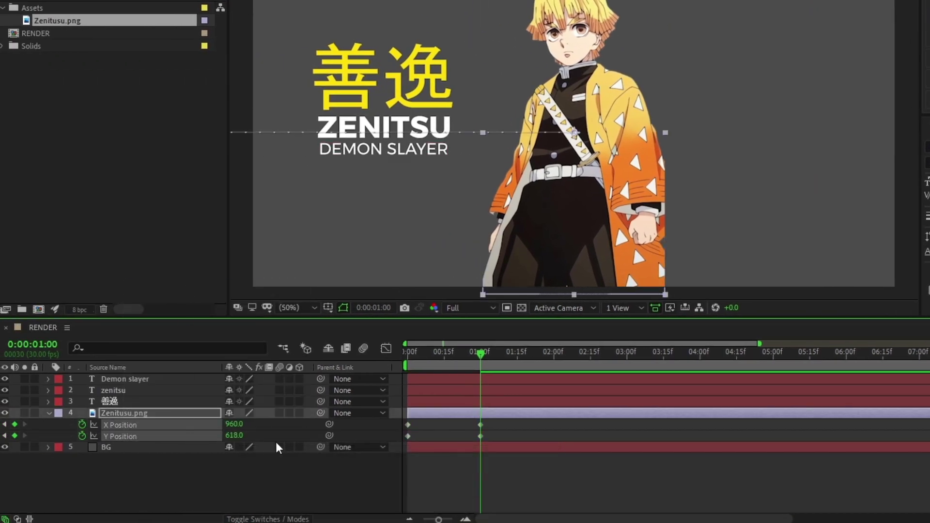
pyautogui.click(120, 426)
pyautogui.click(117, 437)
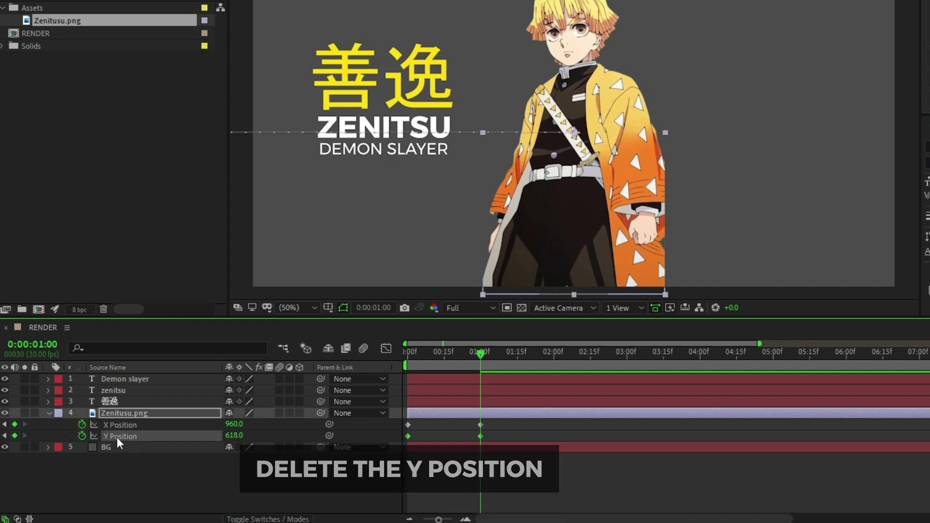
pyautogui.press('Delete')
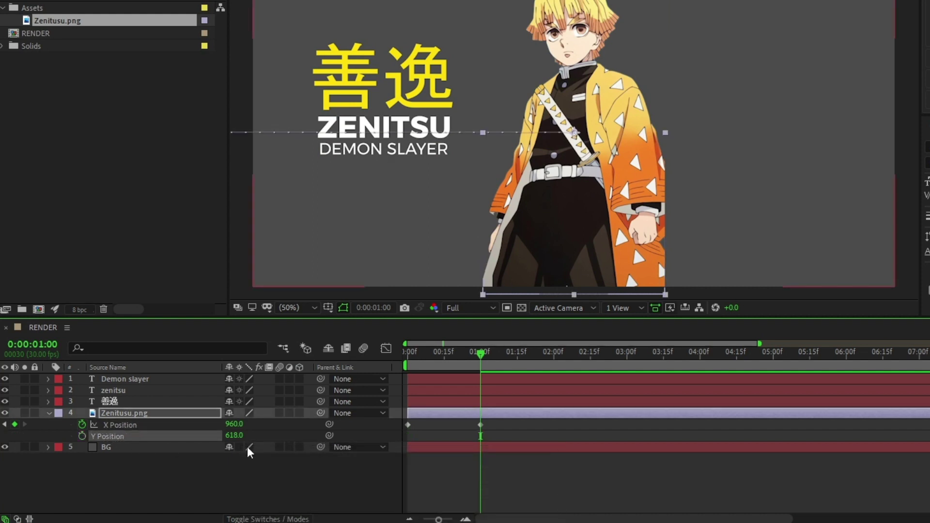
# - Apply Easy Ease to both X Position keyframes
pyautogui.moveTo(495, 426); pyautogui.dragTo(400, 434)
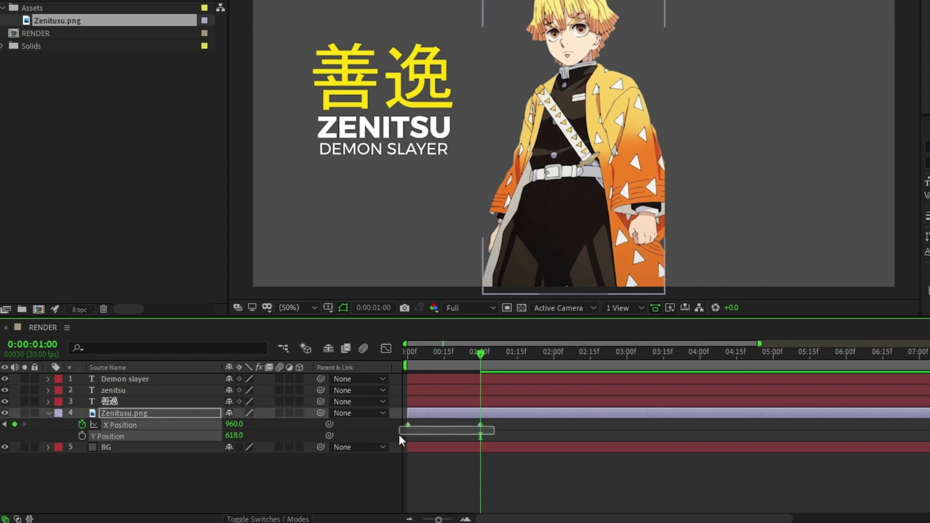
pyautogui.rightClick(480, 425)
pyautogui.moveTo(581, 416)
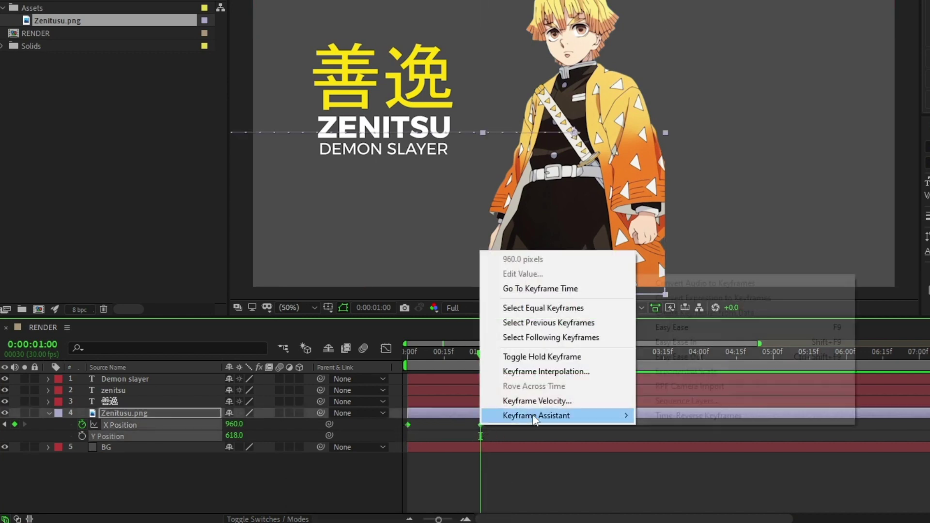
pyautogui.click(676, 327)
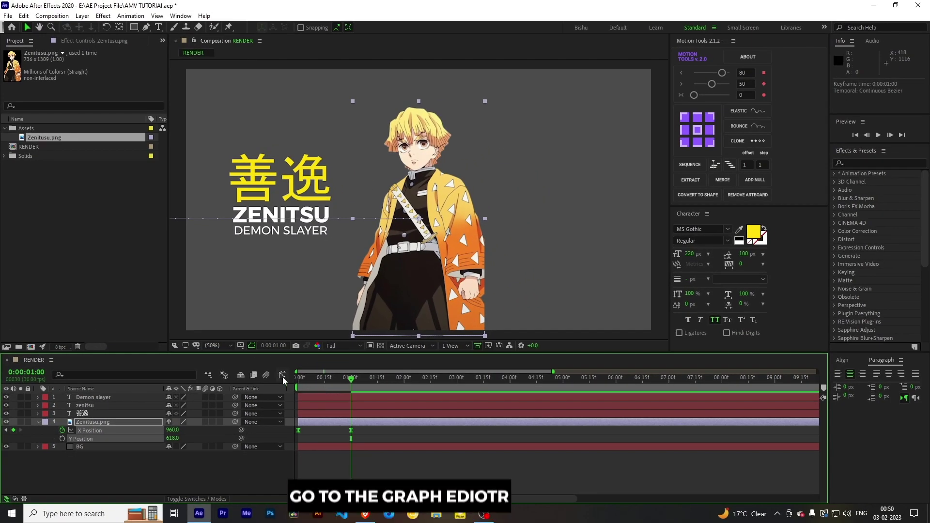
# - In the Graph Editor, give Zenitsu's X Position a steep start and a long ease into the one-second keyframe, then preview it
pyautogui.click(283, 376)
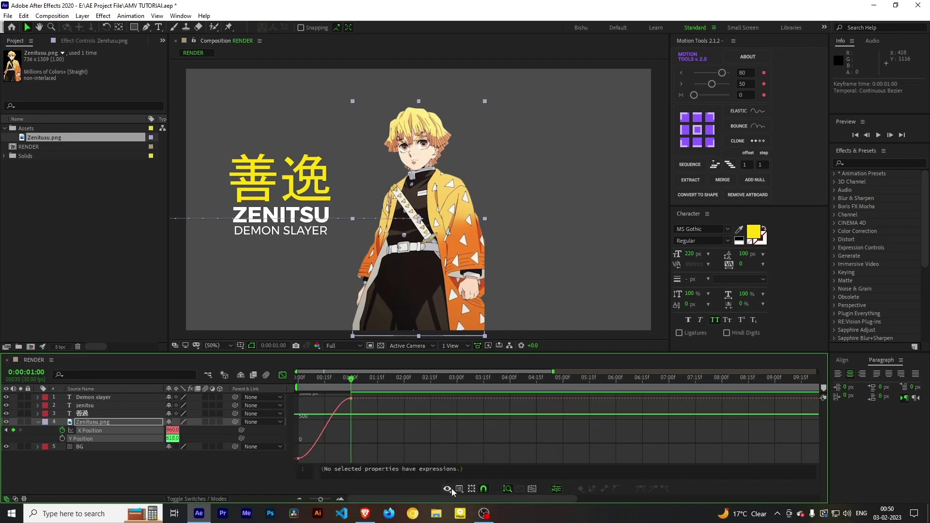
pyautogui.click(461, 490)
pyautogui.scroll(2, 297, 417)
pyautogui.scroll(2, 298, 418)
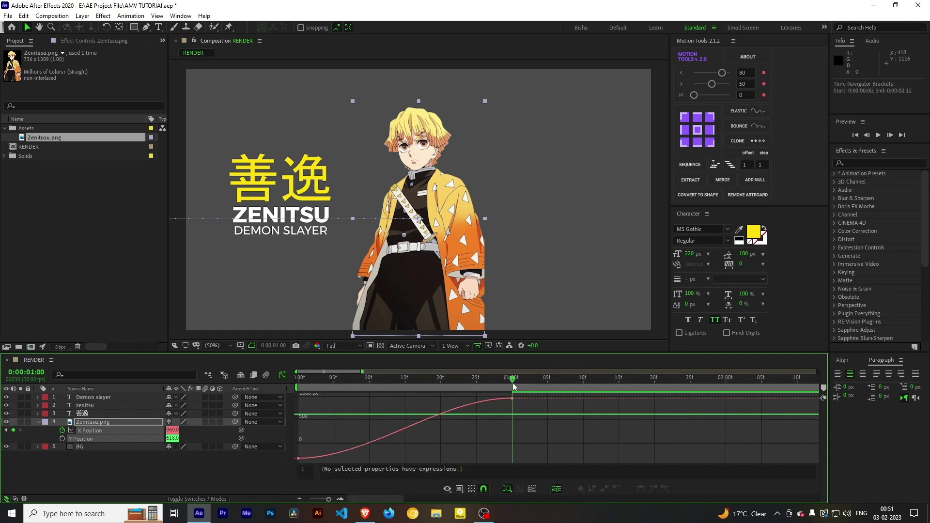
pyautogui.moveTo(362, 372); pyautogui.dragTo(373, 371)
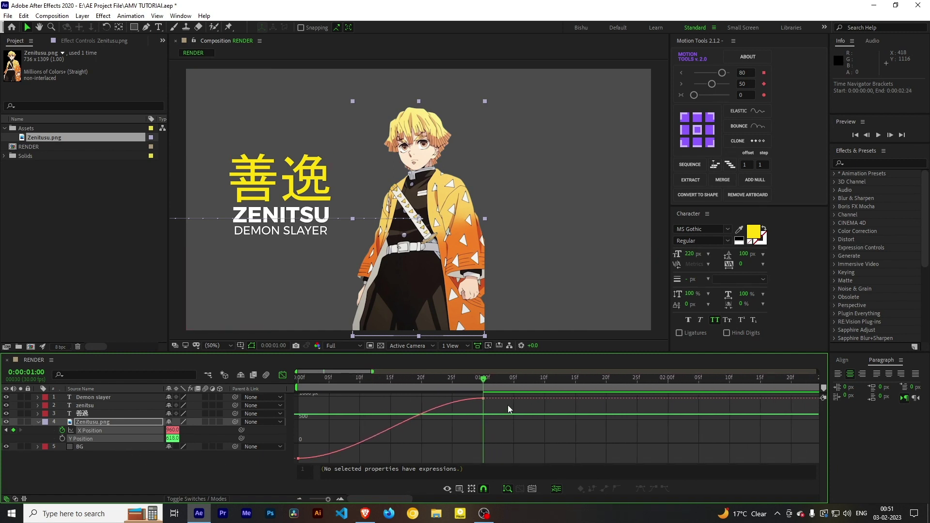
pyautogui.click(422, 414)
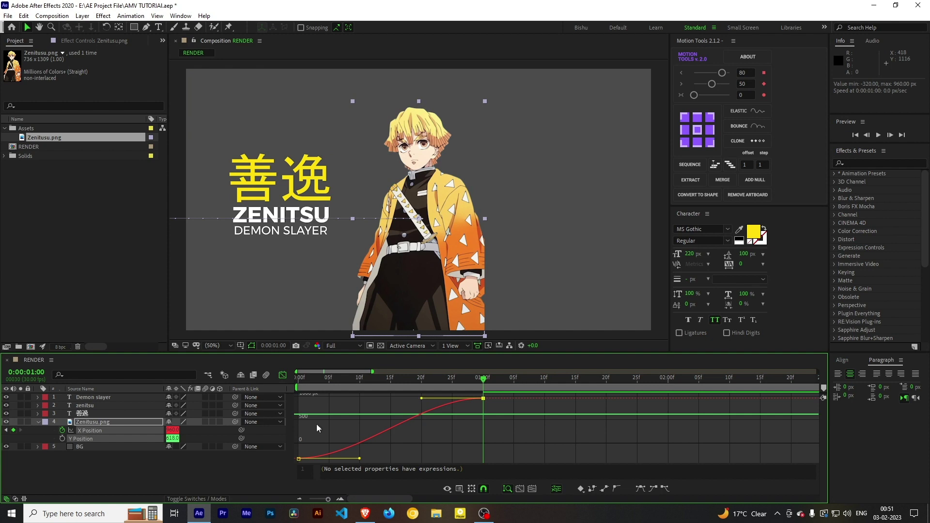
pyautogui.moveTo(420, 399); pyautogui.dragTo(328, 401)
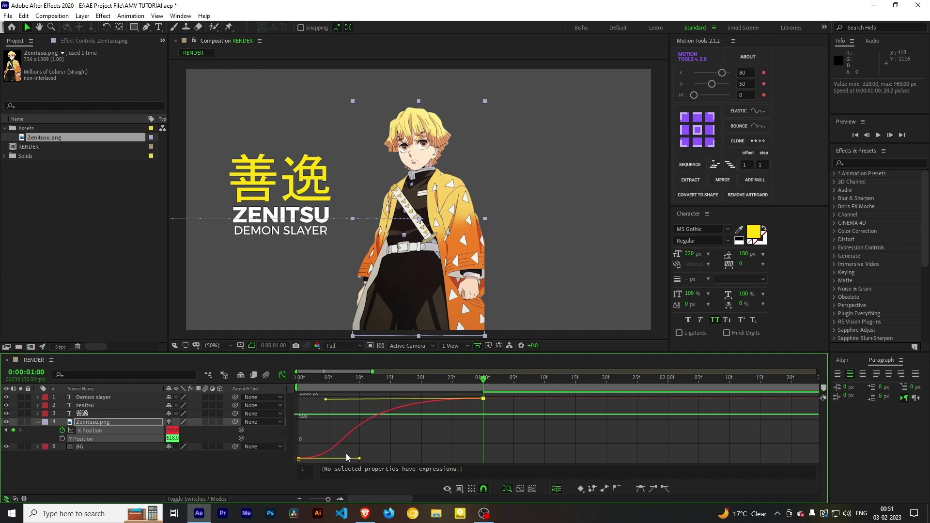
pyautogui.moveTo(360, 459)
pyautogui.mouseDown()
pyautogui.moveTo(320, 420)
pyautogui.moveTo(357, 399)
pyautogui.mouseUp()
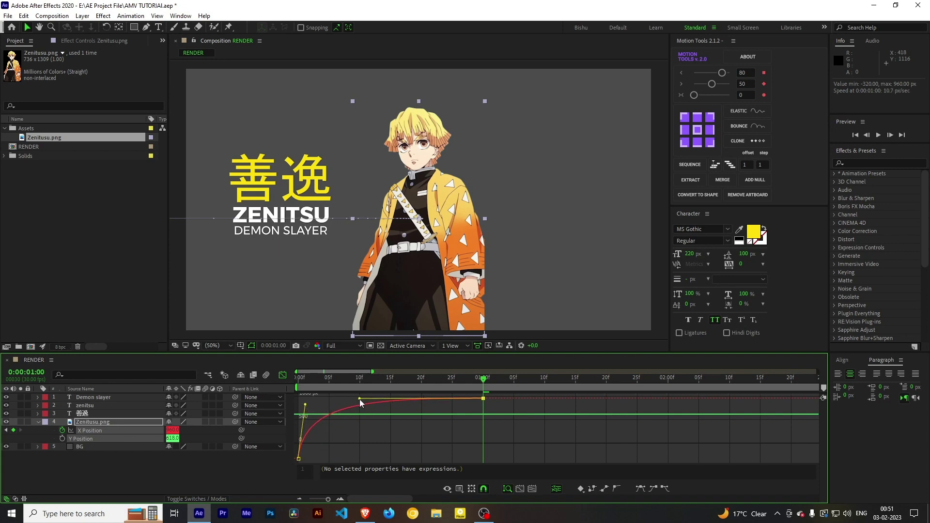
pyautogui.moveTo(306, 404); pyautogui.dragTo(302, 404)
pyautogui.press('space')
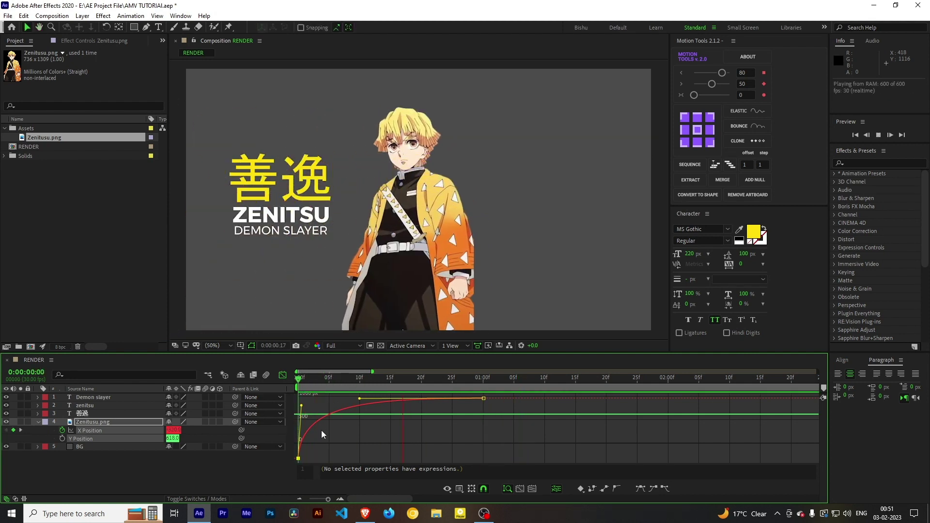
pyautogui.press('space')
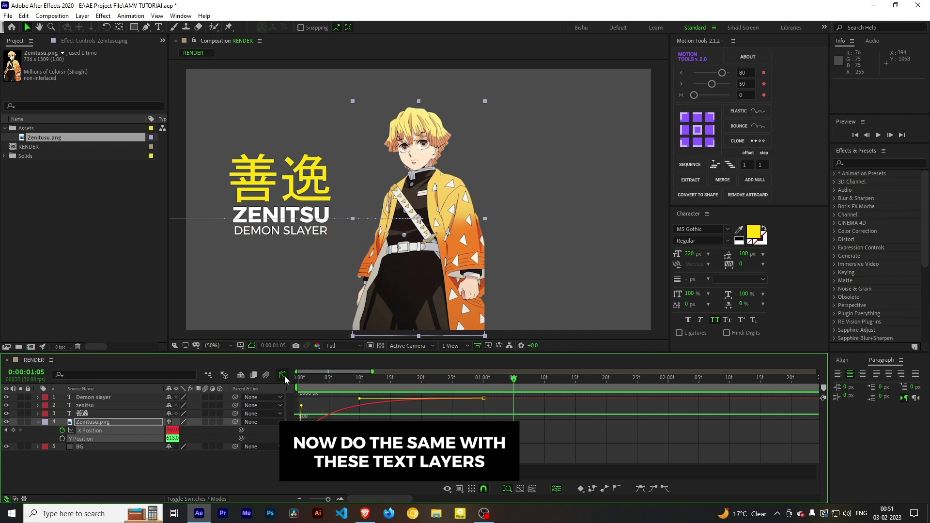
# - Keyframe the three text layers' Position at 1:00, then move them off-frame left at 0:00
pyautogui.click(283, 375)
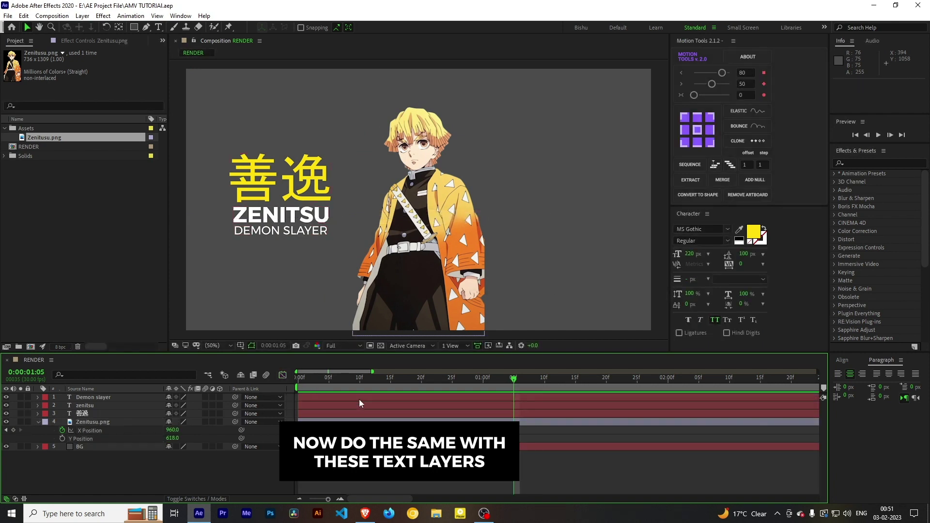
pyautogui.moveTo(342, 379); pyautogui.dragTo(263, 383)
pyautogui.click(303, 412)
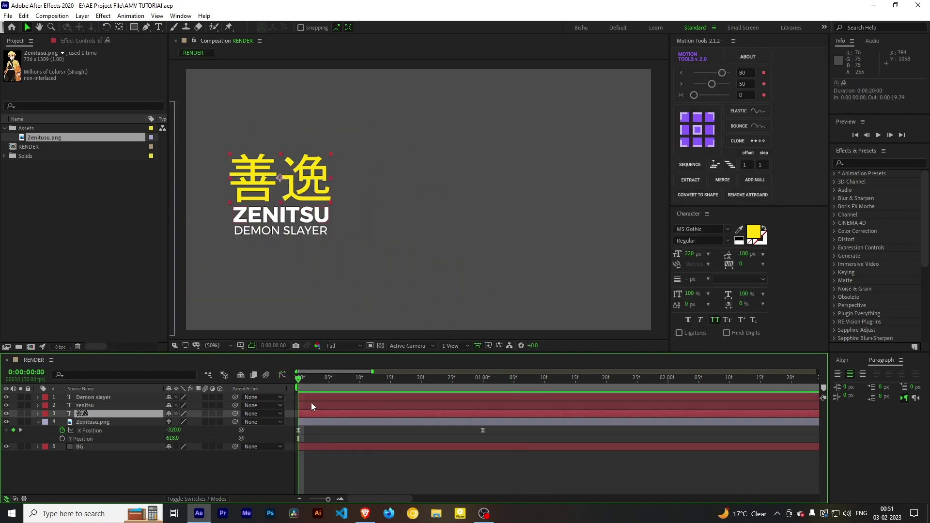
pyautogui.keyDown('shift'); pyautogui.click(312, 396); pyautogui.keyUp('shift')
pyautogui.press('p')
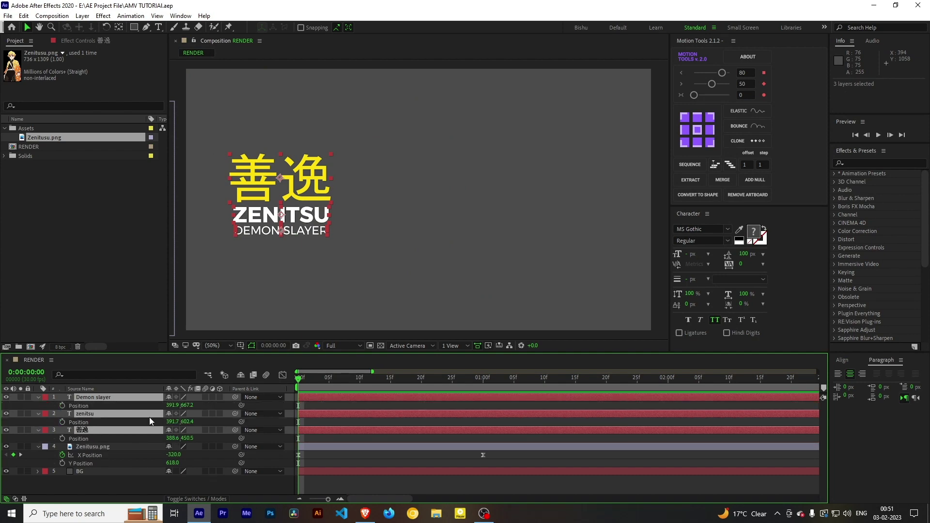
pyautogui.click(483, 390)
pyautogui.moveTo(483, 390); pyautogui.dragTo(298, 390)
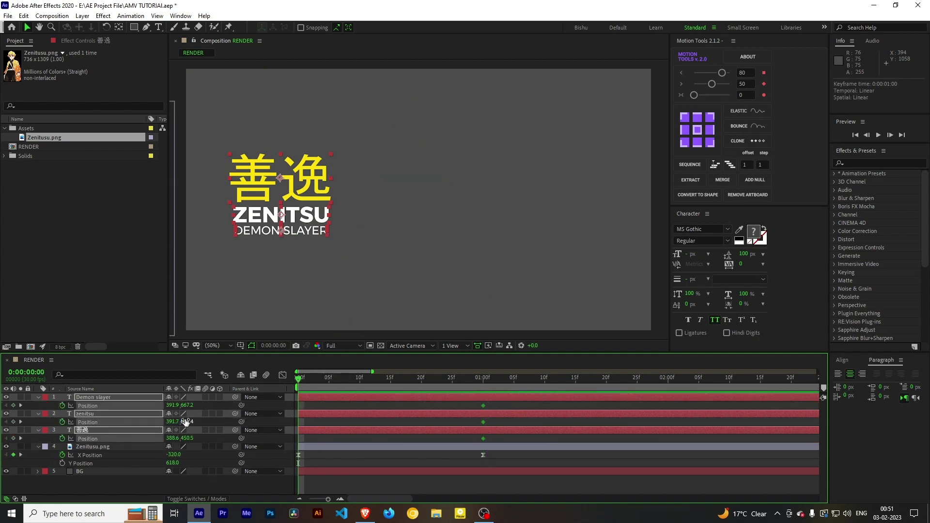
pyautogui.moveTo(173, 405); pyautogui.dragTo(140, 406)
# - Separate the titles' Position dimensions and Easy Ease their one-second keyframes
pyautogui.moveTo(302, 409); pyautogui.dragTo(293, 447)
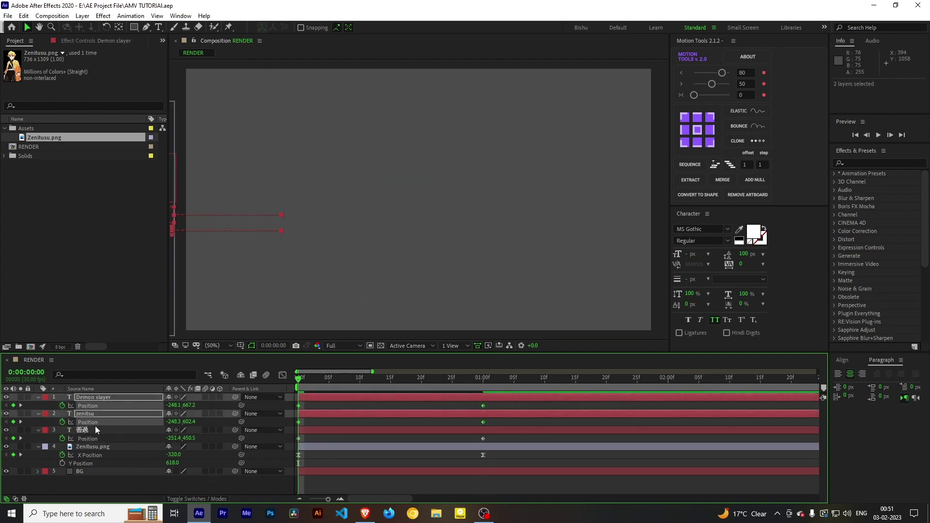
pyautogui.rightClick(107, 409)
pyautogui.click(155, 311)
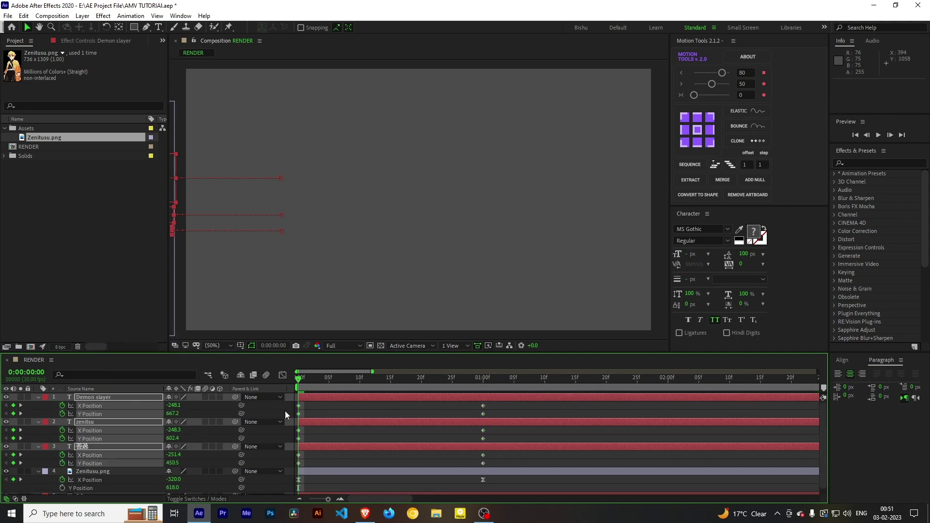
pyautogui.moveTo(503, 402); pyautogui.dragTo(290, 480)
pyautogui.rightClick(483, 430)
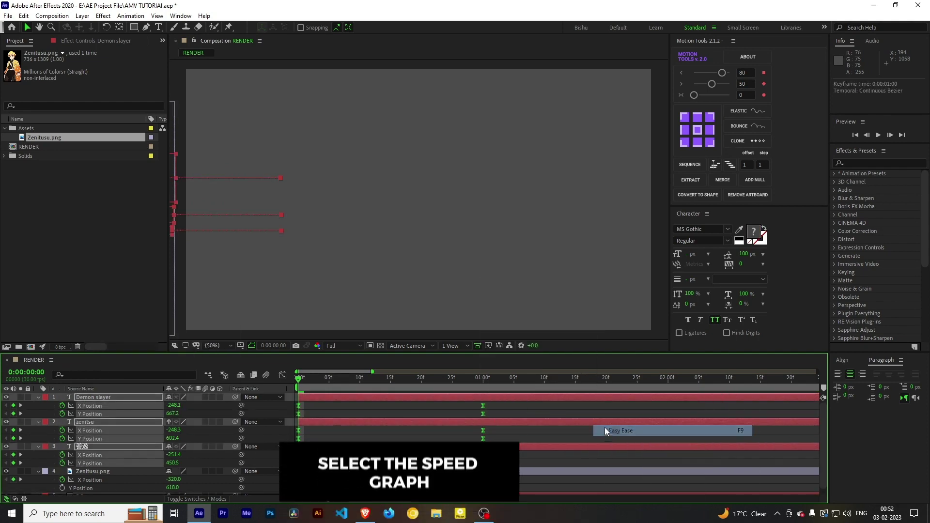
pyautogui.click(605, 431)
# - In the speed graph, drag the influence handle left so the titles start fast and ease out
pyautogui.click(283, 376)
pyautogui.click(461, 489)
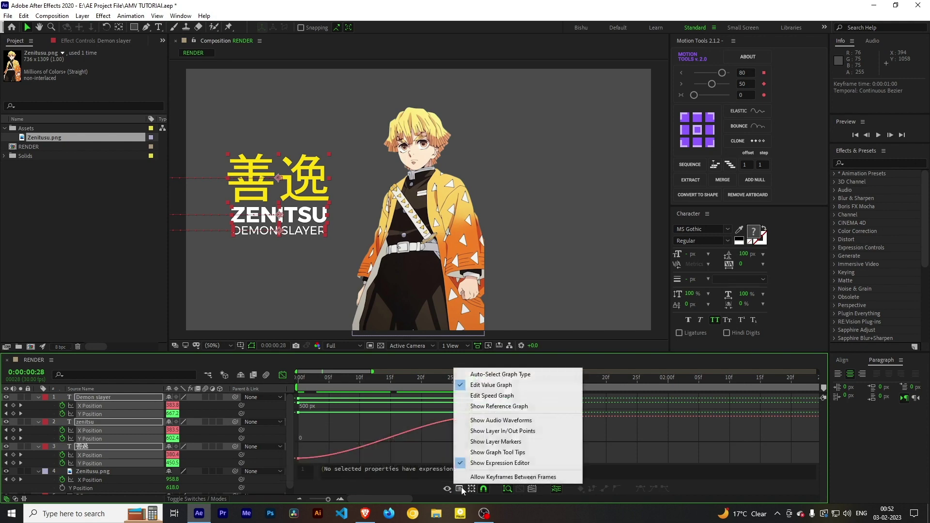
pyautogui.click(495, 396)
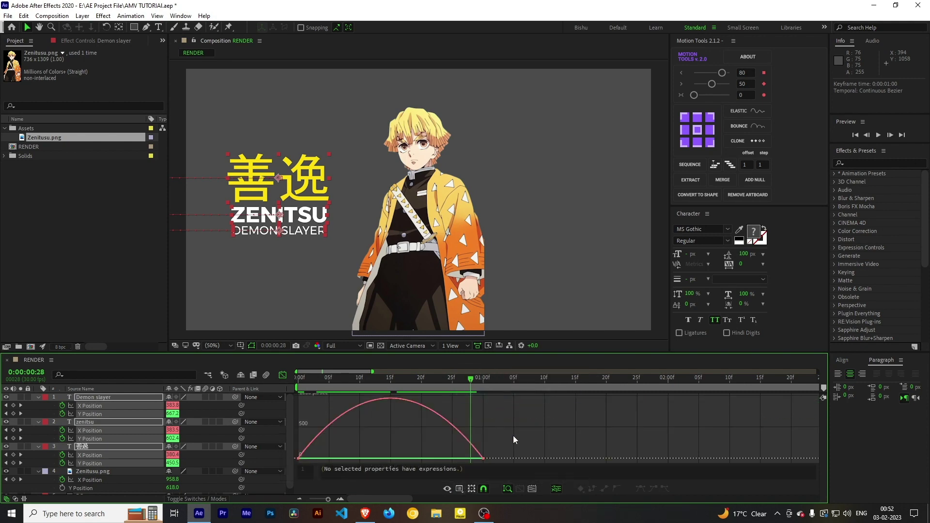
pyautogui.moveTo(422, 458); pyautogui.dragTo(400, 458)
# - Delay the zenitsu and Demon slayer title layers by 3 frames and preview the stagger
pyautogui.hotkey('shift', 'F3')
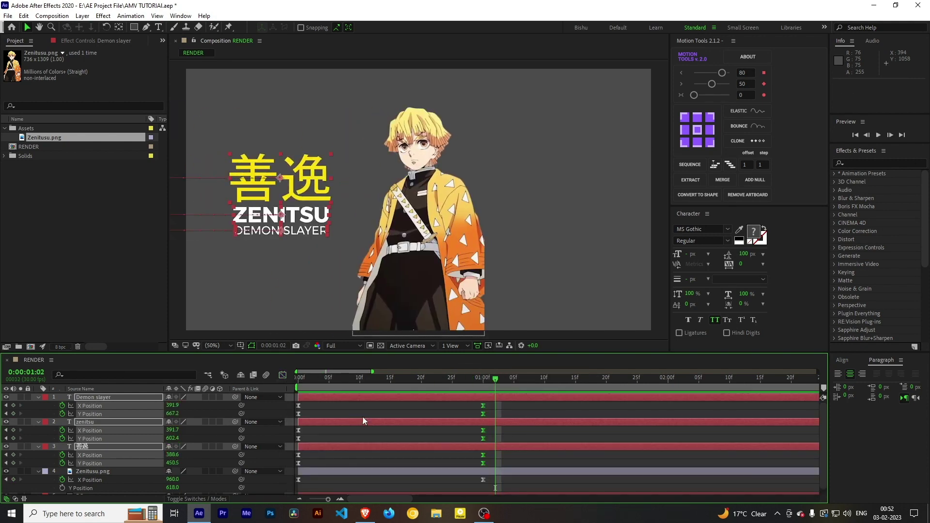
pyautogui.click(403, 410)
pyautogui.moveTo(298, 379); pyautogui.dragTo(316, 378)
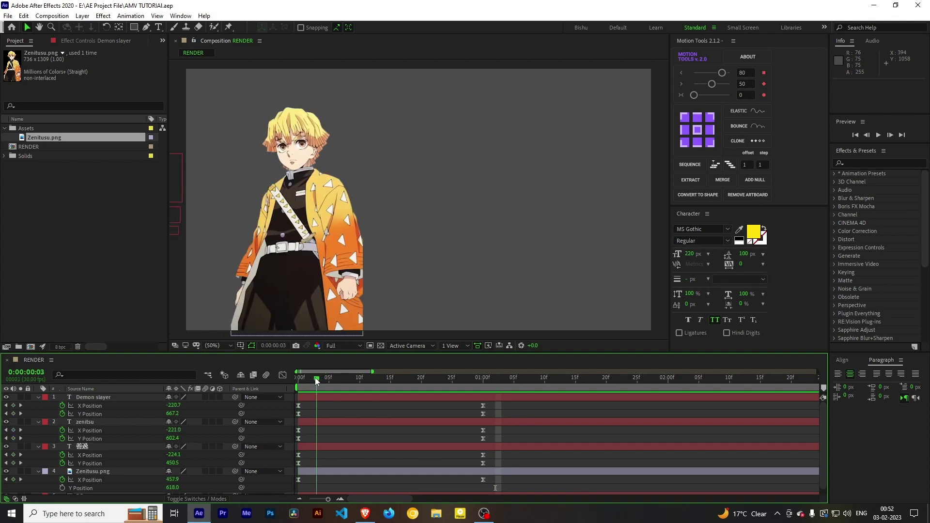
pyautogui.click(314, 421)
pyautogui.keyDown('ctrl'); pyautogui.click(326, 400); pyautogui.keyUp('ctrl')
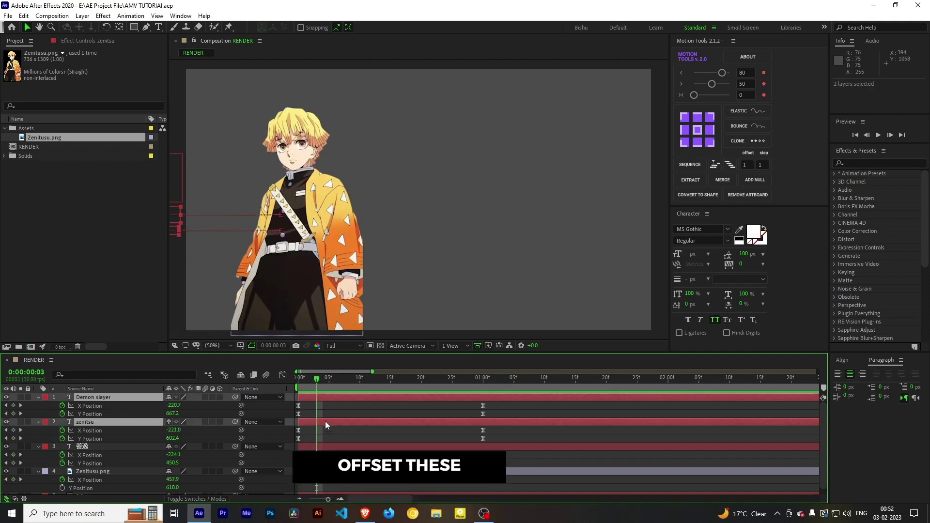
pyautogui.moveTo(325, 420); pyautogui.dragTo(343, 419)
pyautogui.click(319, 389)
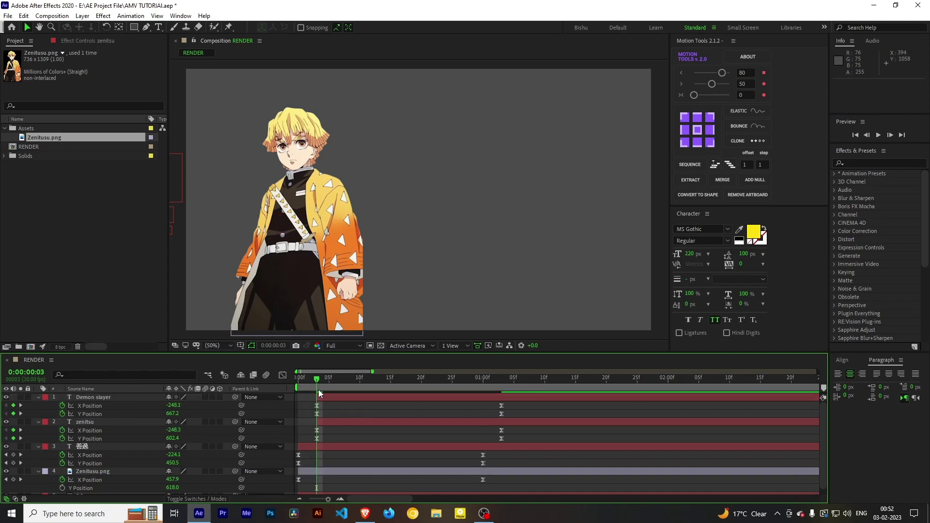
pyautogui.moveTo(318, 379); pyautogui.dragTo(354, 394)
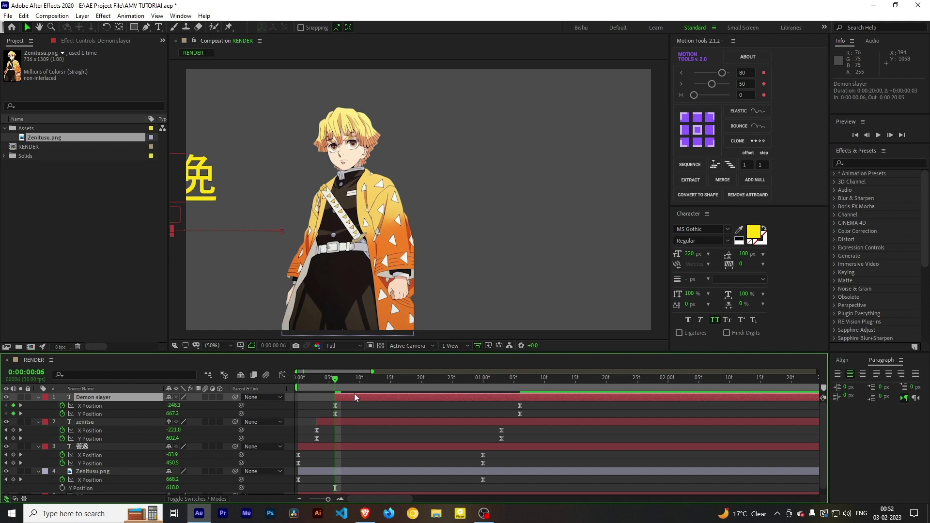
pyautogui.press('space')
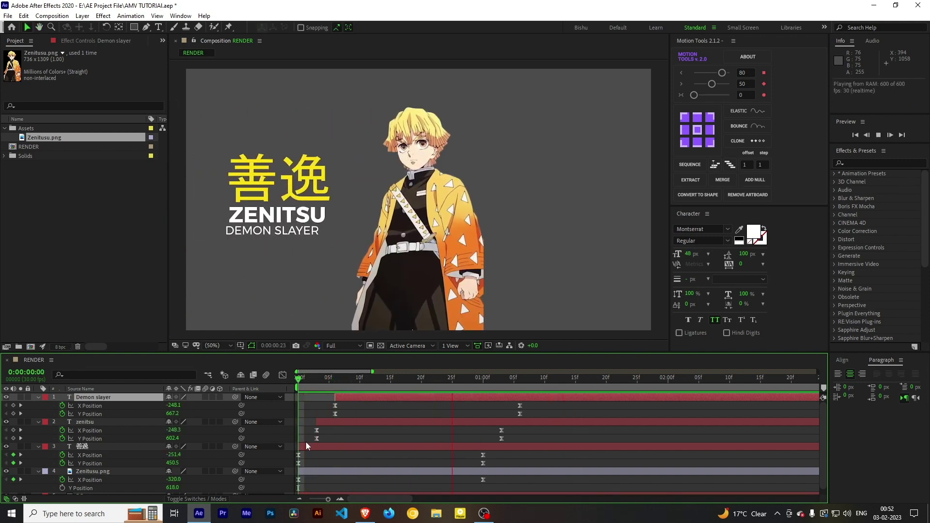
pyautogui.press('space')
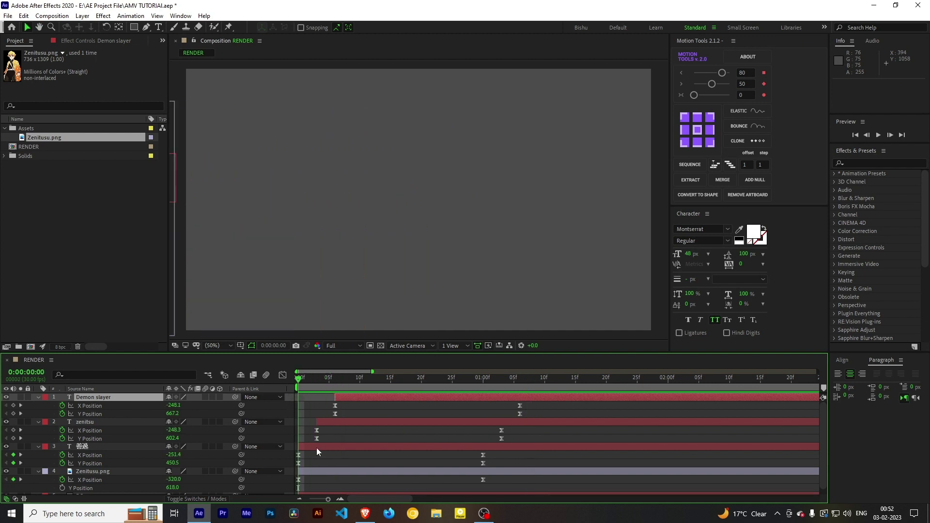
# - Push the later title layer another 3 frames back so all three cascade in, then preview
pyautogui.click(318, 448)
pyautogui.keyDown('shift'); pyautogui.click(356, 399); pyautogui.keyUp('shift')
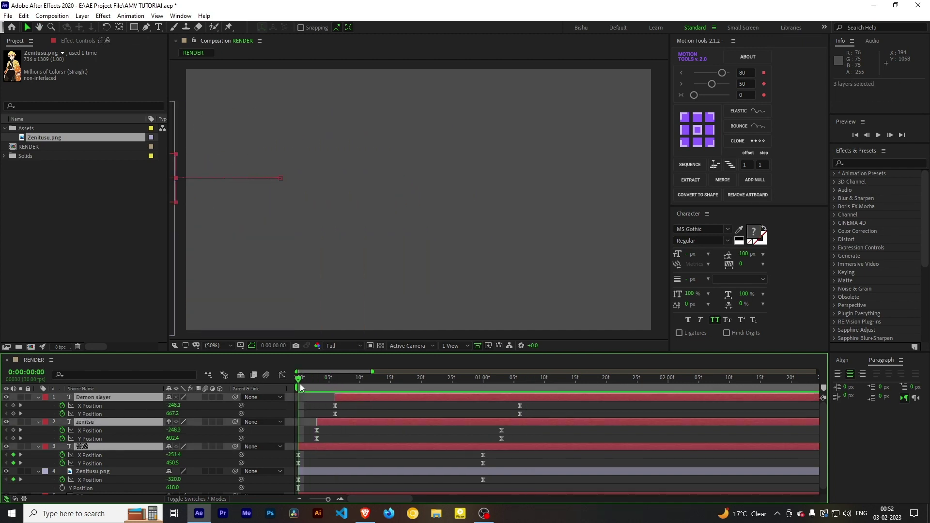
pyautogui.moveTo(300, 386); pyautogui.dragTo(317, 383)
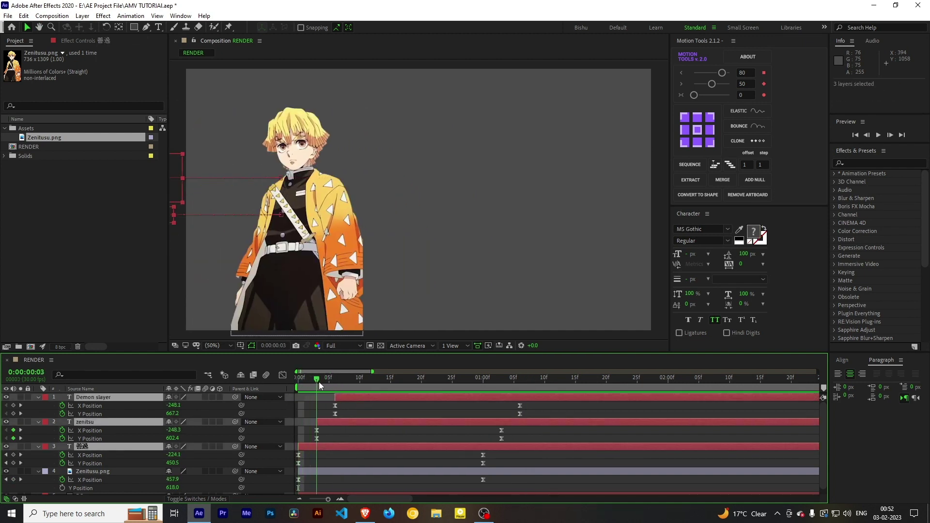
pyautogui.moveTo(335, 447); pyautogui.dragTo(353, 447)
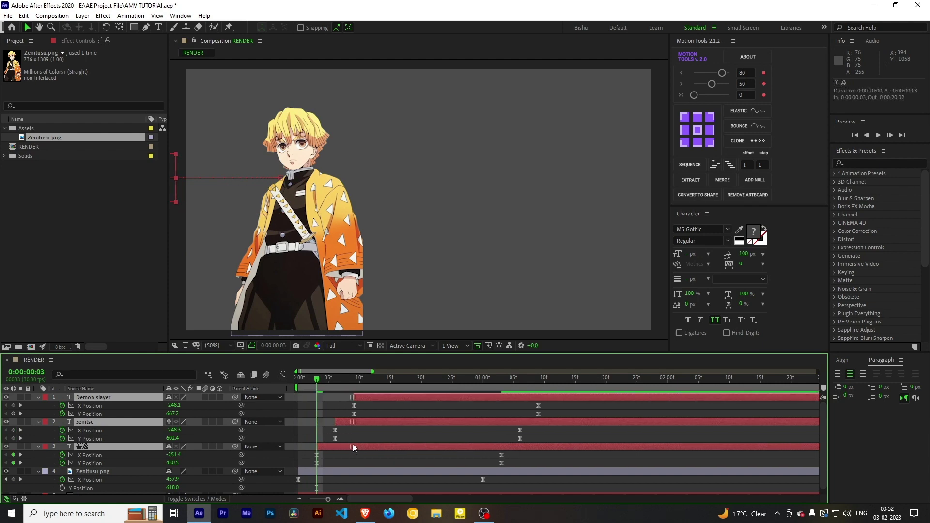
pyautogui.moveTo(318, 379); pyautogui.dragTo(298, 380)
pyautogui.click(305, 422)
pyautogui.press('space')
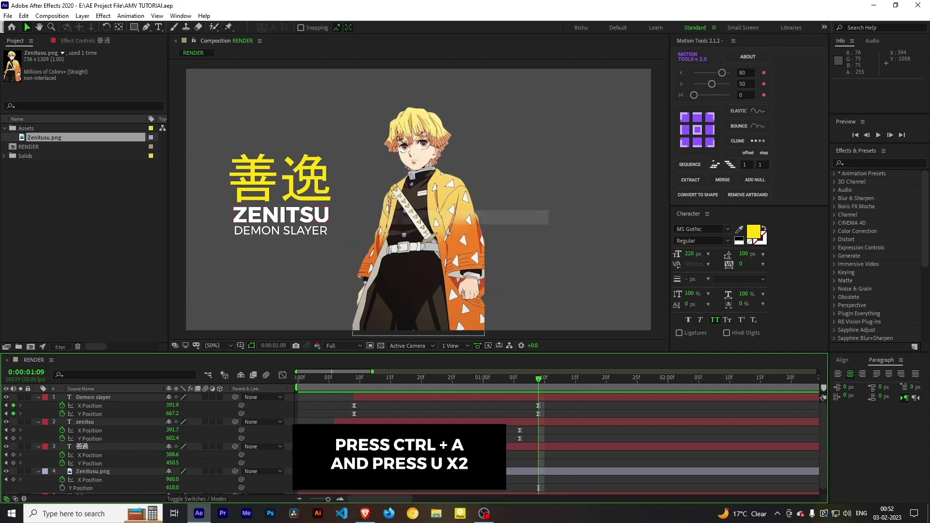
# - Stop the preview and collapse all layers' revealed properties
pyautogui.press('space')
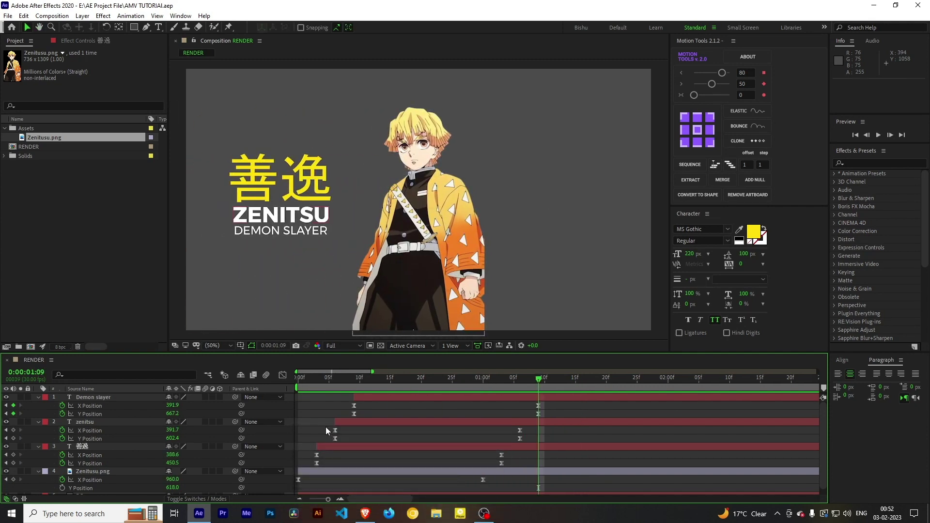
pyautogui.hotkey('ctrl', 'a')
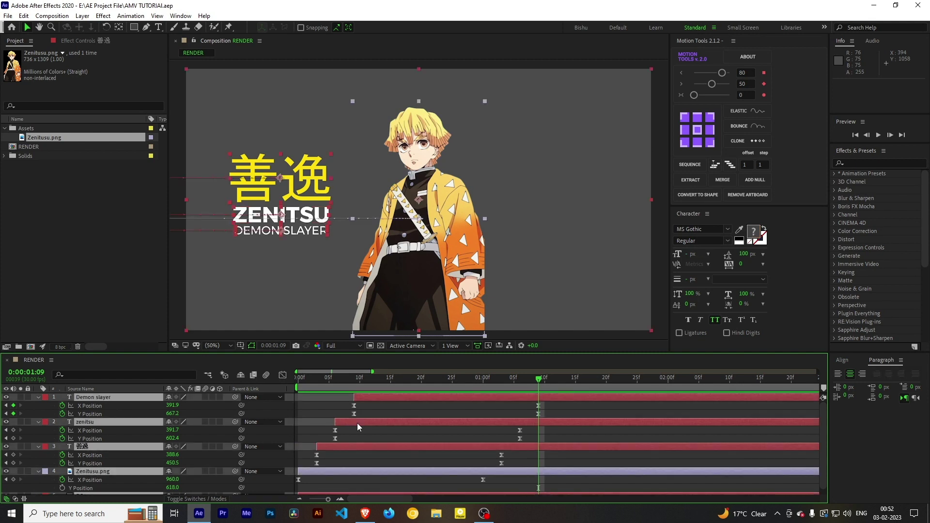
pyautogui.press('u')
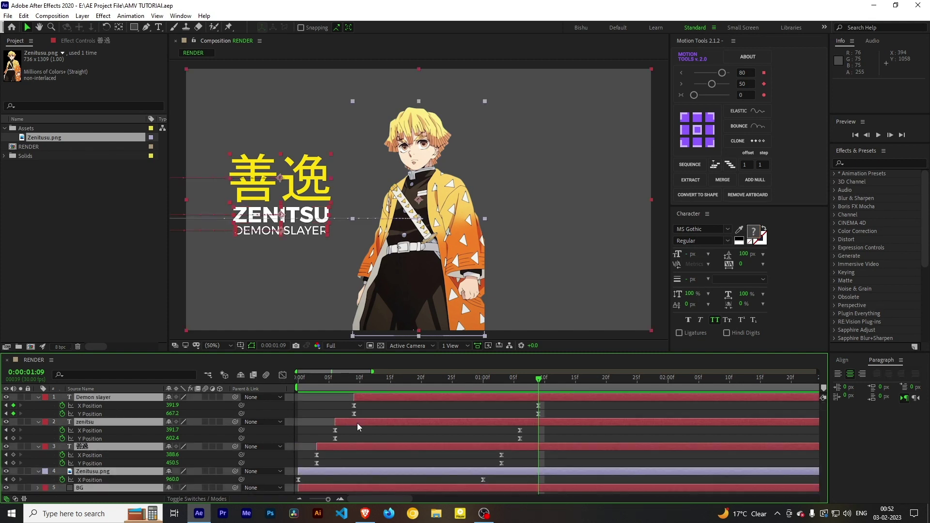
pyautogui.press('u')
pyautogui.hotkey('ctrl', 'shift', 'a')
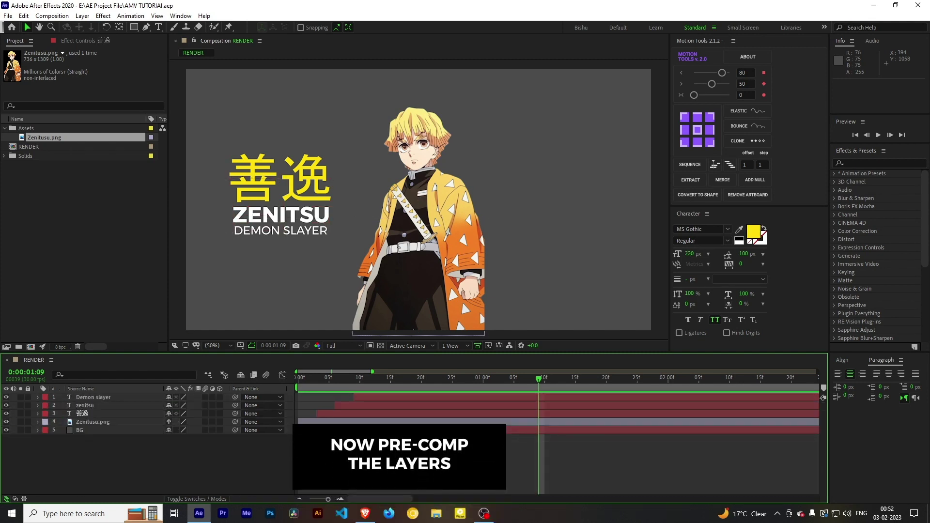
# - Pre-compose the kanji, zenitsu and Demon slayer layers as 'Title' with all attributes moved, then preview
pyautogui.click(320, 415)
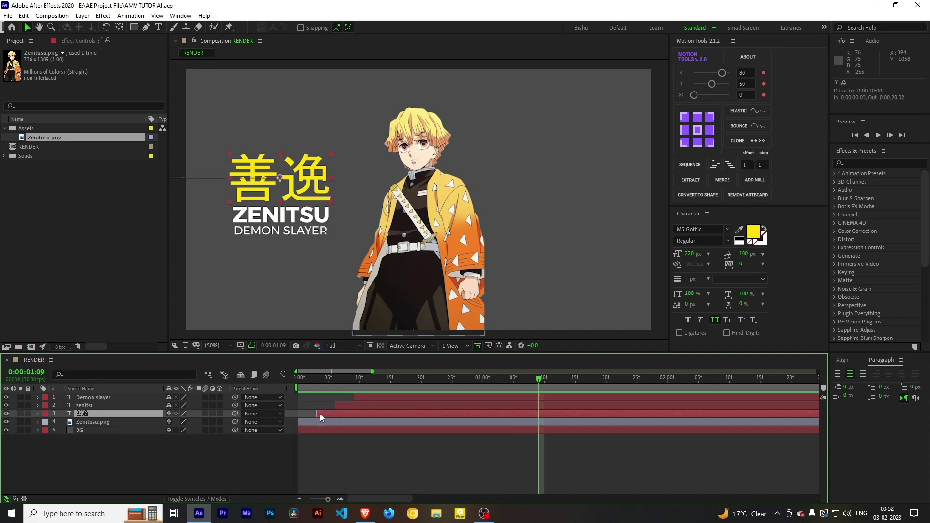
pyautogui.keyDown('shift'); pyautogui.click(112, 399); pyautogui.keyUp('shift')
pyautogui.rightClick(429, 409)
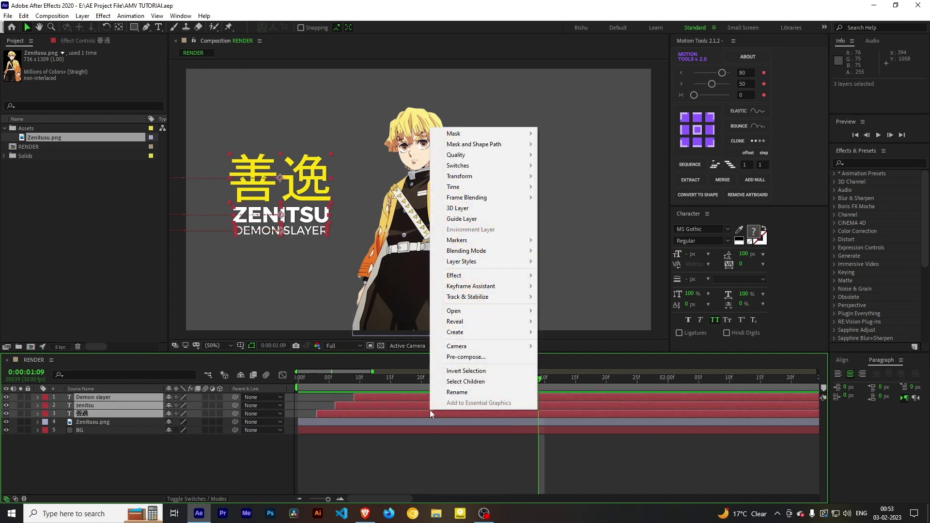
pyautogui.click(463, 358)
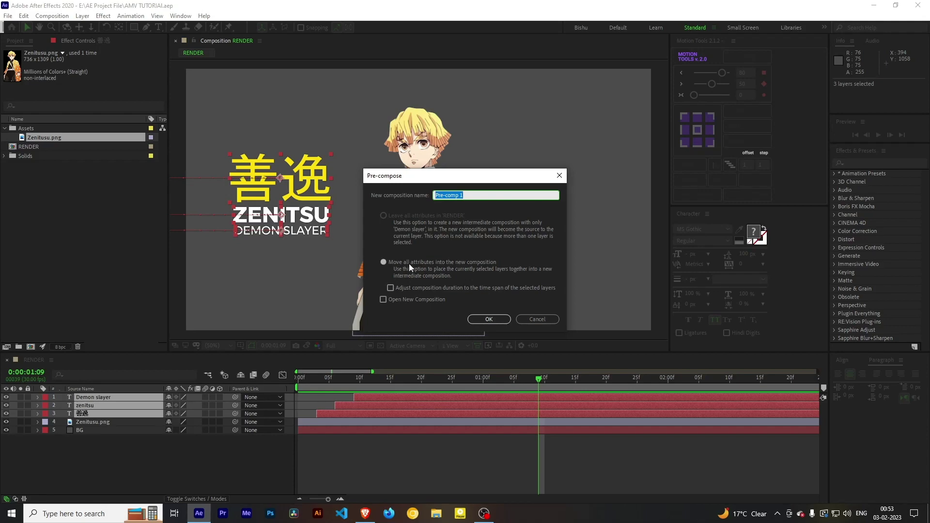
pyautogui.click(409, 264)
pyautogui.hotkey('shift', 'Tab')
pyautogui.write('Title')
pyautogui.click(504, 319)
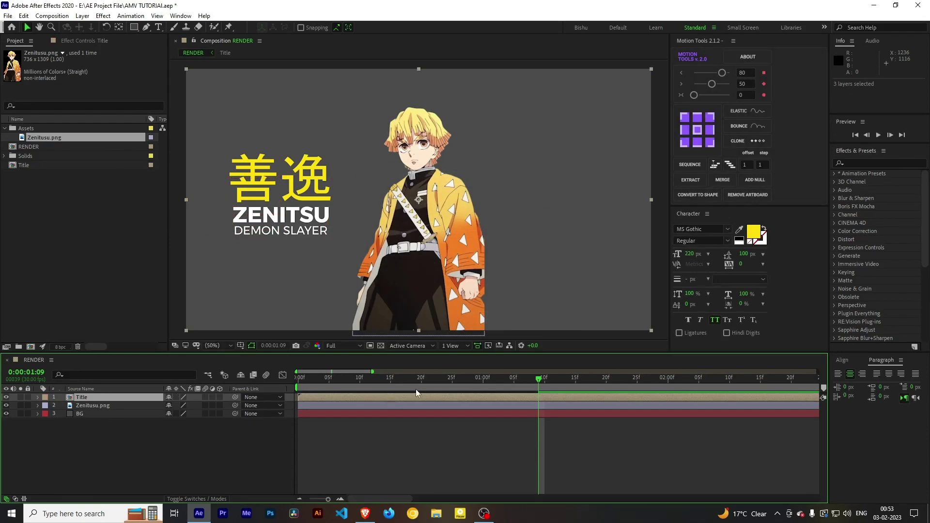
pyautogui.moveTo(423, 388); pyautogui.dragTo(266, 405)
pyautogui.press('space')
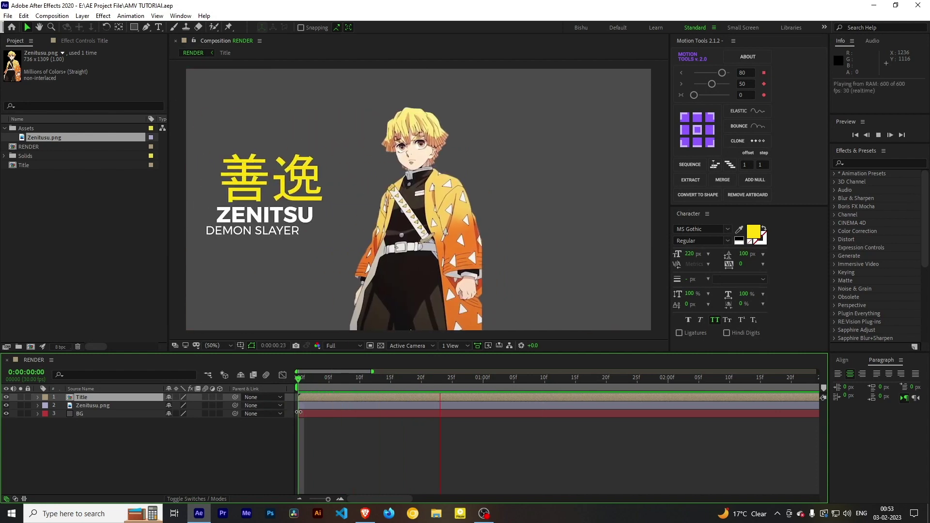
# - Pre-compose Zenitsu.png as 'Profile', leaving all attributes in RENDER, and preview from the start
pyautogui.click(123, 405)
pyautogui.rightClick(123, 405)
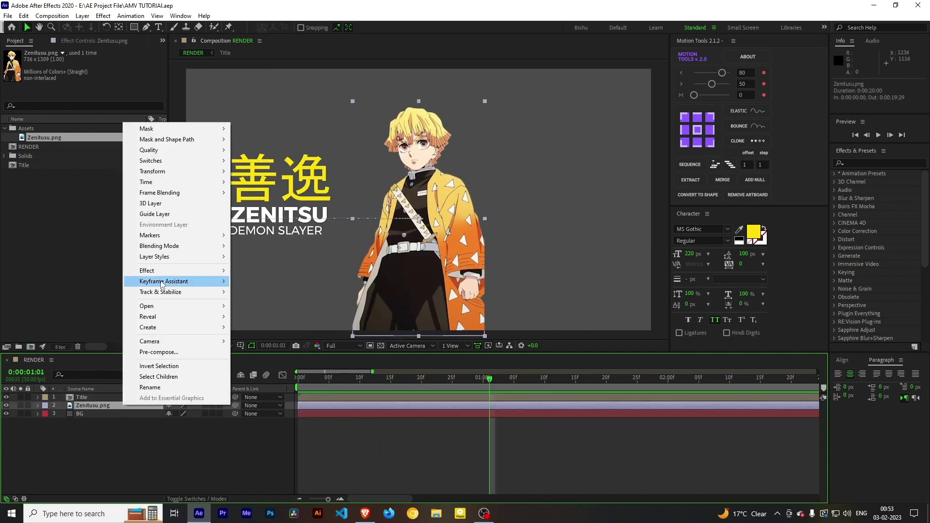
pyautogui.click(157, 352)
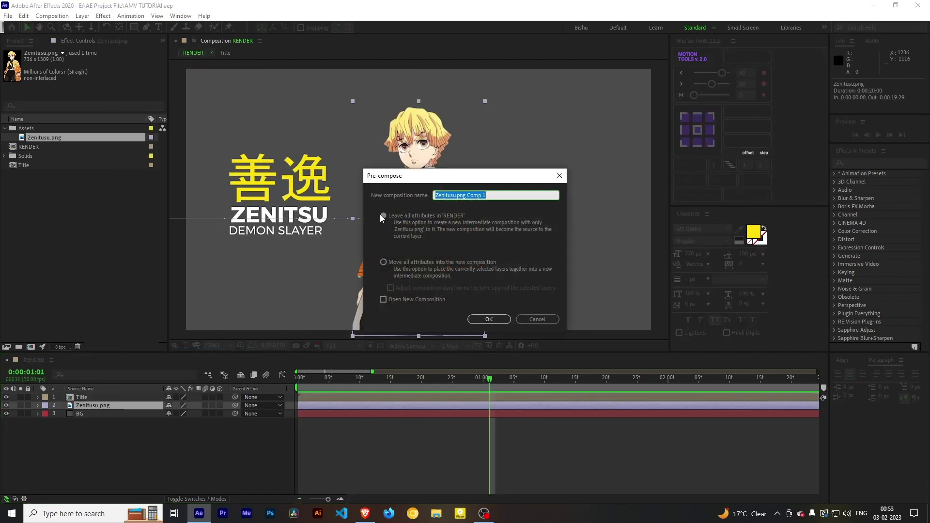
pyautogui.click(384, 216)
pyautogui.write('Profile')
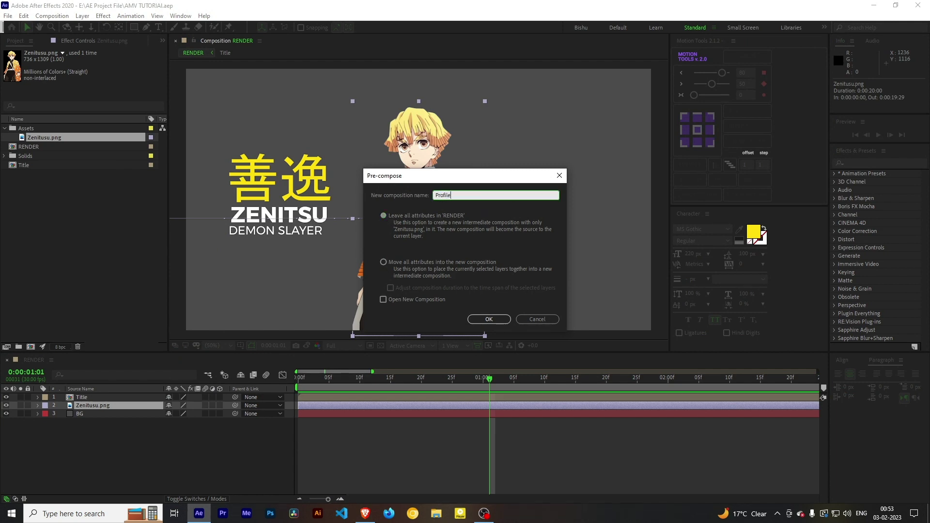
pyautogui.click(486, 320)
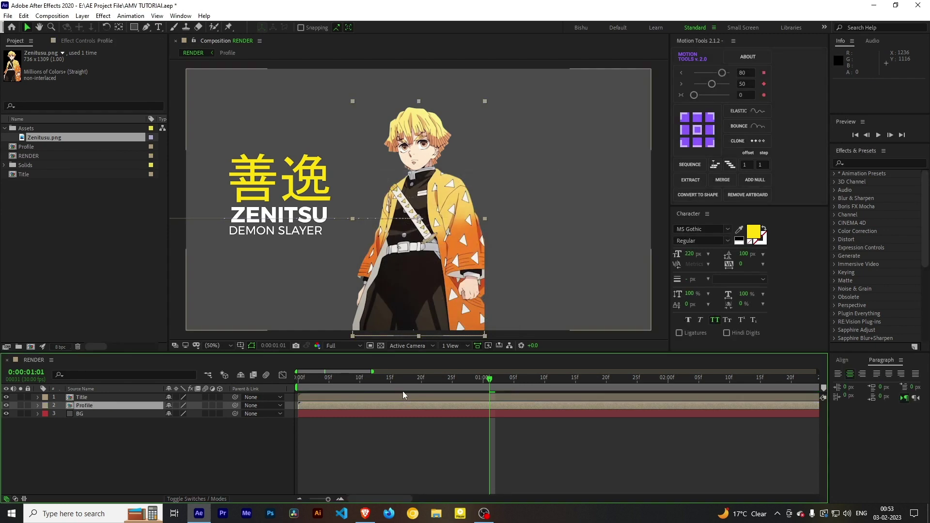
pyautogui.press('Home')
pyautogui.press('space')
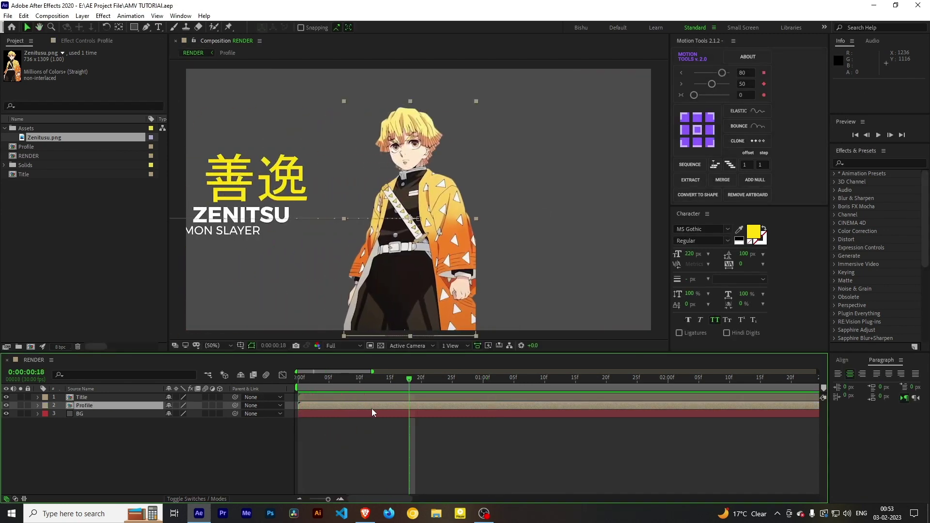
# - Inspect the Zenitsu.png layer inside Profile, then return to RENDER and preview
pyautogui.doubleClick(371, 407)
pyautogui.click(345, 399)
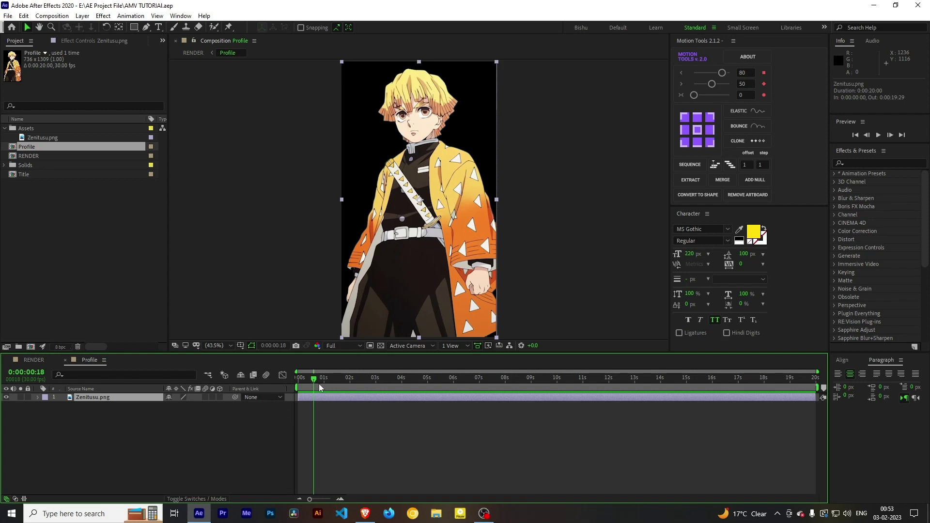
pyautogui.click(40, 361)
pyautogui.press('space')
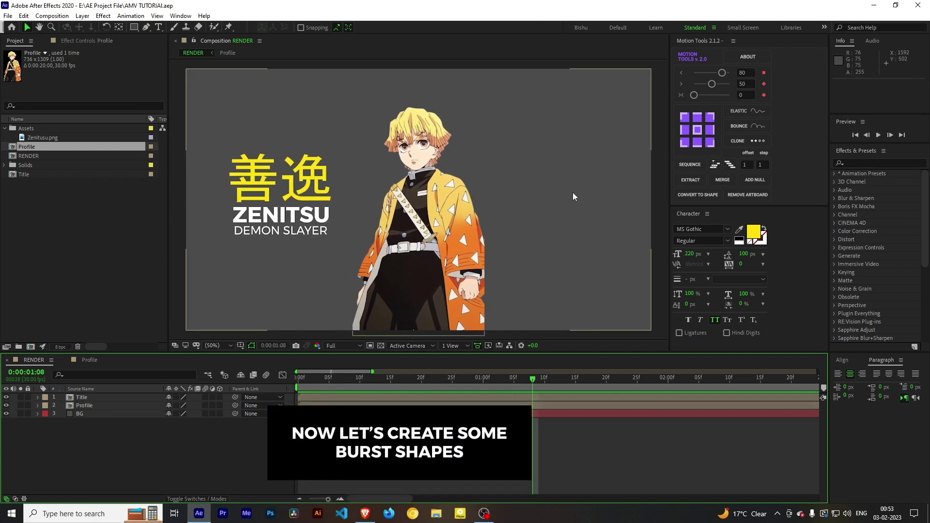
# - Draw a yellow circle with the Ellipse Tool to the right of Zenitsu
pyautogui.click(134, 28)
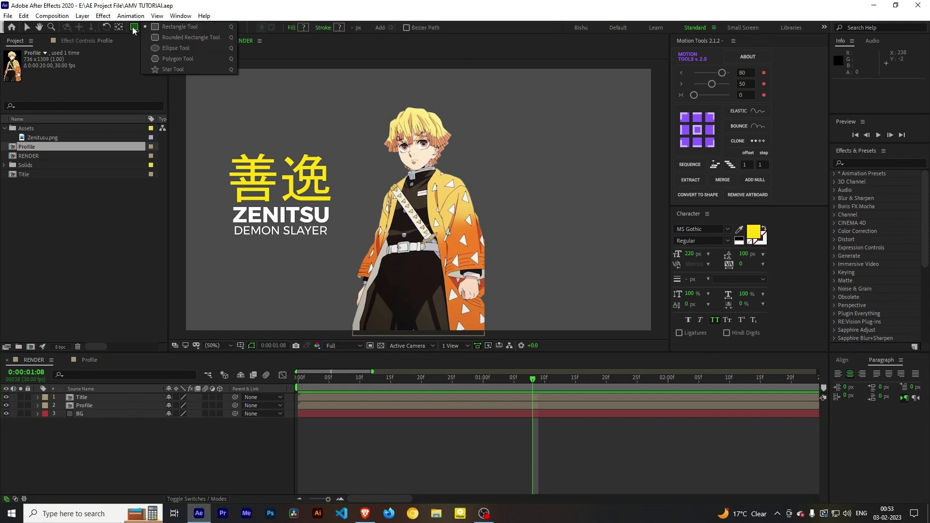
pyautogui.click(169, 49)
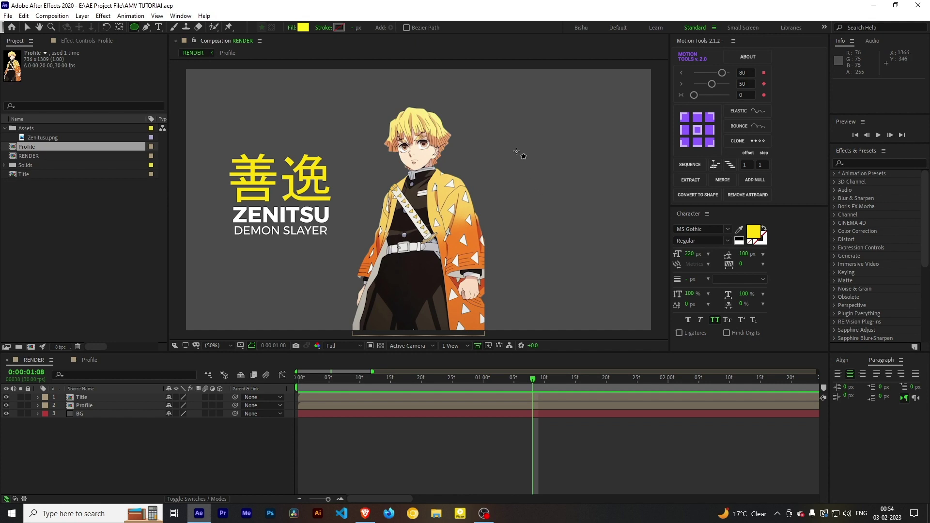
pyautogui.moveTo(510, 144); pyautogui.dragTo(592, 232)
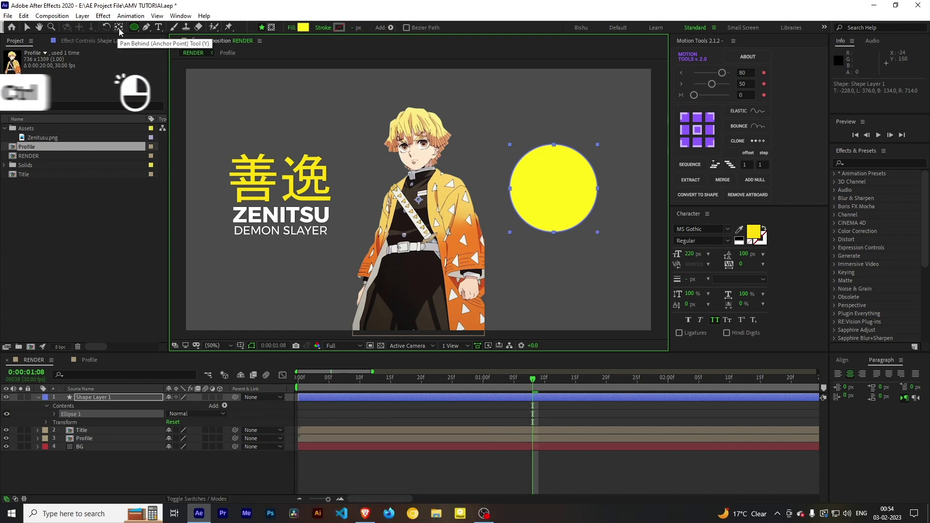
# - Centre the circle's anchor point with a Pan Behind tool double-click
pyautogui.keyDown('ctrl'); pyautogui.click(120, 31); pyautogui.keyUp('ctrl')
pyautogui.keyDown('ctrl'); pyautogui.doubleClick(120, 31); pyautogui.keyUp('ctrl')
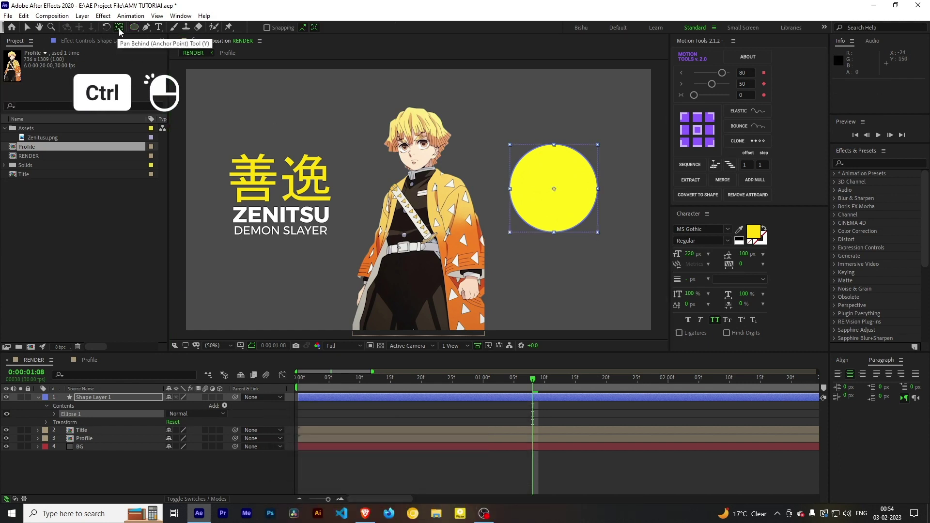
pyautogui.click(406, 412)
# - Add a 100% Scale keyframe on Shape Layer 1 and move it to 15 frames
pyautogui.press('space')
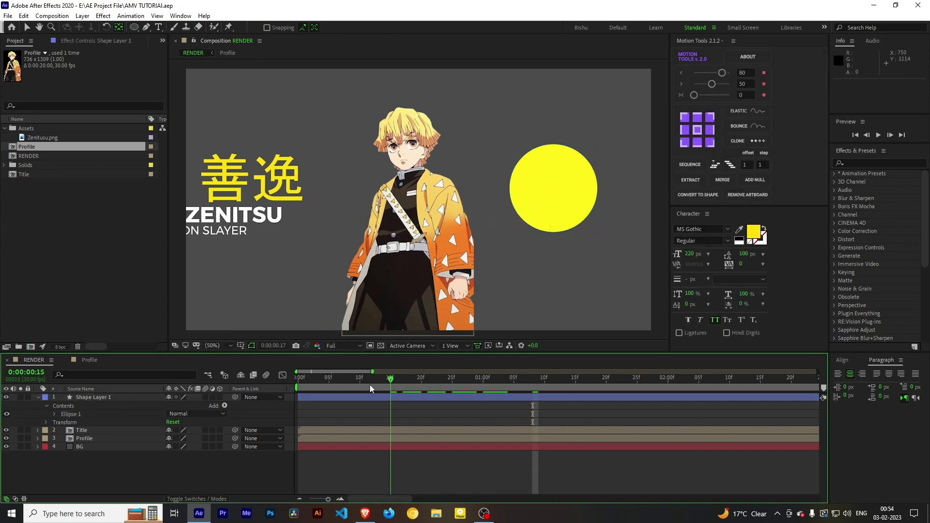
pyautogui.press('space')
pyautogui.click(112, 397)
pyautogui.press('s')
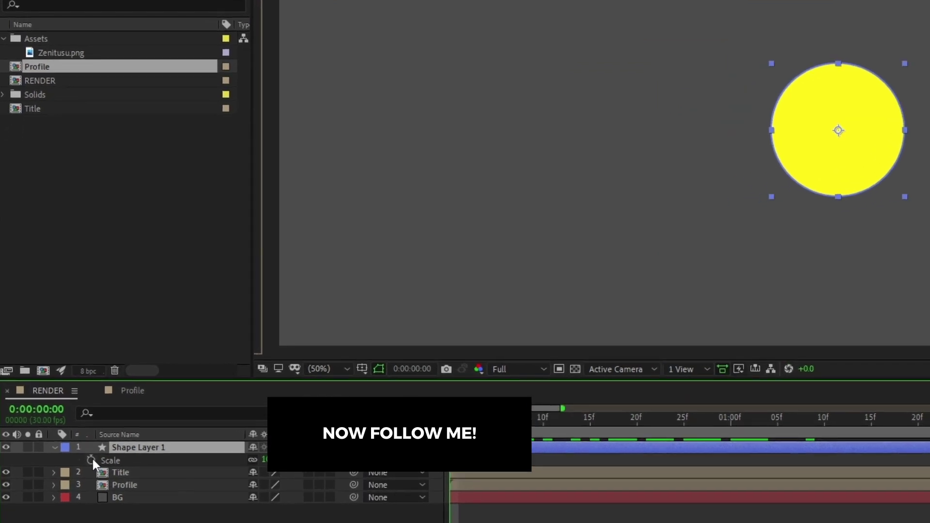
pyautogui.click(91, 458)
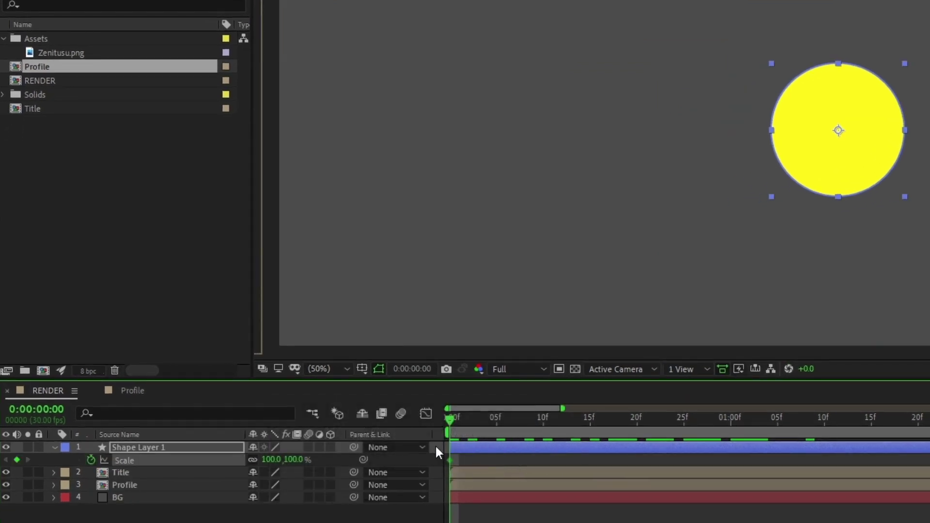
pyautogui.moveTo(461, 421); pyautogui.dragTo(590, 438)
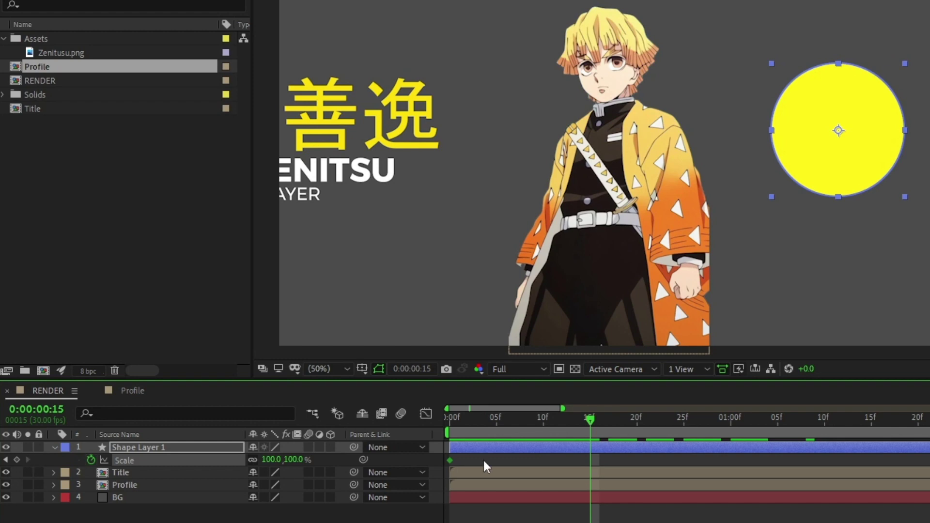
pyautogui.moveTo(450, 459); pyautogui.dragTo(590, 487)
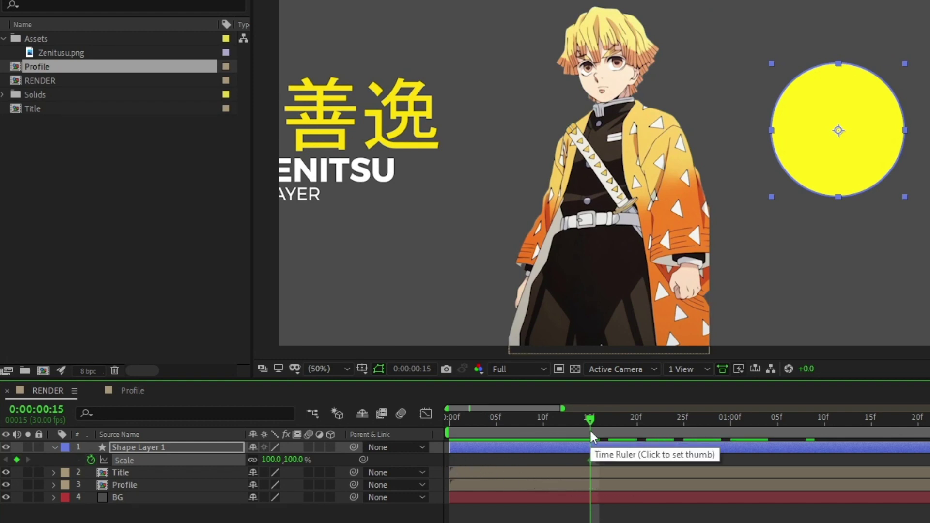
# - Set the circle's Scale to 0% at frame 0 and preview the grow-in
pyautogui.moveTo(591, 435); pyautogui.dragTo(439, 431)
pyautogui.click(272, 460)
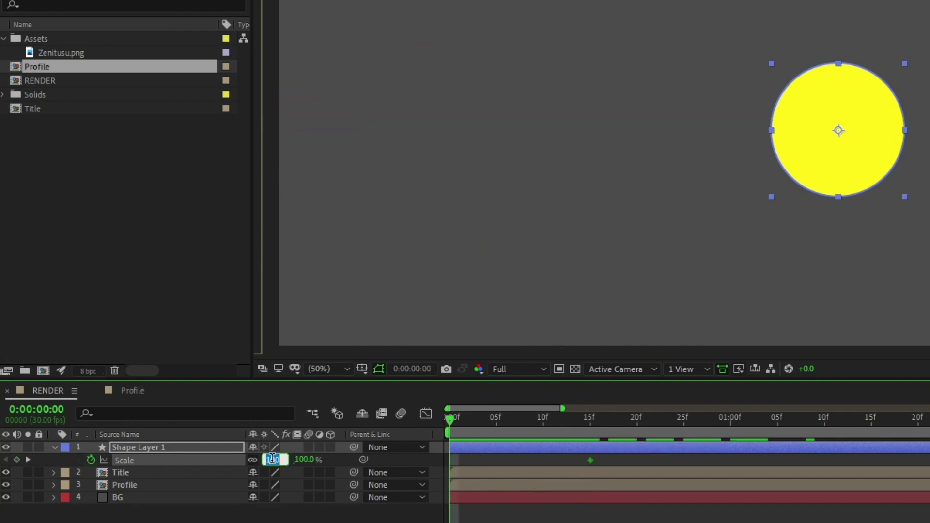
pyautogui.write('0')
pyautogui.press('Return')
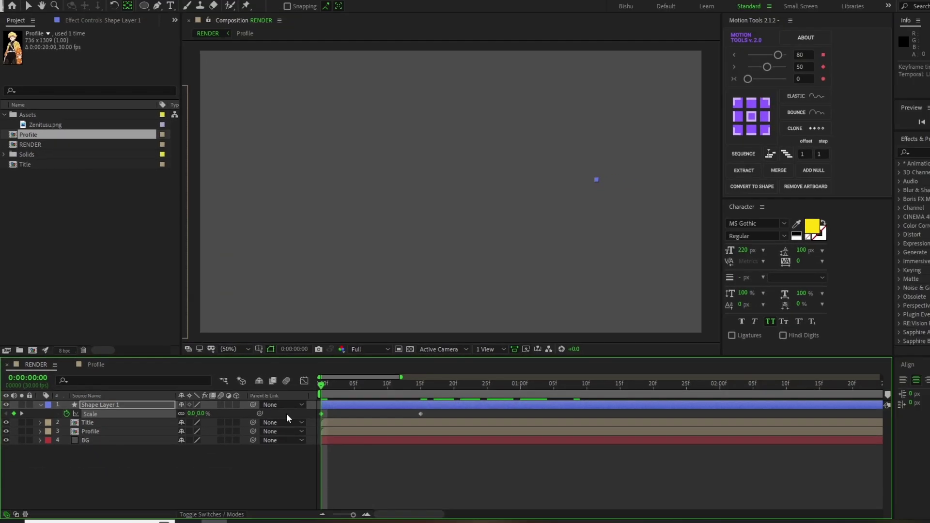
pyautogui.press('space')
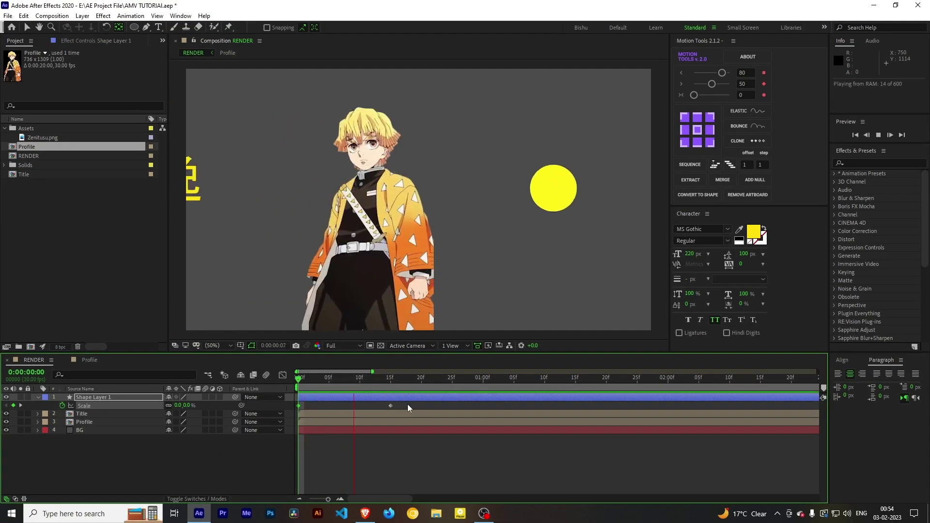
pyautogui.moveTo(402, 391); pyautogui.dragTo(391, 394)
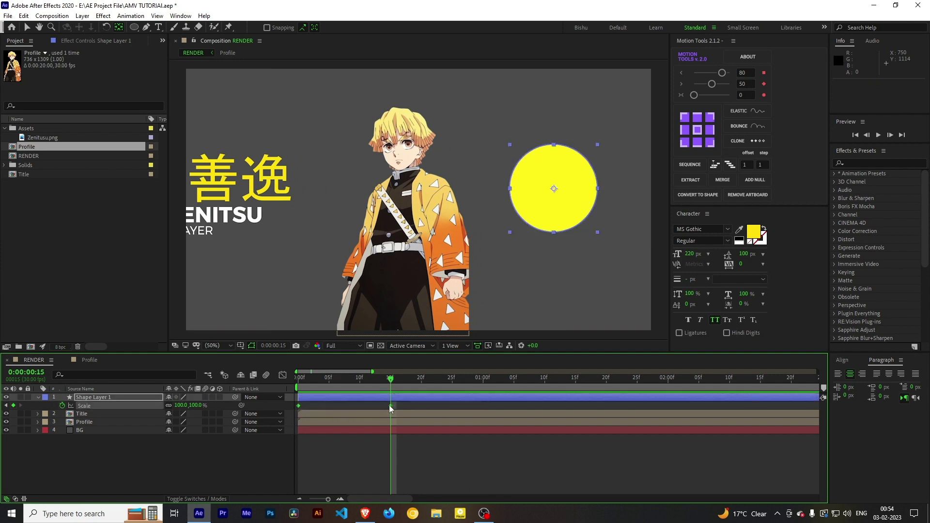
# - Apply Easy Ease to the circle's Scale keyframes and preview
pyautogui.rightClick(389, 405)
pyautogui.moveTo(465, 397)
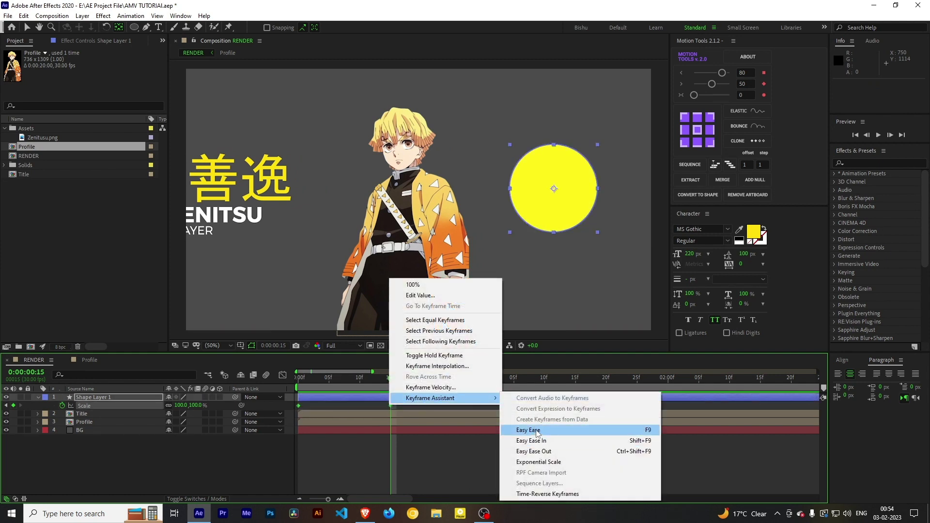
pyautogui.click(503, 425)
pyautogui.press('space')
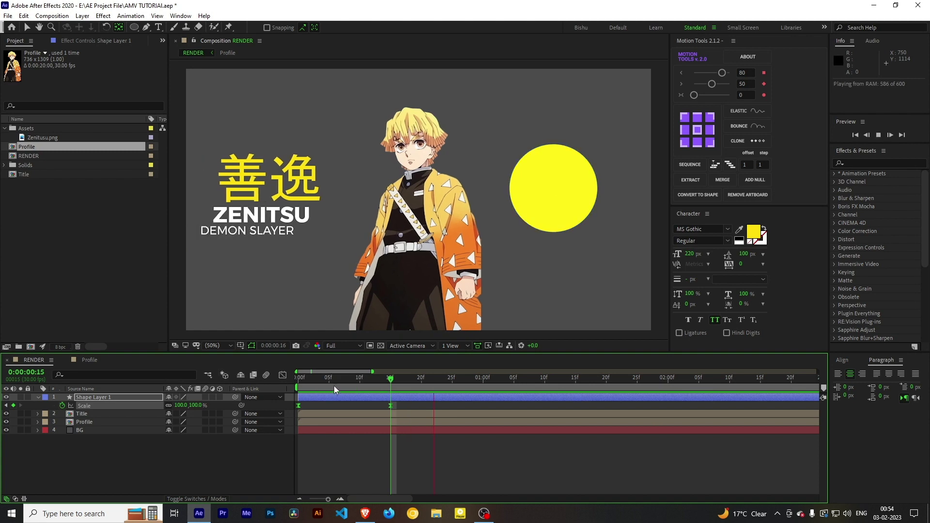
# - Drag the Scale speed peak earlier for a snappier burst, preview, and return to the layer bars
pyautogui.click(282, 376)
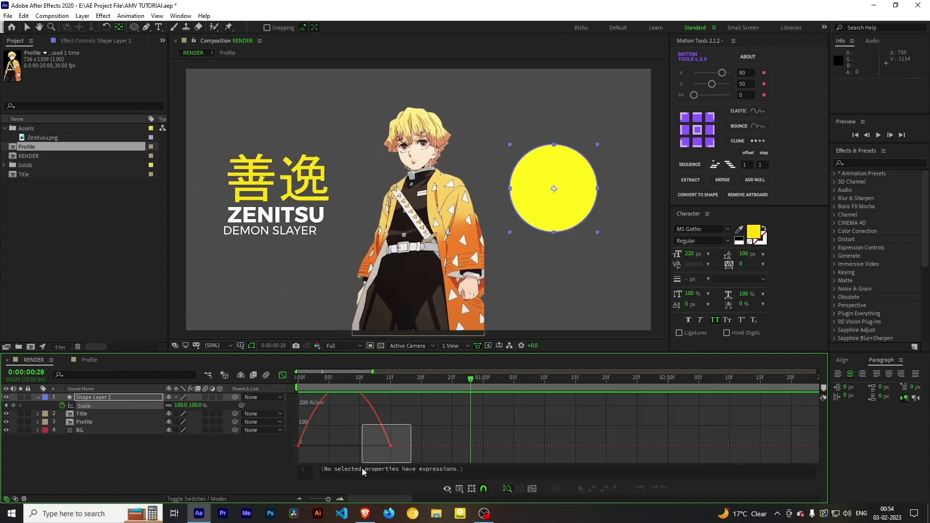
pyautogui.moveTo(376, 458); pyautogui.dragTo(419, 470)
pyautogui.click(461, 490)
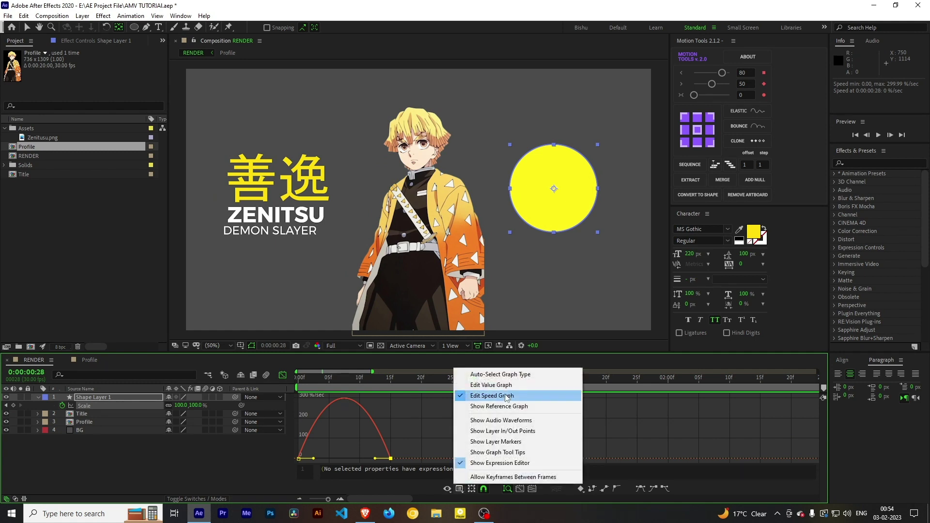
pyautogui.click(400, 408)
pyautogui.moveTo(375, 458); pyautogui.dragTo(355, 459)
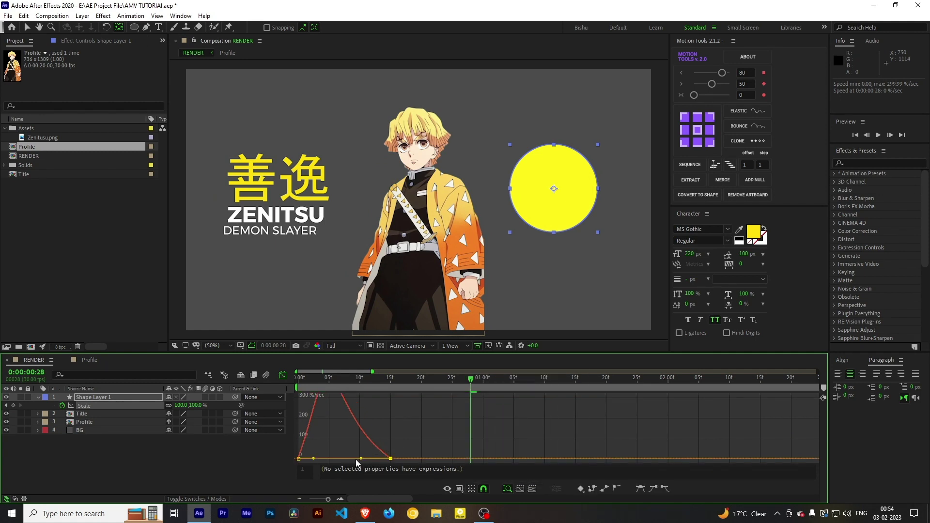
pyautogui.press('Home')
pyautogui.press('space')
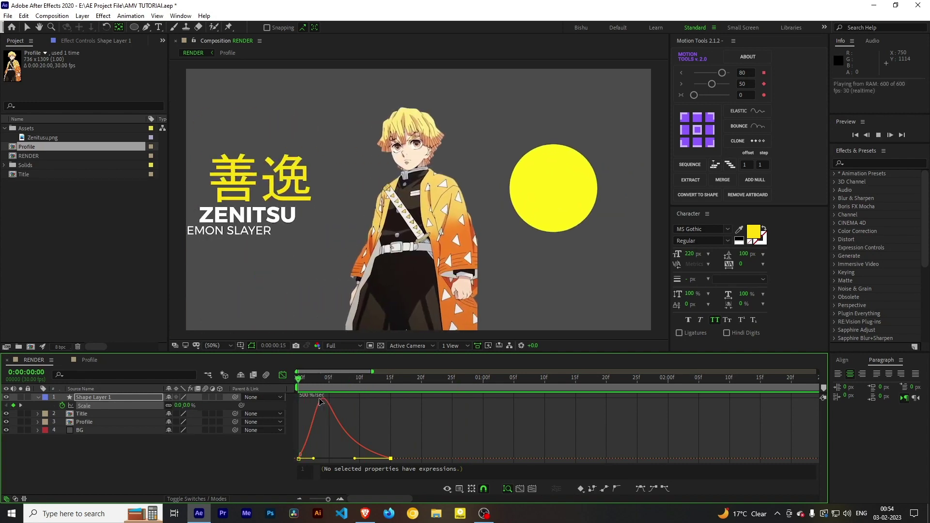
pyautogui.press('space')
pyautogui.click(285, 378)
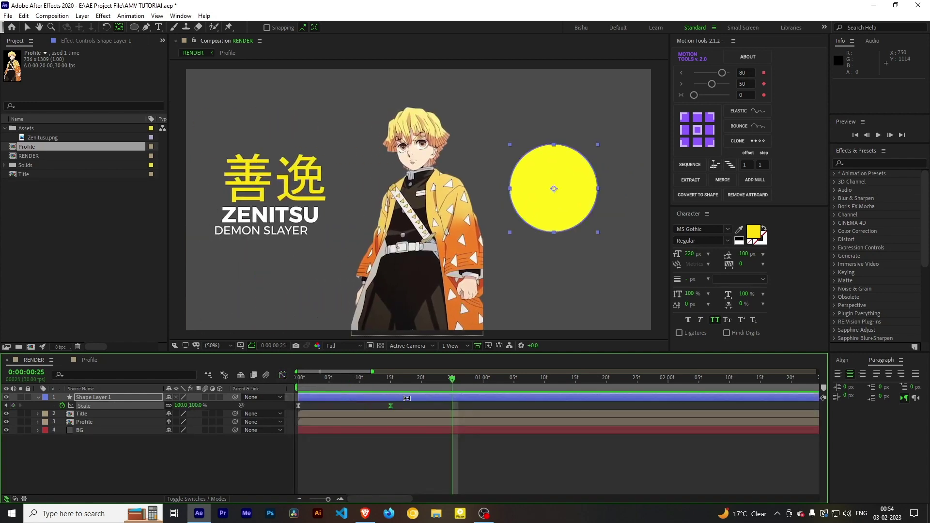
pyautogui.moveTo(426, 382); pyautogui.dragTo(391, 382)
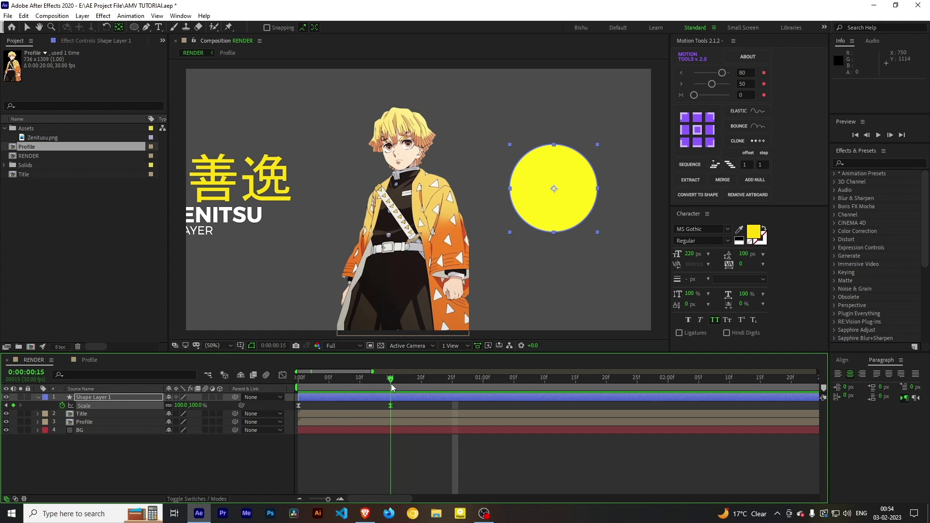
# - Duplicate Shape Layer 1 and set its TrkMat to Alpha Inverted Matte 'Shape Layer 2'
pyautogui.click(145, 397)
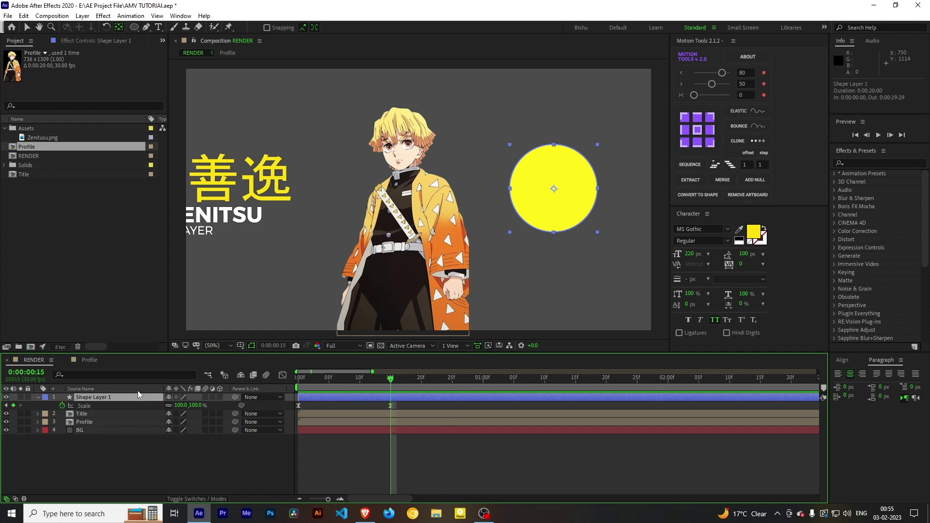
pyautogui.hotkey('ctrl', 'd')
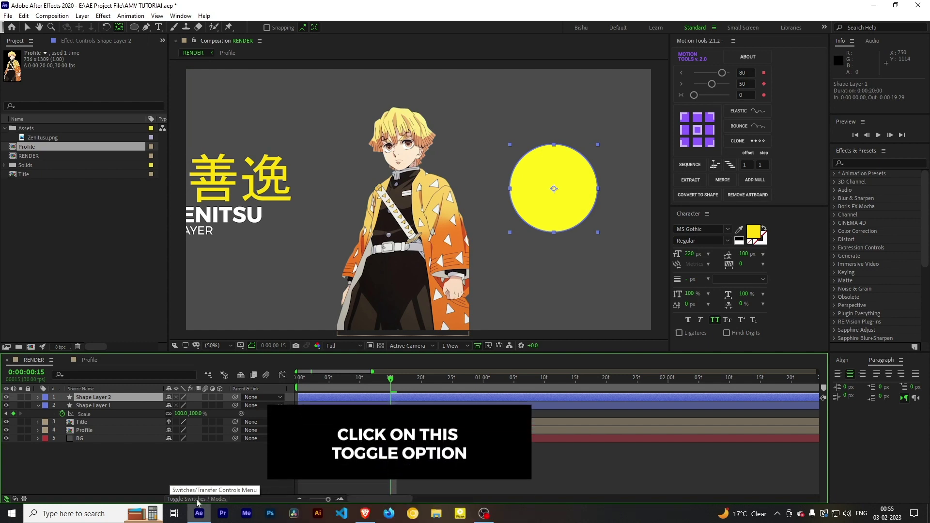
pyautogui.click(196, 499)
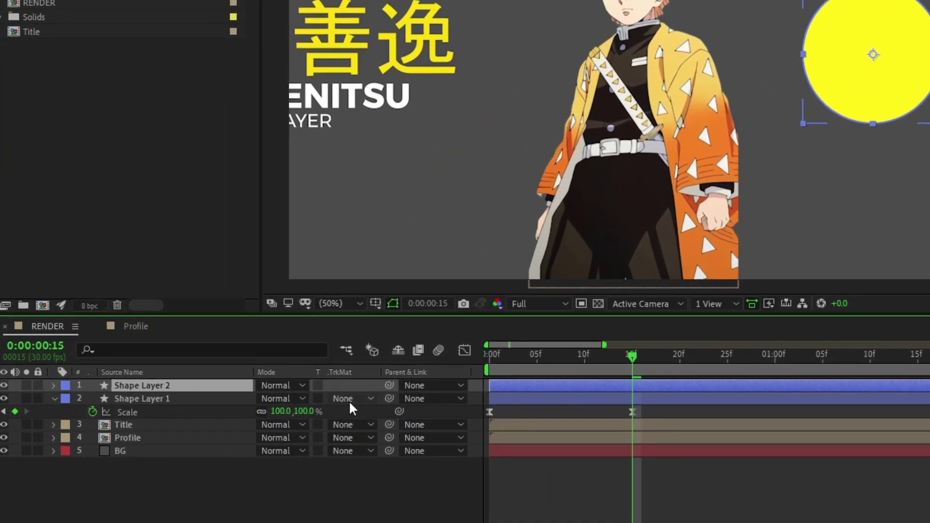
pyautogui.click(222, 406)
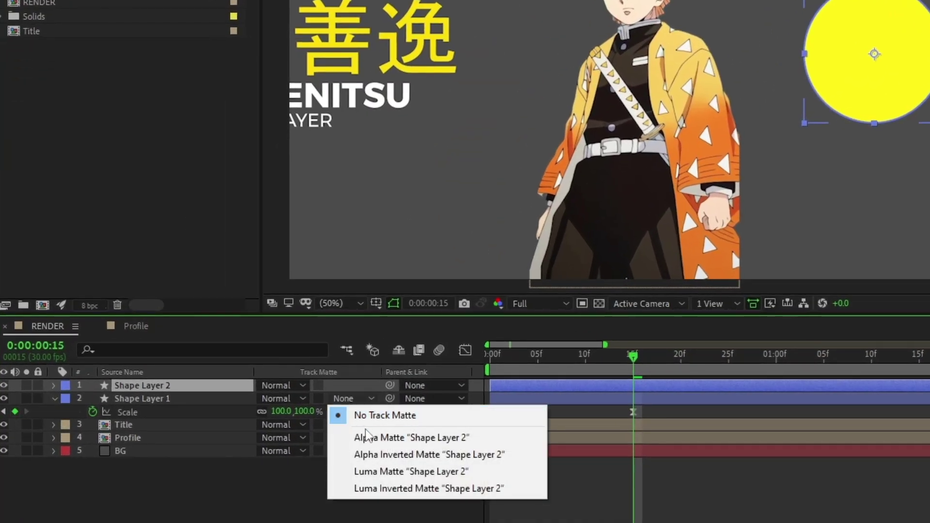
pyautogui.click(374, 454)
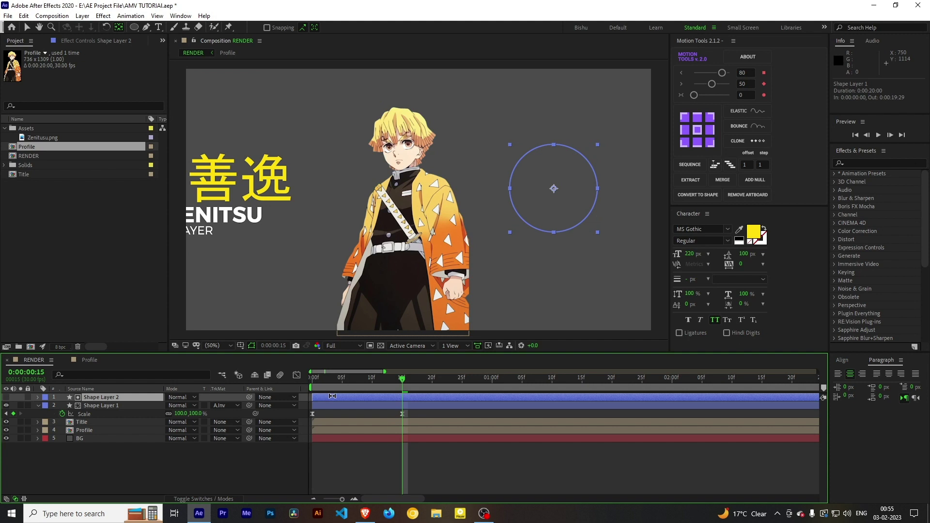
# - Delay Shape Layer 2 by 4 frames and preview the ring
pyautogui.click(358, 397)
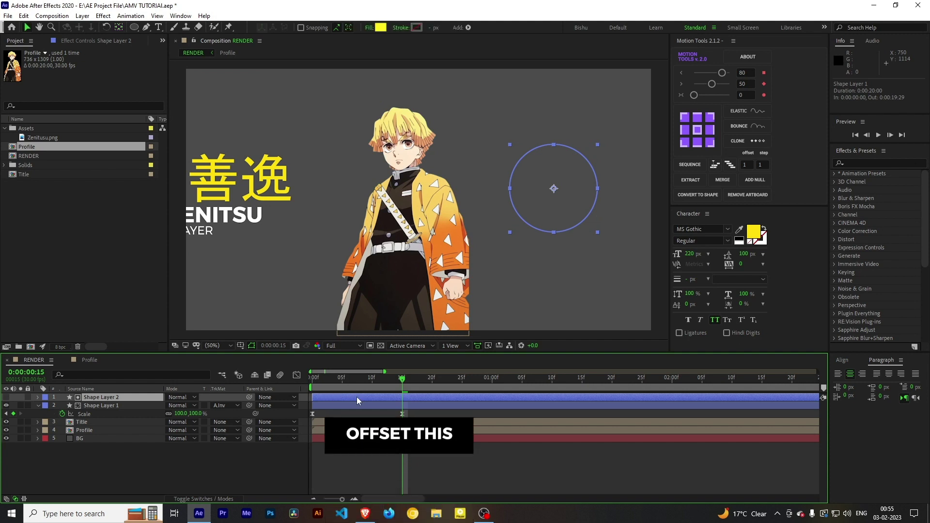
pyautogui.moveTo(358, 397); pyautogui.dragTo(378, 396)
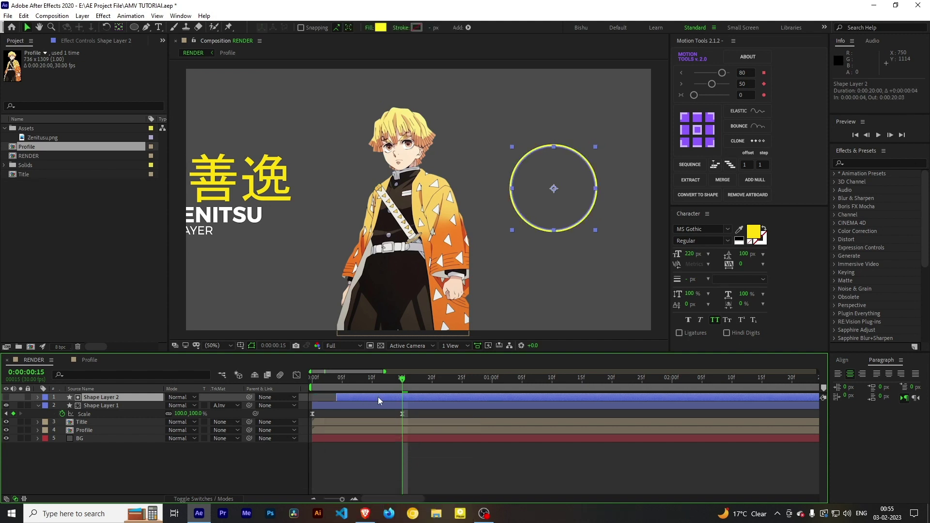
pyautogui.click(380, 385)
pyautogui.press('space')
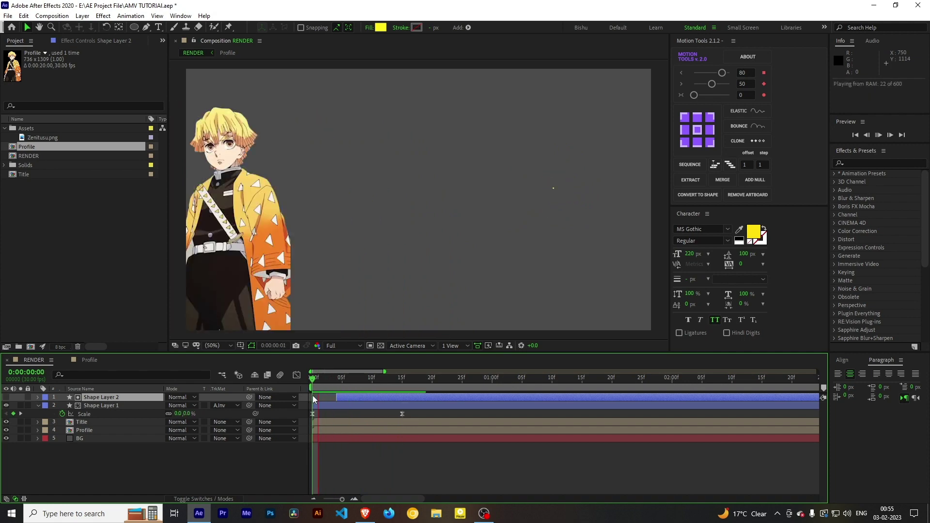
pyautogui.press('space')
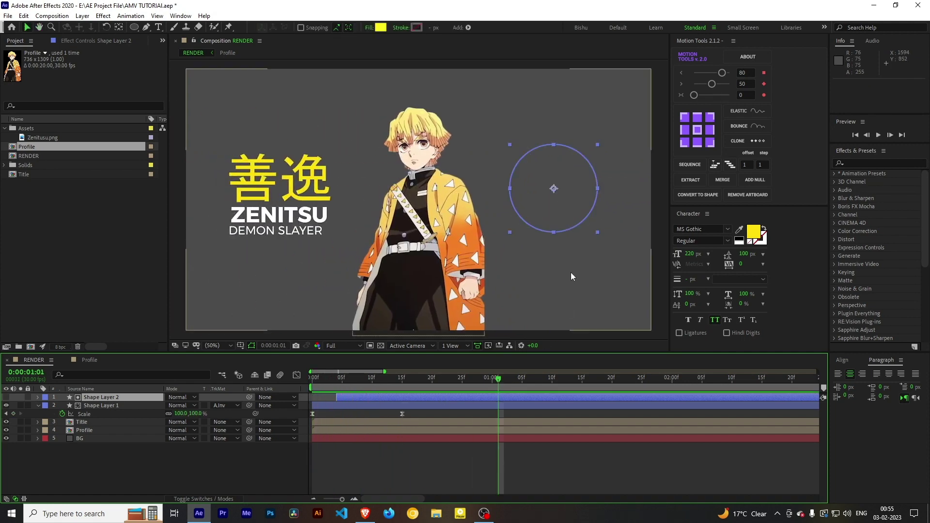
# - Set Shape Layer 2's final Scale keyframe to 105%
pyautogui.press('.')
pyautogui.moveTo(565, 251); pyautogui.dragTo(256, 262)
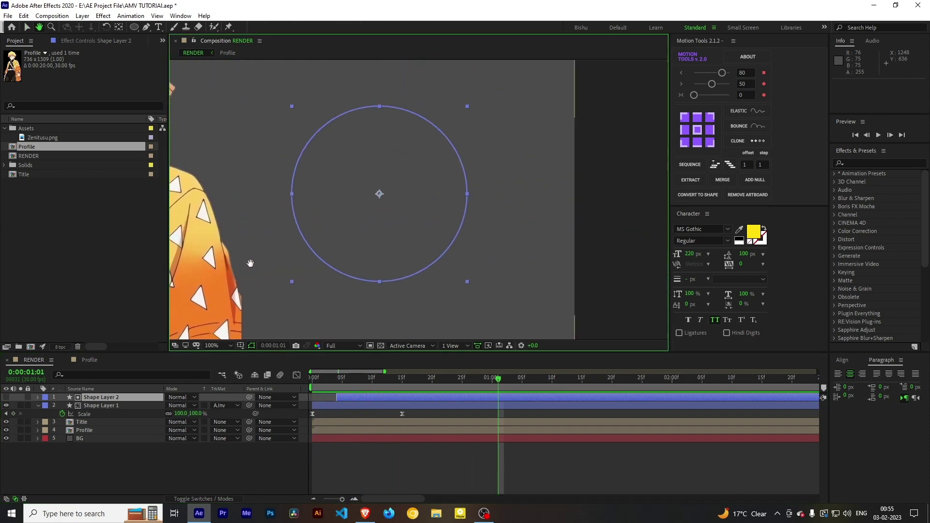
pyautogui.click(638, 205)
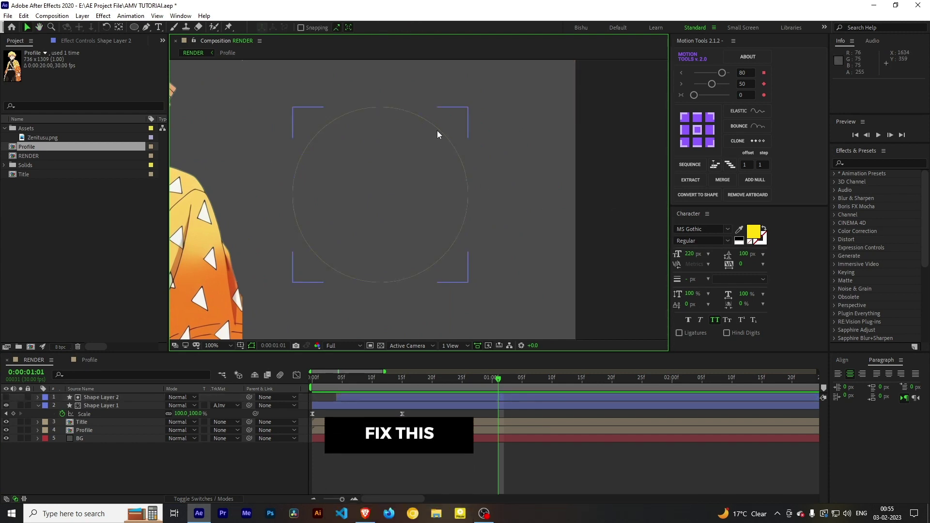
pyautogui.click(417, 397)
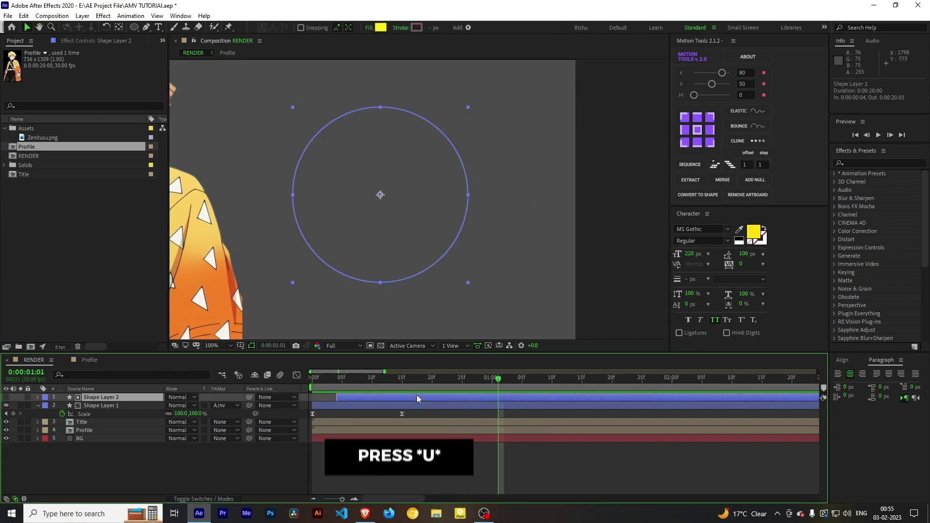
pyautogui.press('u')
pyautogui.press('j')
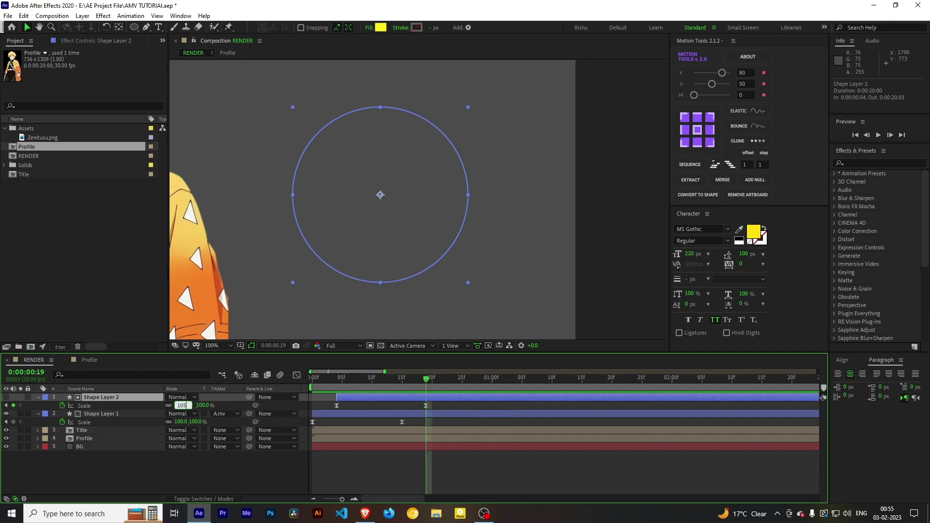
pyautogui.press('Return')
pyautogui.click(470, 406)
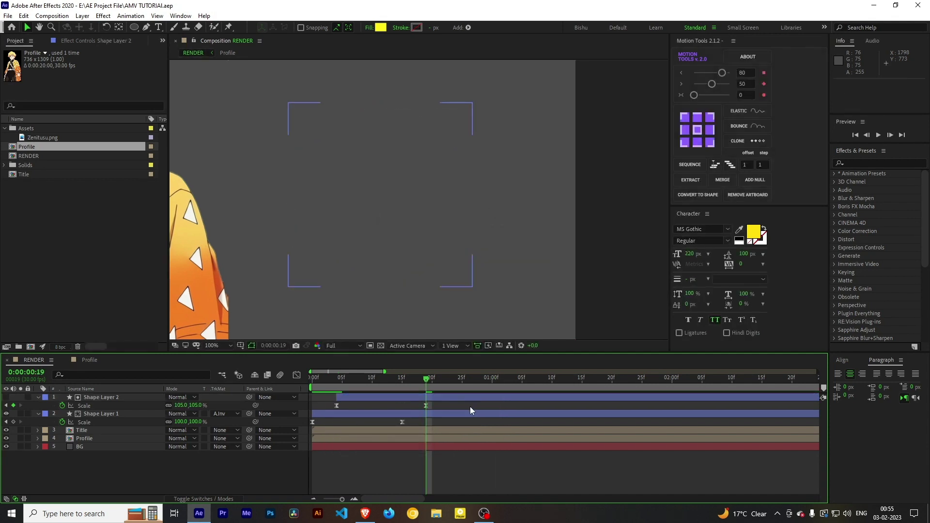
# - Fit the composition in the viewer and preview and scrub the ring burst
pyautogui.press(',')
pyautogui.press(',')
pyautogui.press(',')
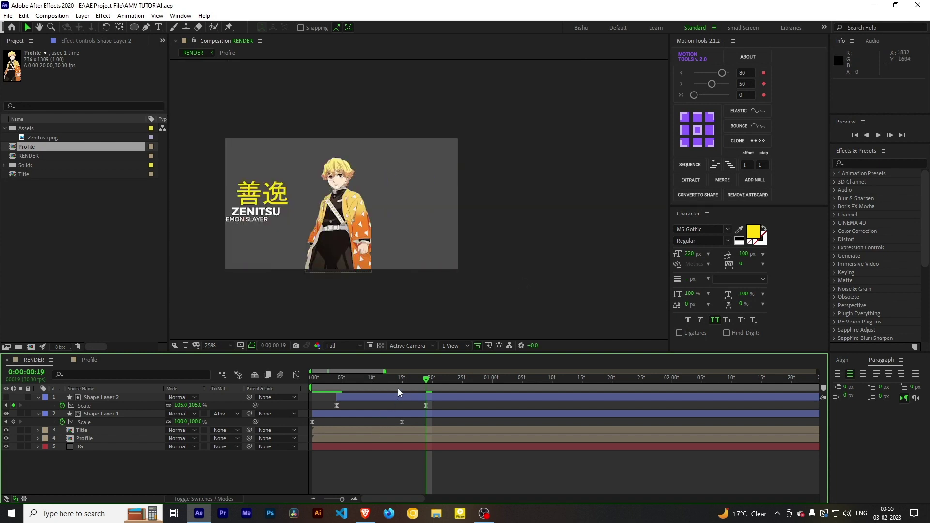
pyautogui.press('Home')
pyautogui.click(208, 346)
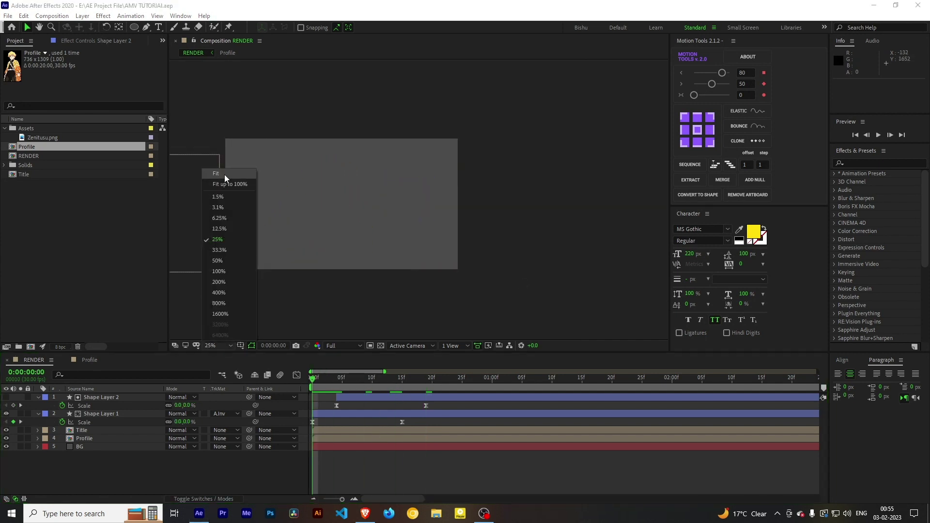
pyautogui.click(225, 174)
pyautogui.press('space')
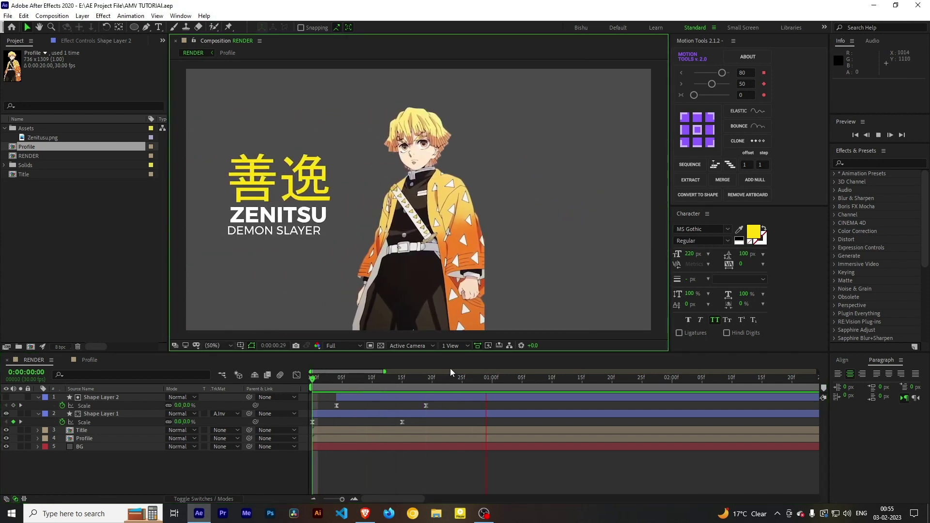
pyautogui.click(390, 388)
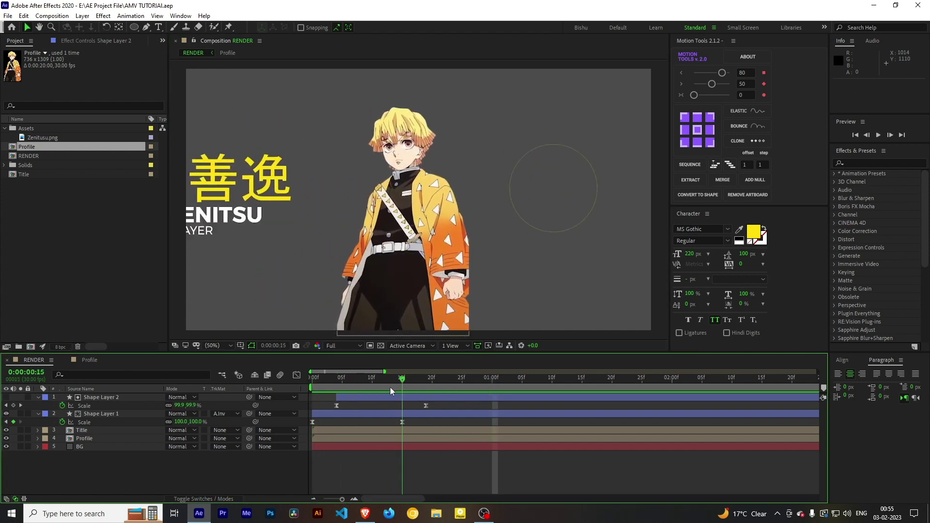
pyautogui.moveTo(390, 387)
pyautogui.mouseDown()
pyautogui.moveTo(444, 397)
pyautogui.moveTo(332, 397)
pyautogui.mouseUp()
# - Nudge Shape Layer 2 about two frames later, preview, and check frame 18
pyautogui.press('space')
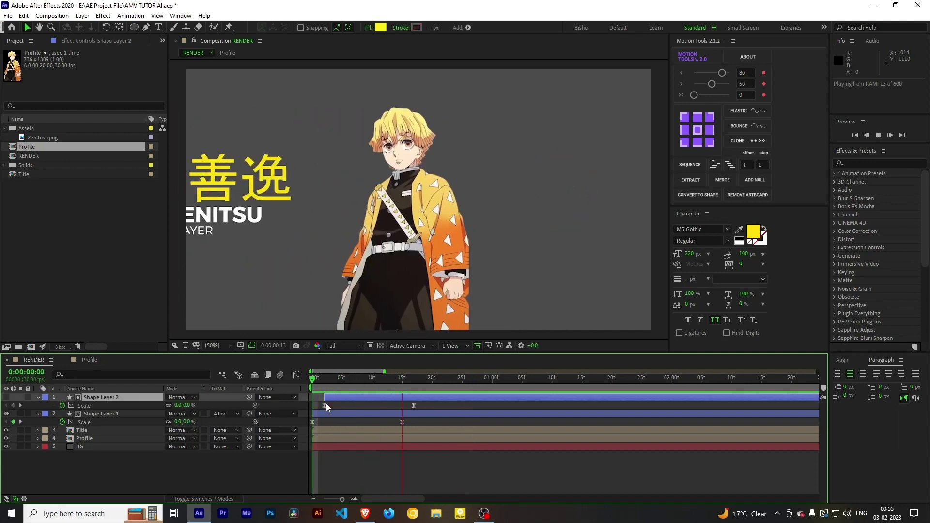
pyautogui.press('space')
pyautogui.moveTo(333, 396); pyautogui.dragTo(340, 397)
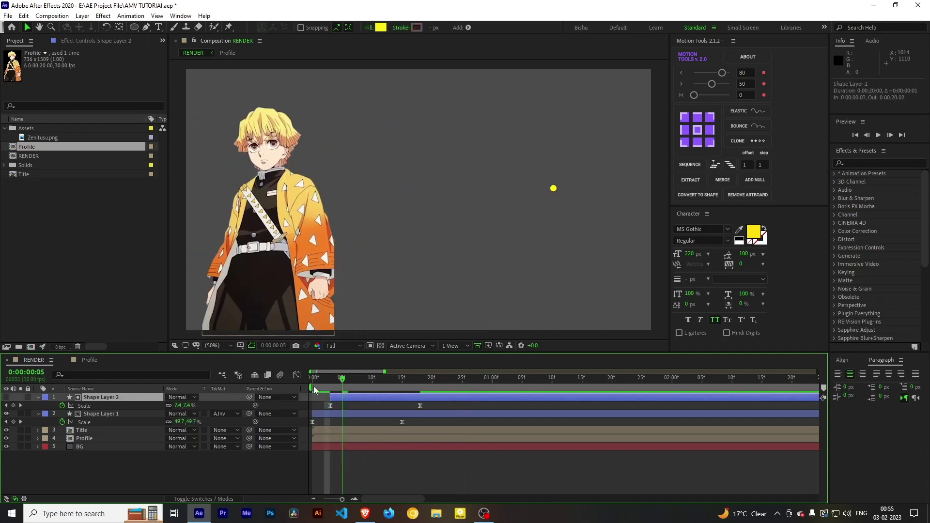
pyautogui.press('space')
pyautogui.click(336, 391)
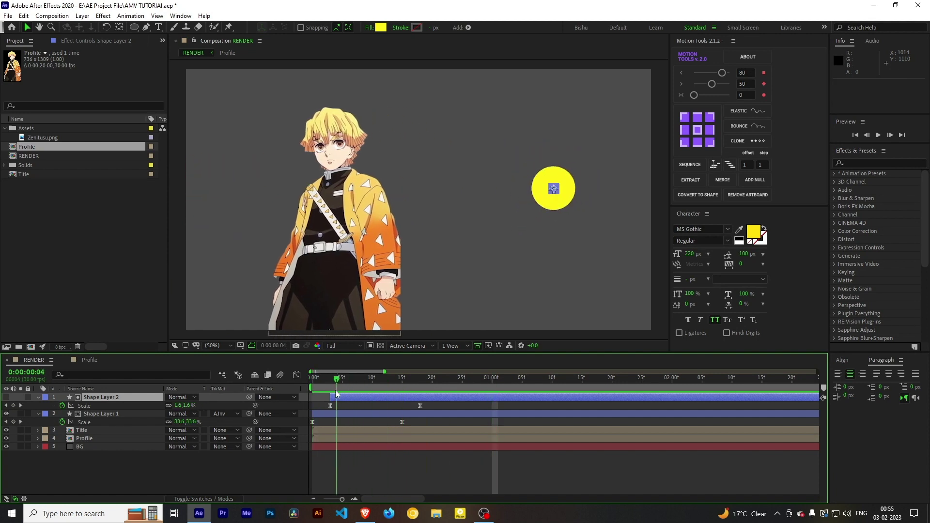
pyautogui.moveTo(337, 395); pyautogui.dragTo(423, 395)
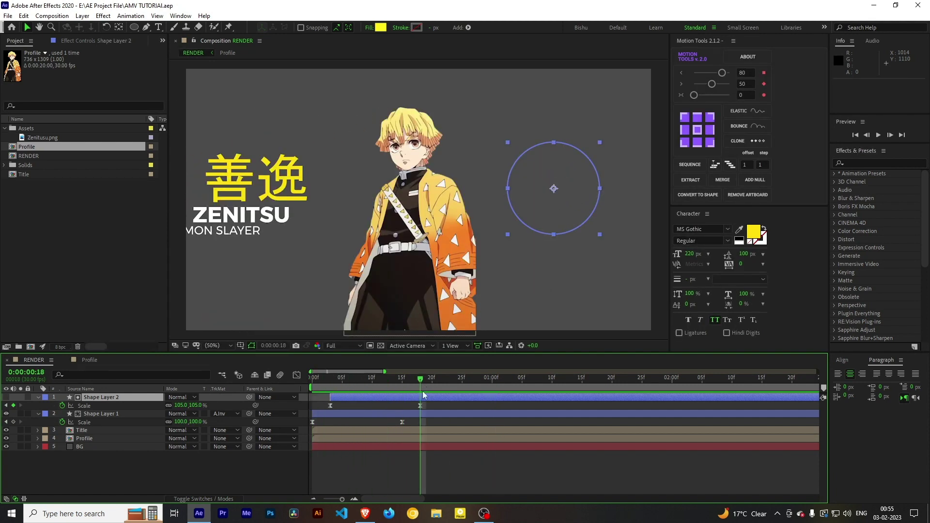
# - Pre-compose Shape Layer 1 and Shape Layer 2 into a new composition named Burst, moving all attributes
pyautogui.keyDown('ctrl'); pyautogui.click(420, 411); pyautogui.keyUp('ctrl')
pyautogui.rightClick(420, 411)
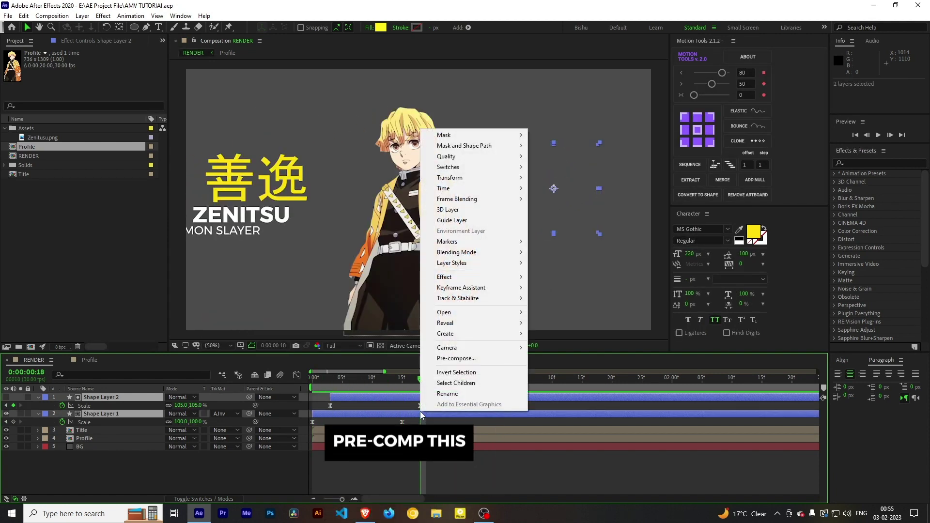
pyautogui.click(446, 359)
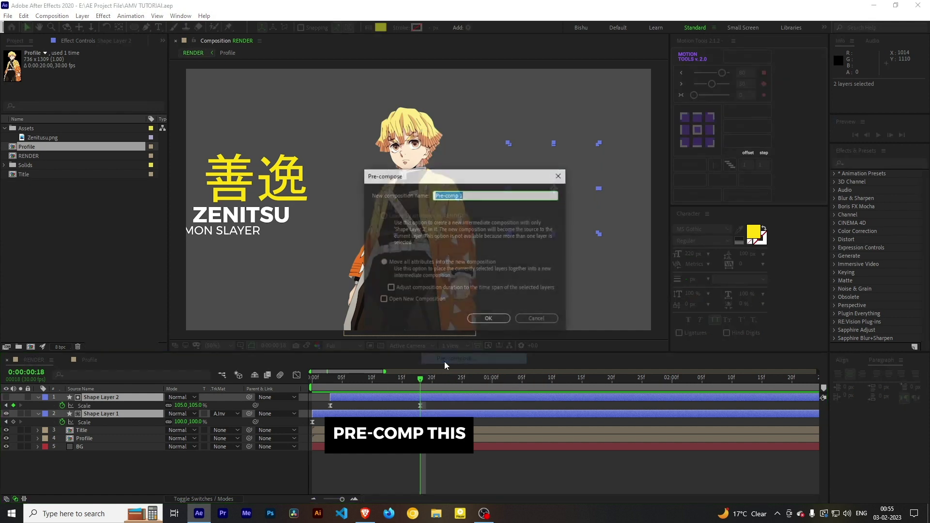
pyautogui.click(480, 196)
pyautogui.write('Burst')
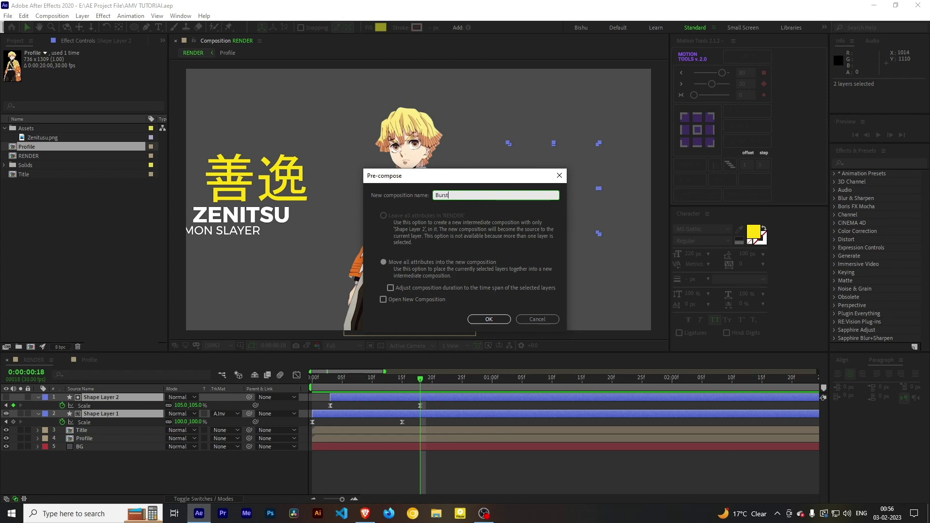
pyautogui.click(489, 320)
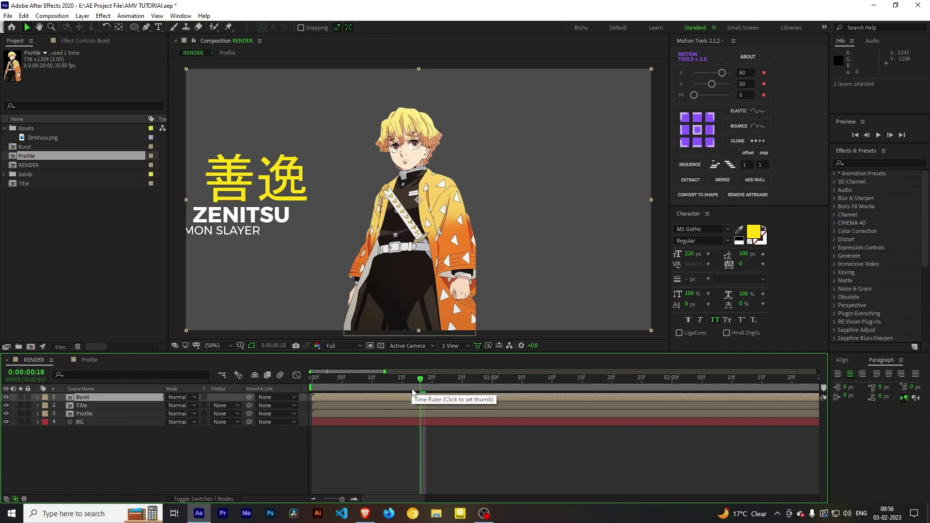
# - Shift the Burst layer's start to about frame 15 and preview the ring appearing after the slide-ins
pyautogui.moveTo(412, 385); pyautogui.dragTo(348, 385)
pyautogui.press('space')
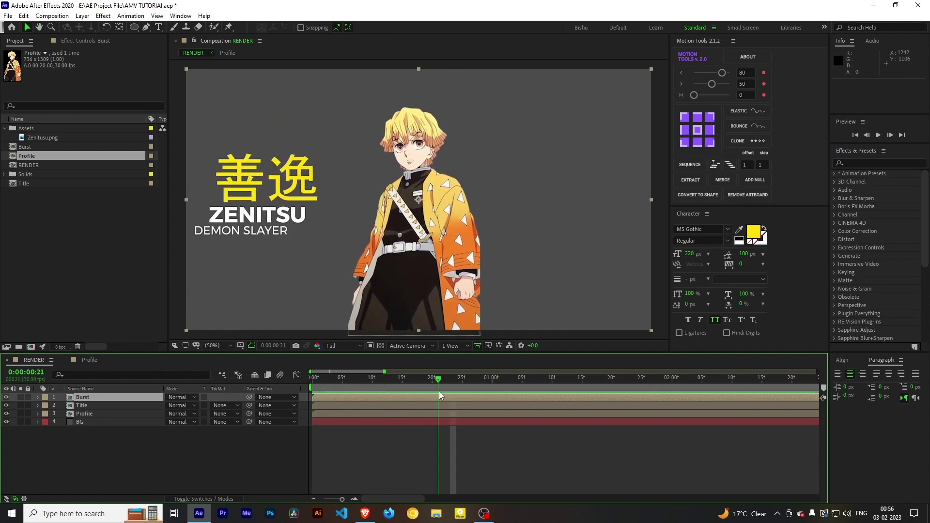
pyautogui.moveTo(448, 396)
pyautogui.mouseDown()
pyautogui.moveTo(416, 405)
pyautogui.moveTo(519, 399)
pyautogui.mouseUp()
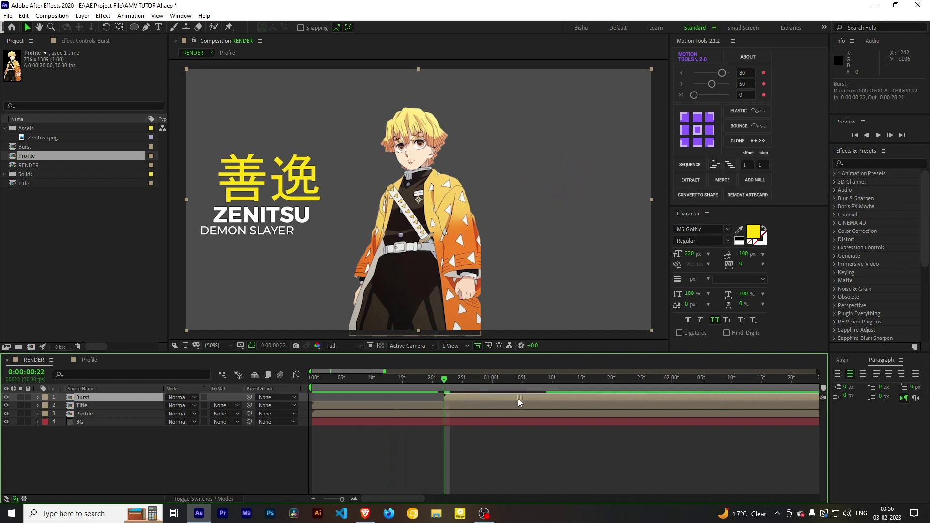
pyautogui.press('space')
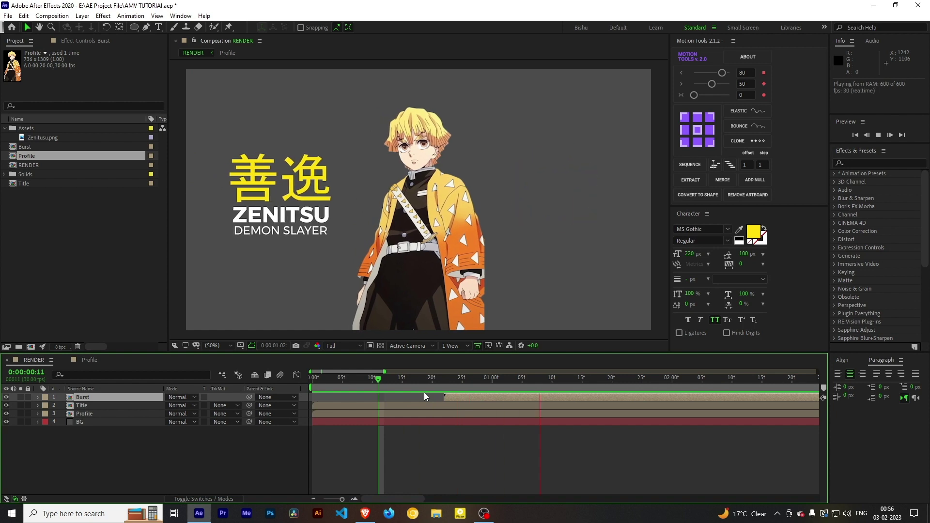
pyautogui.moveTo(358, 388); pyautogui.dragTo(416, 395)
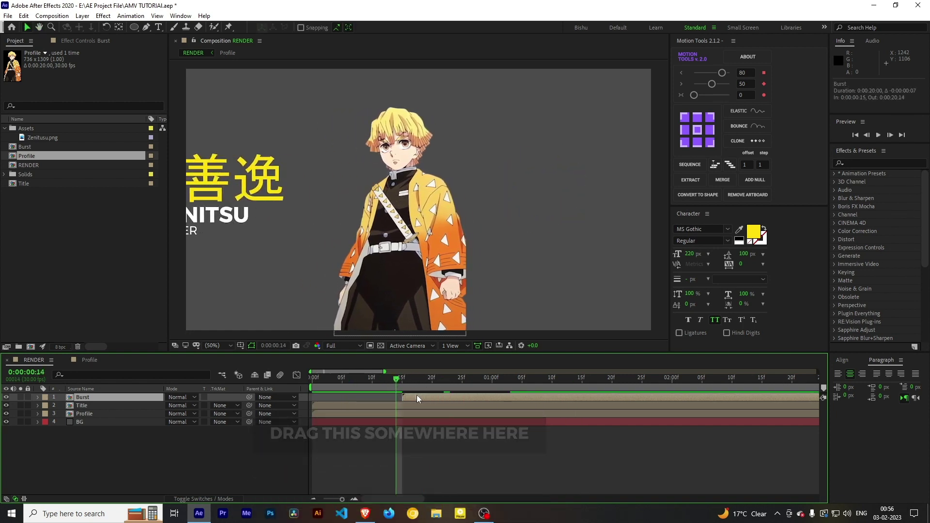
pyautogui.press('space')
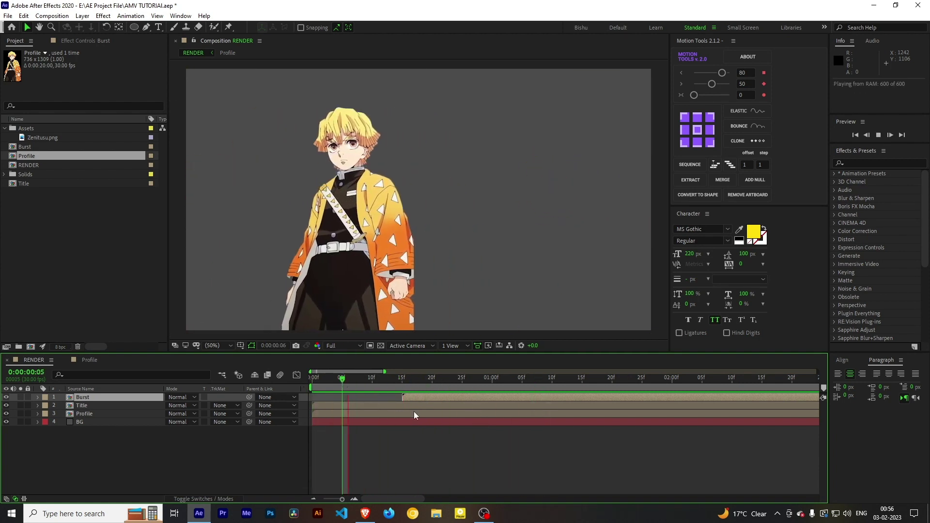
pyautogui.moveTo(439, 386); pyautogui.dragTo(405, 387)
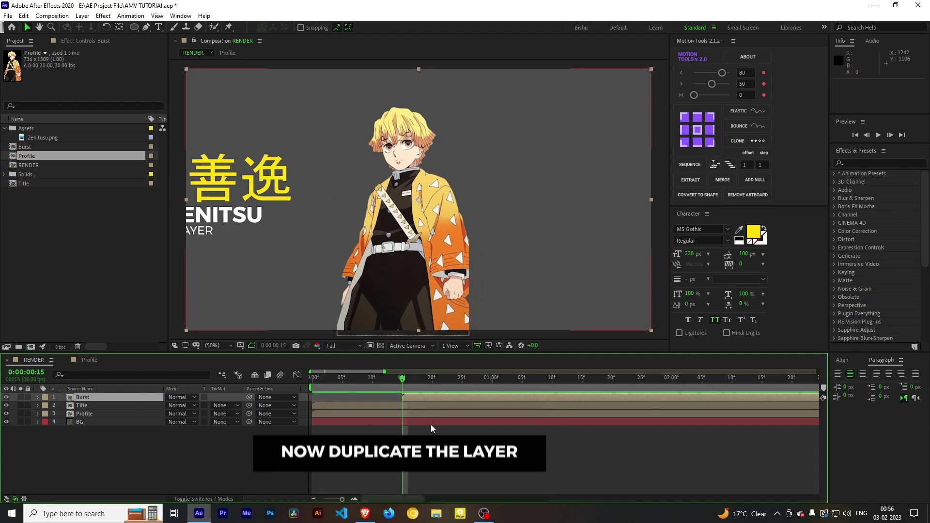
# - Duplicate Burst, shrink the copy and place it beside the big ring, starting two frames later
pyautogui.hotkey('ctrl', 'd')
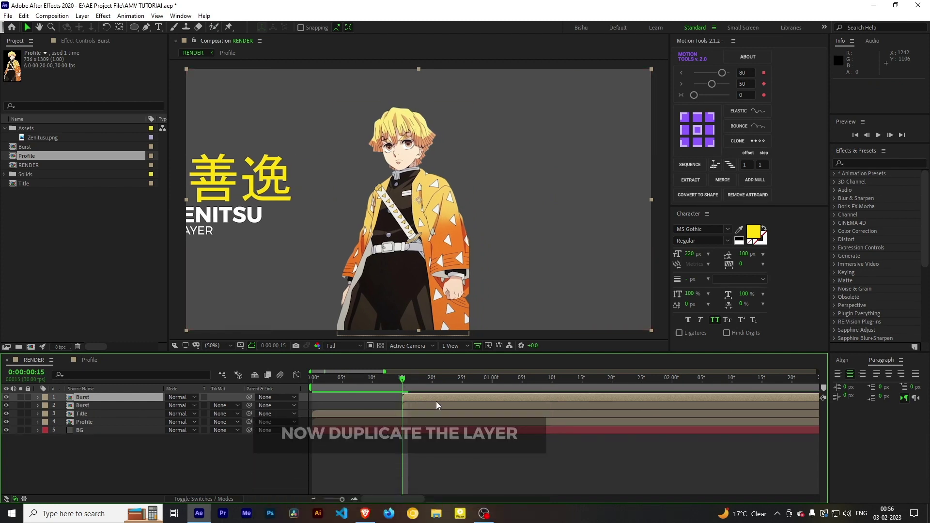
pyautogui.moveTo(413, 379); pyautogui.dragTo(450, 379)
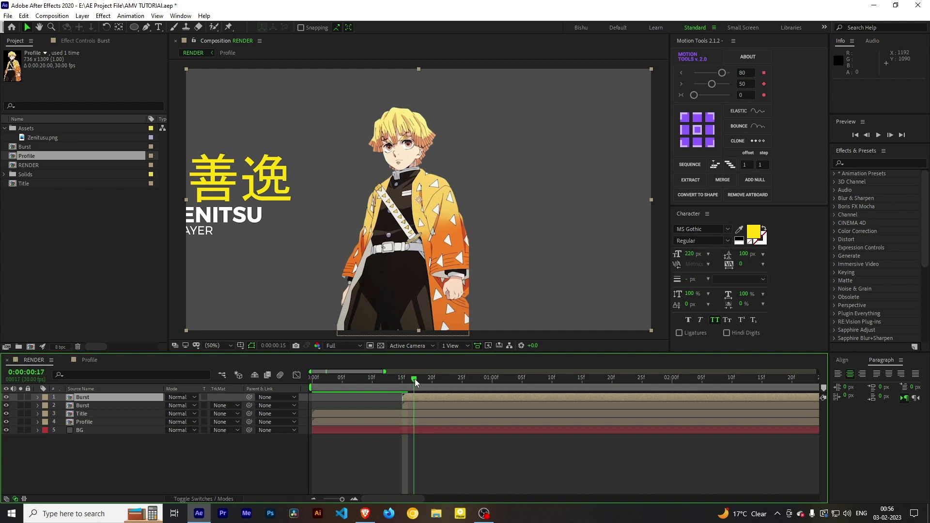
pyautogui.moveTo(559, 208); pyautogui.dragTo(527, 271)
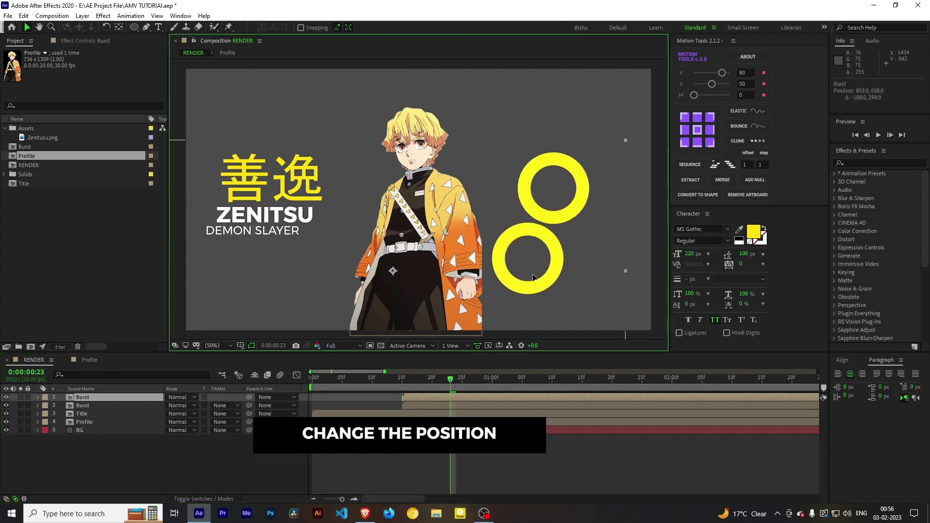
pyautogui.press('s')
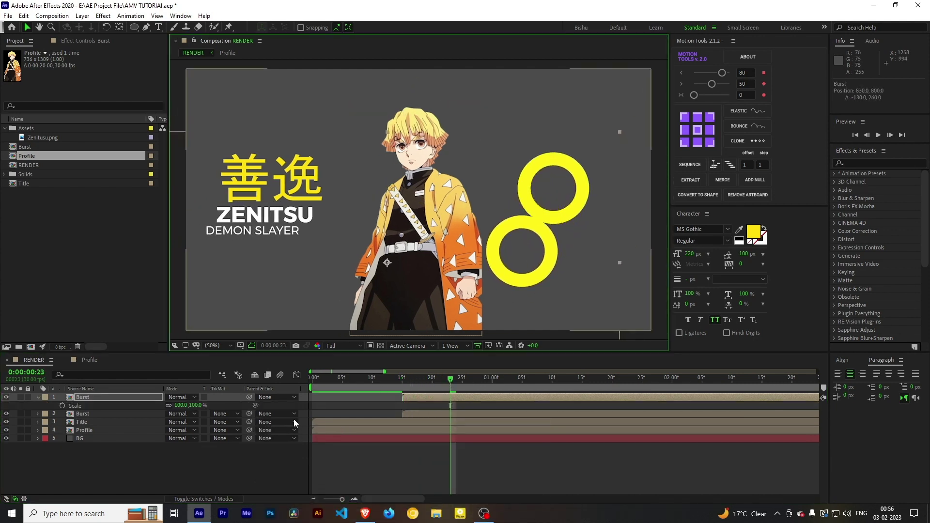
pyautogui.moveTo(180, 405); pyautogui.dragTo(150, 418)
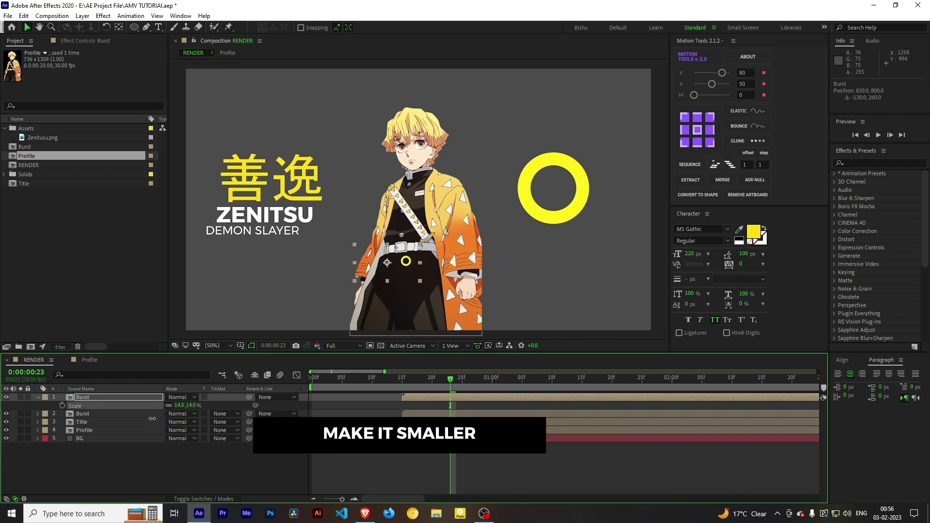
pyautogui.moveTo(412, 275); pyautogui.dragTo(531, 234)
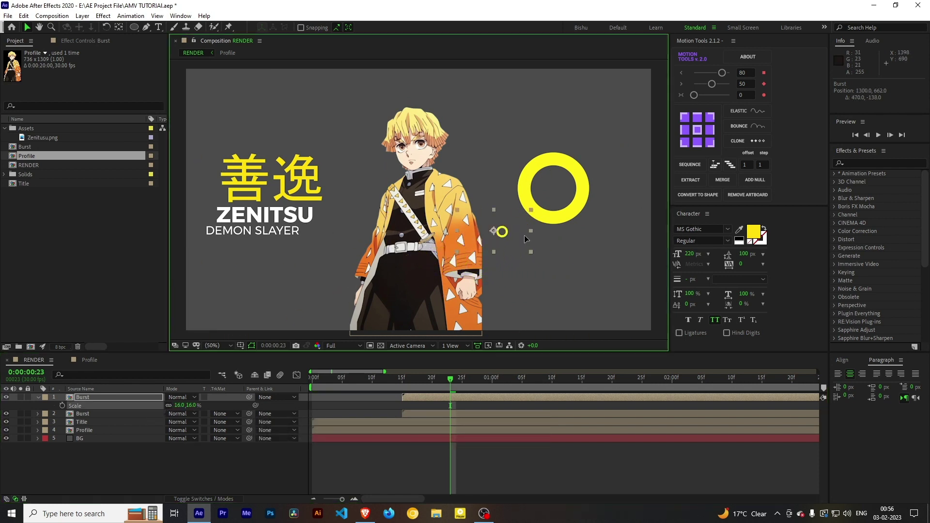
pyautogui.moveTo(403, 396); pyautogui.dragTo(438, 383)
pyautogui.click(398, 385)
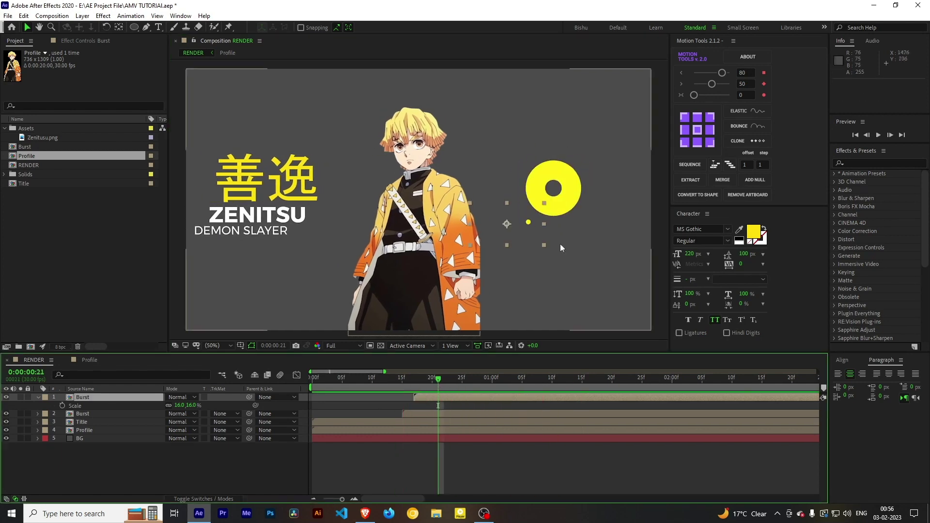
pyautogui.moveTo(541, 229); pyautogui.dragTo(530, 241)
pyautogui.moveTo(398, 386)
pyautogui.mouseDown()
pyautogui.moveTo(421, 385)
pyautogui.moveTo(431, 398)
pyautogui.moveTo(430, 386)
pyautogui.mouseUp()
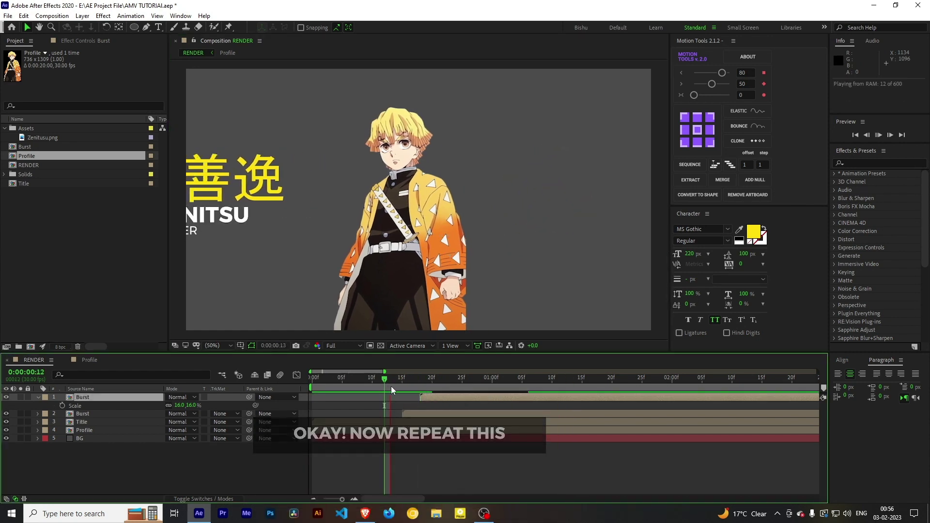
# - Add four more Burst copies, scaled down to between 31% and 16%, with staggered start frames
pyautogui.hotkey('ctrl', 'd')
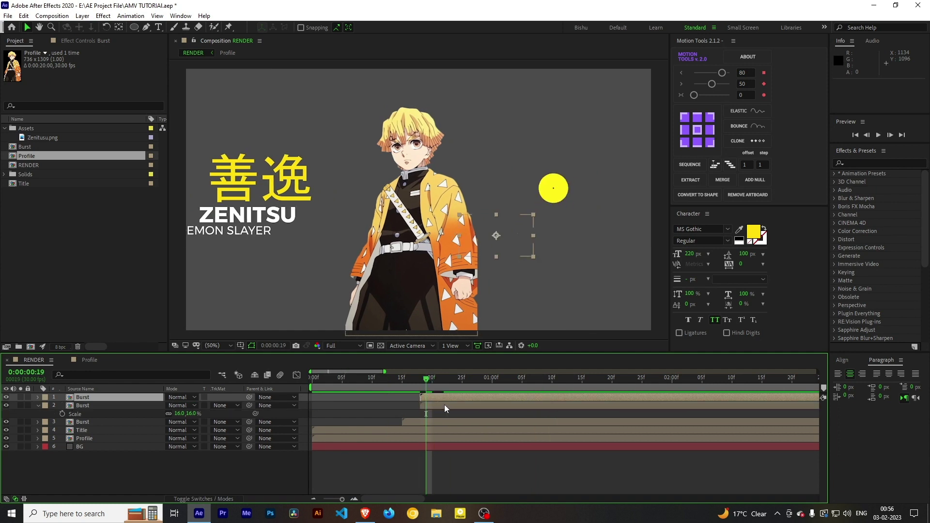
pyautogui.moveTo(443, 400)
pyautogui.mouseDown()
pyautogui.moveTo(455, 385)
pyautogui.moveTo(469, 397)
pyautogui.mouseUp()
pyautogui.press('space')
pyautogui.hotkey('ctrl', 'd')
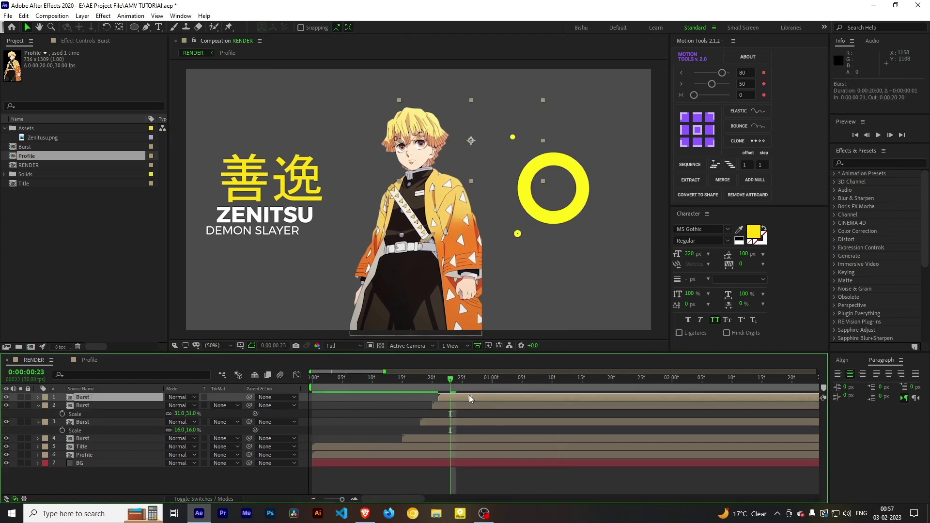
pyautogui.moveTo(528, 377); pyautogui.dragTo(480, 377)
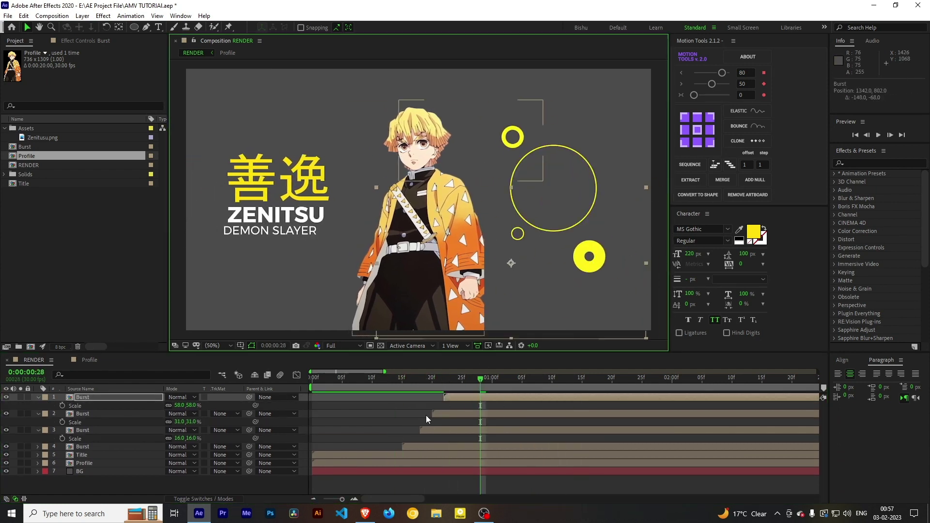
pyautogui.hotkey('ctrl', 'd')
pyautogui.moveTo(184, 405); pyautogui.dragTo(178, 411)
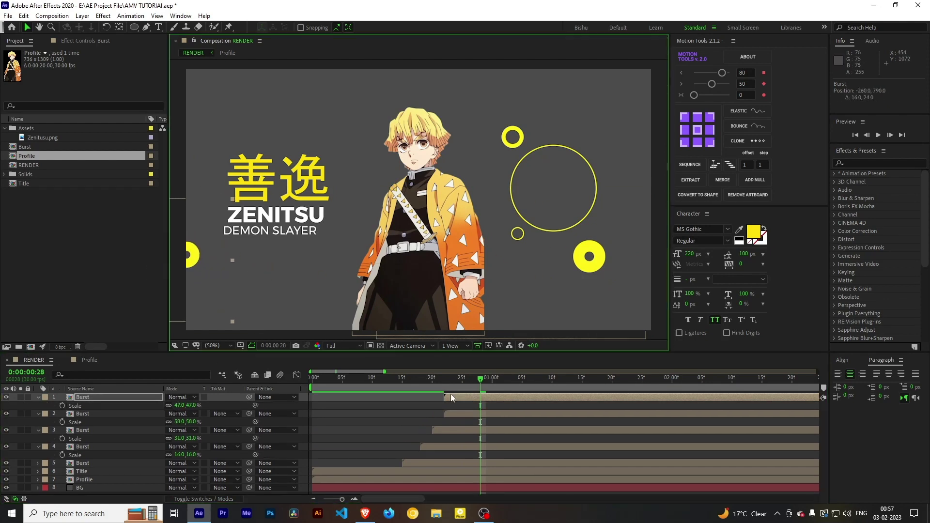
pyautogui.hotkey('ctrl', 'd')
pyautogui.moveTo(481, 378)
pyautogui.mouseDown()
pyautogui.moveTo(462, 378)
pyautogui.moveTo(453, 397)
pyautogui.moveTo(476, 397)
pyautogui.mouseUp()
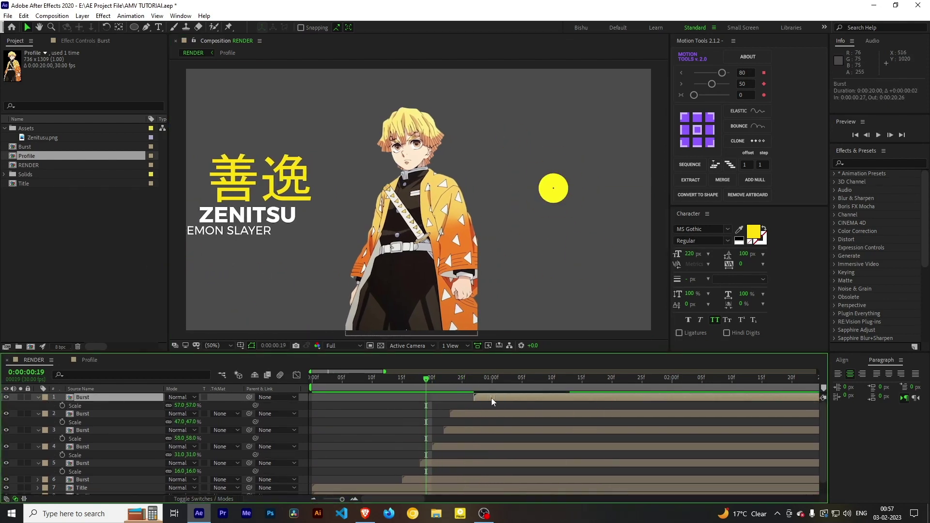
pyautogui.moveTo(179, 405); pyautogui.dragTo(172, 405)
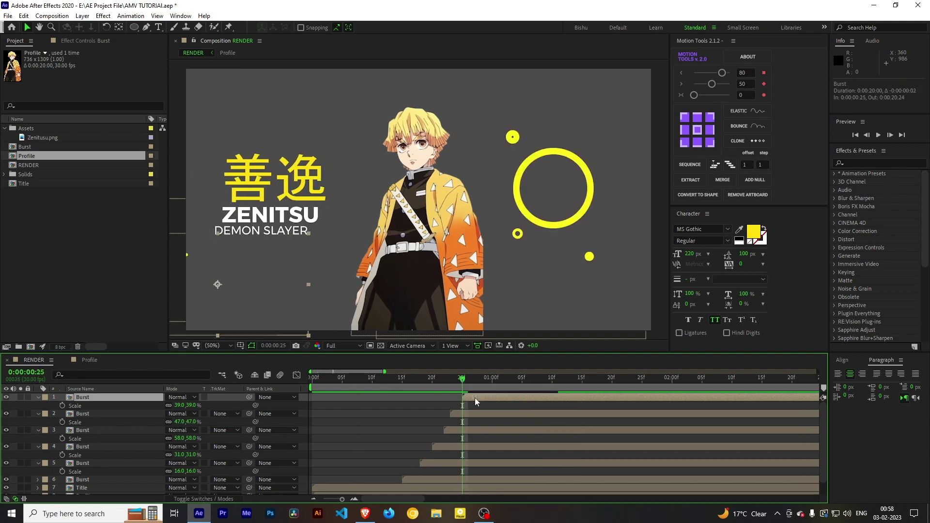
pyautogui.moveTo(475, 397); pyautogui.dragTo(463, 398)
pyautogui.click(458, 463)
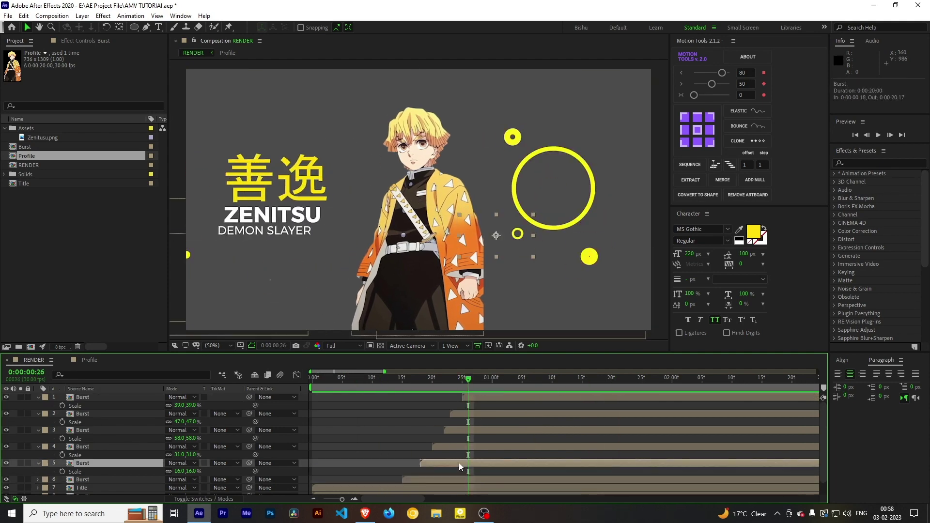
# - Apply a Fill effect to Burst layer 5 and set its colour to pale pink FEB5B5
pyautogui.click(855, 162)
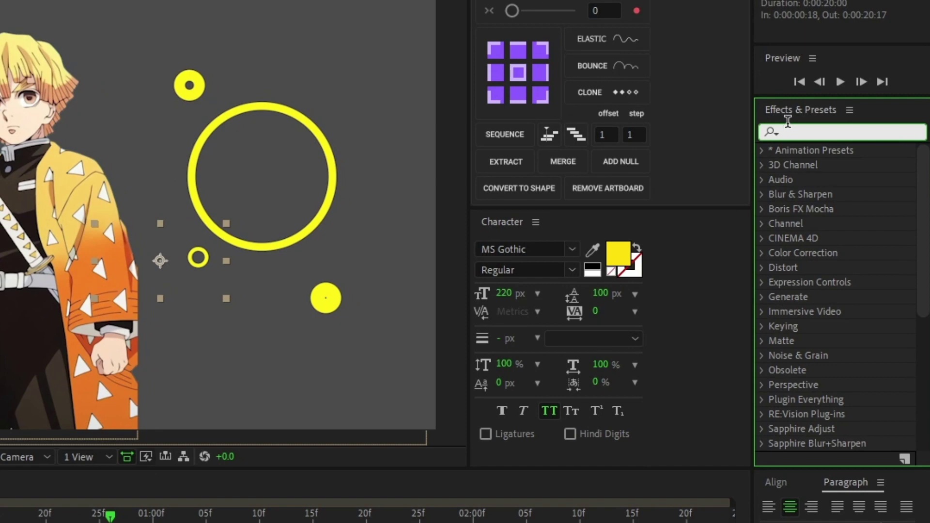
pyautogui.write('f')
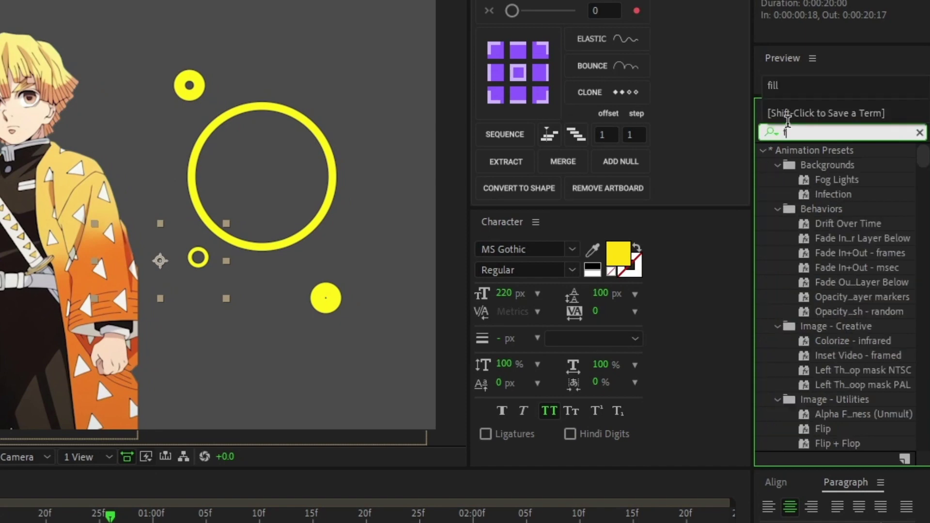
pyautogui.write('il')
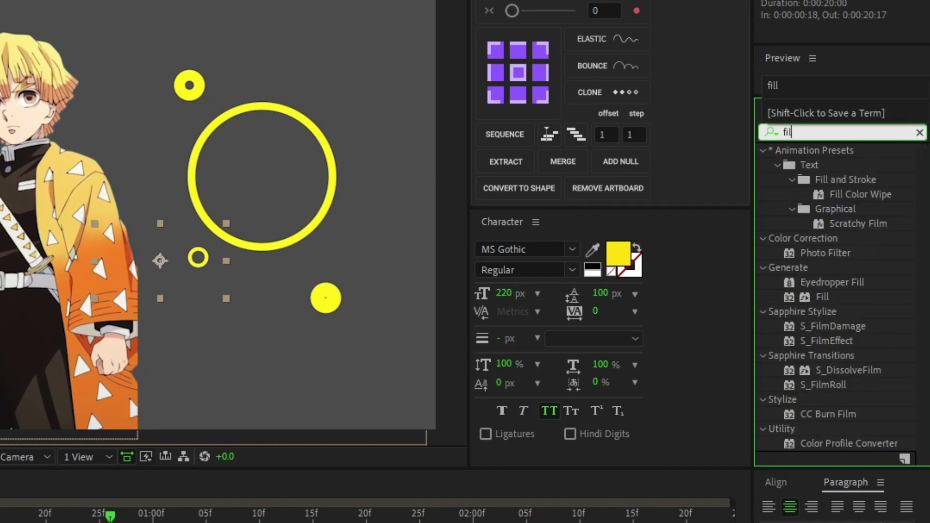
pyautogui.write('l')
pyautogui.moveTo(837, 245); pyautogui.dragTo(467, 463)
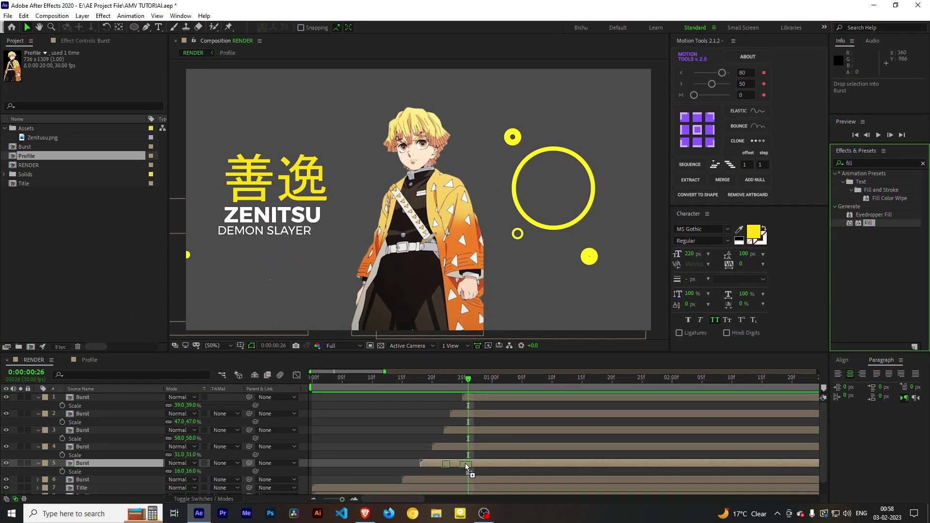
pyautogui.moveTo(466, 465); pyautogui.dragTo(466, 464)
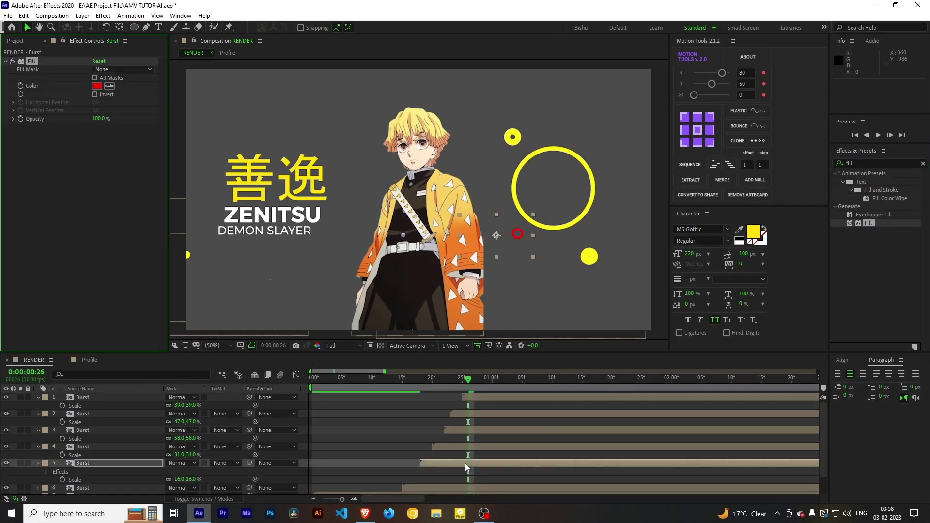
pyautogui.click(97, 86)
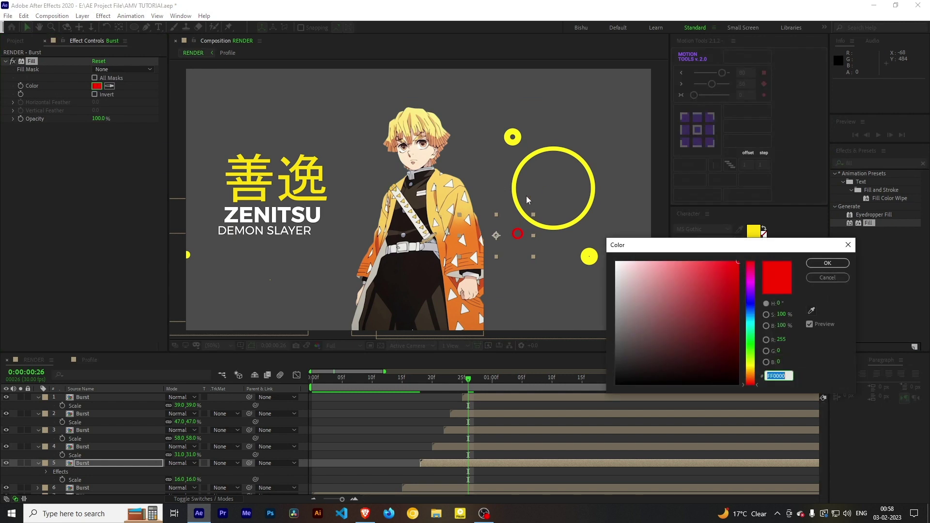
pyautogui.moveTo(710, 270); pyautogui.dragTo(654, 266)
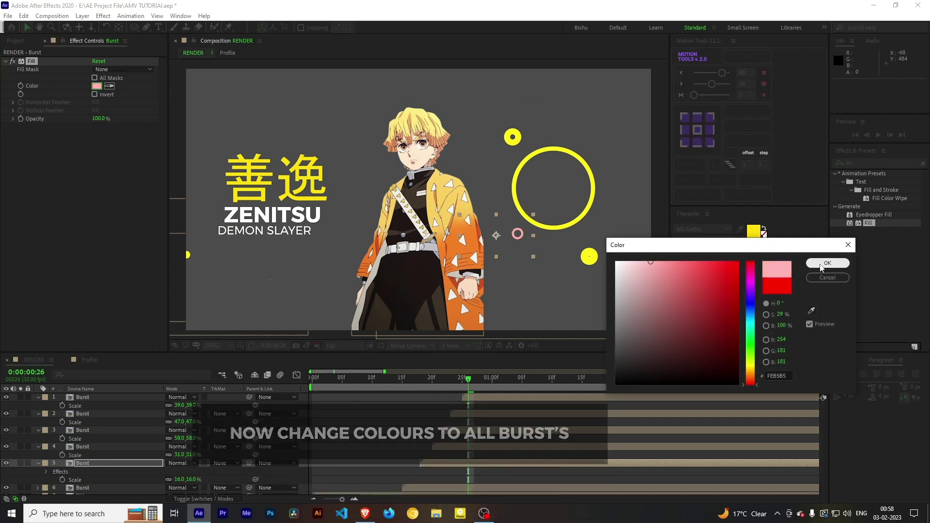
pyautogui.click(815, 263)
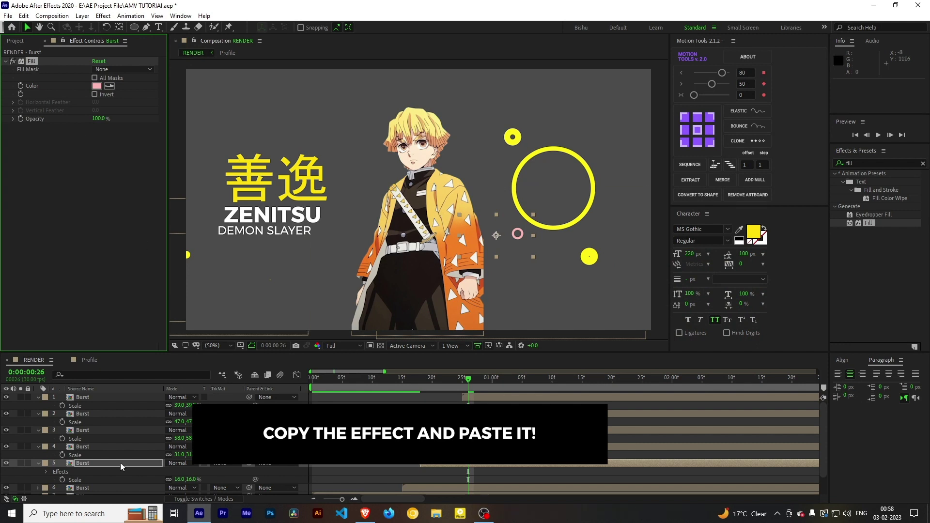
# - Paste the pink Fill onto Burst layers 1–4 and give layer 4 a new fill colour
pyautogui.click(86, 447)
pyautogui.keyDown('shift'); pyautogui.click(83, 399); pyautogui.keyUp('shift')
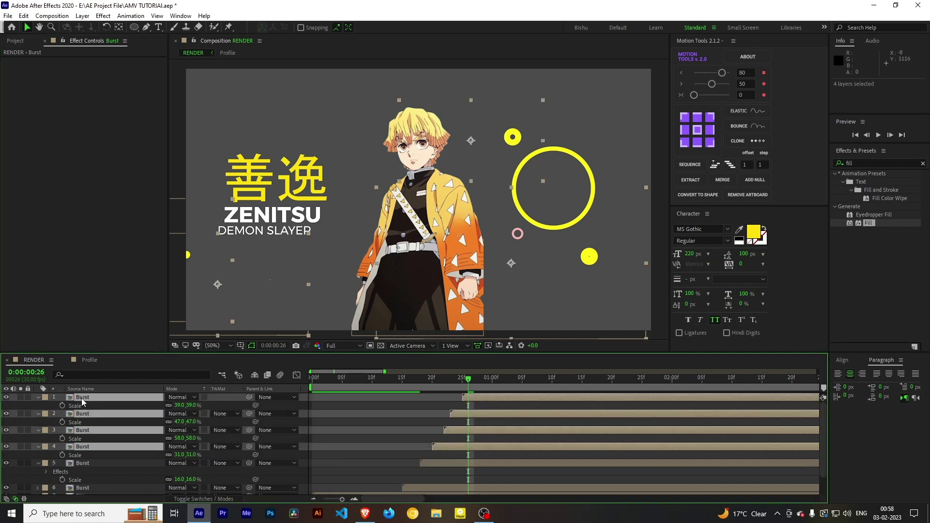
pyautogui.hotkey('ctrl', 'alt', 'shift', 'e')
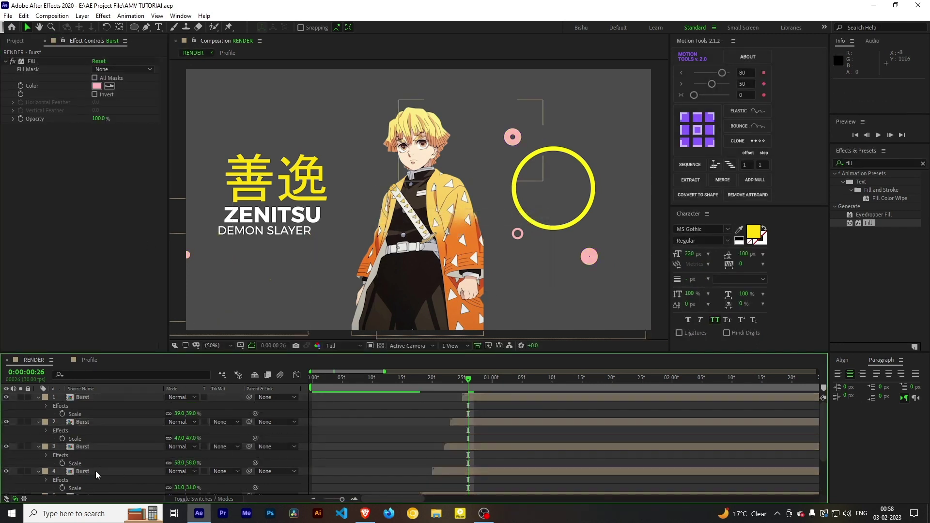
pyautogui.click(95, 471)
pyautogui.click(97, 87)
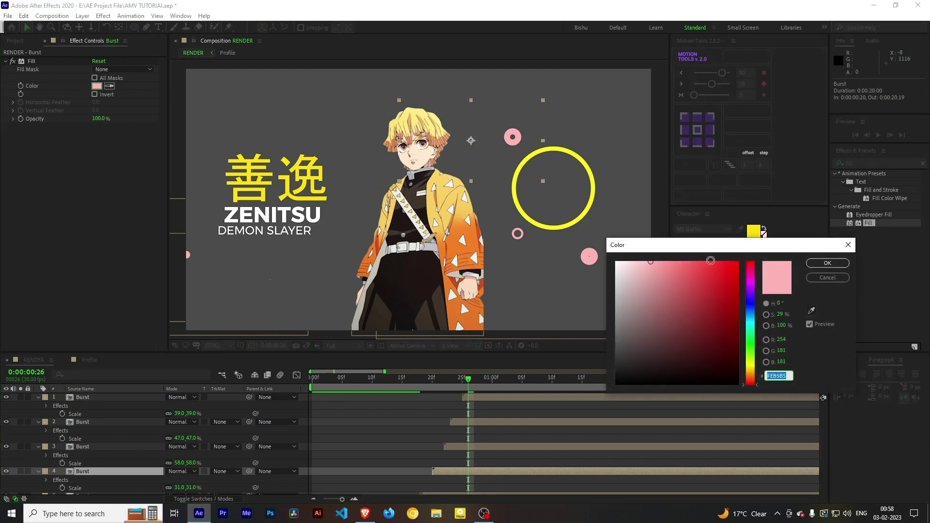
pyautogui.click(711, 261)
pyautogui.click(828, 263)
# - Recolour the fills of Burst layers 3, 2 and 1, giving layer 1 blue 2D5EFF, then preview
pyautogui.click(83, 446)
pyautogui.click(97, 86)
pyautogui.click(827, 263)
pyautogui.click(82, 422)
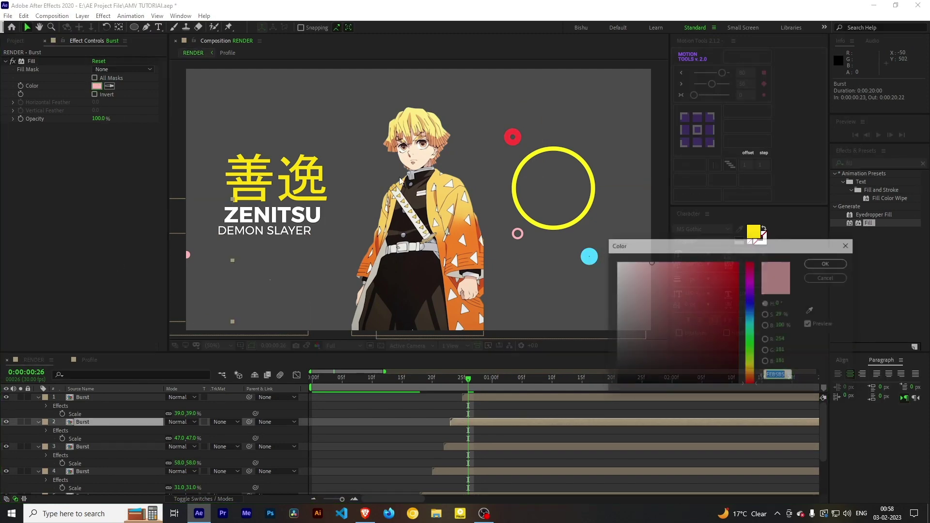
pyautogui.moveTo(751, 369); pyautogui.dragTo(750, 376)
pyautogui.click(828, 263)
pyautogui.click(82, 398)
pyautogui.click(97, 87)
pyautogui.click(717, 262)
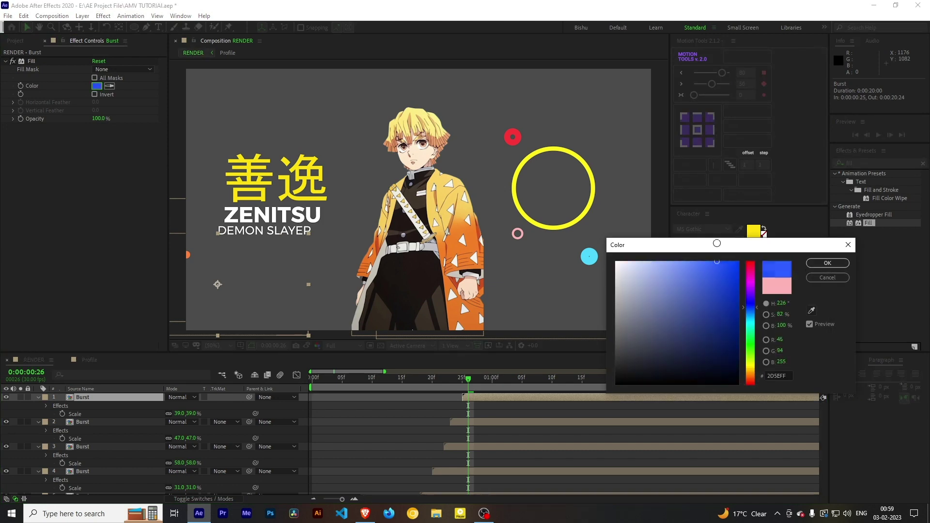
pyautogui.click(828, 263)
pyautogui.press('space')
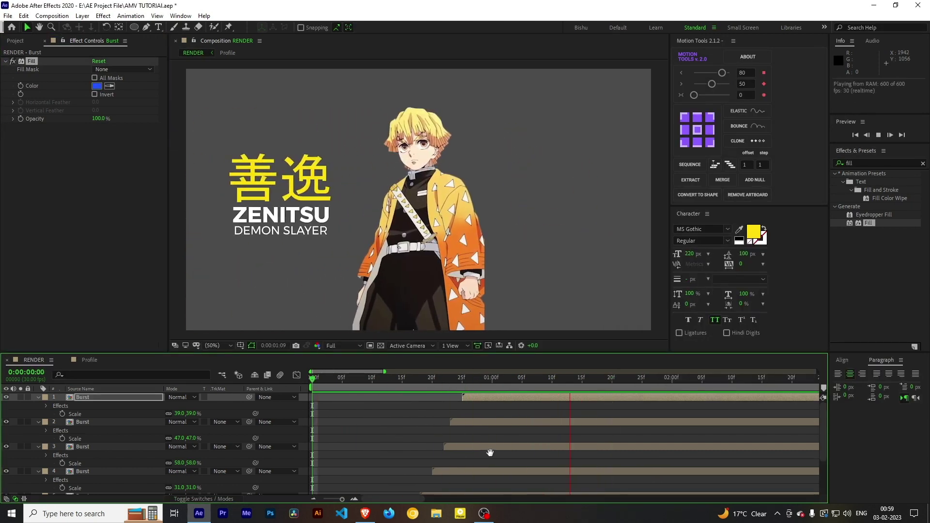
# - Collapse the layer properties, select all six Burst layers and pre-compose them as Burst
pyautogui.hotkey('ctrl', 'a')
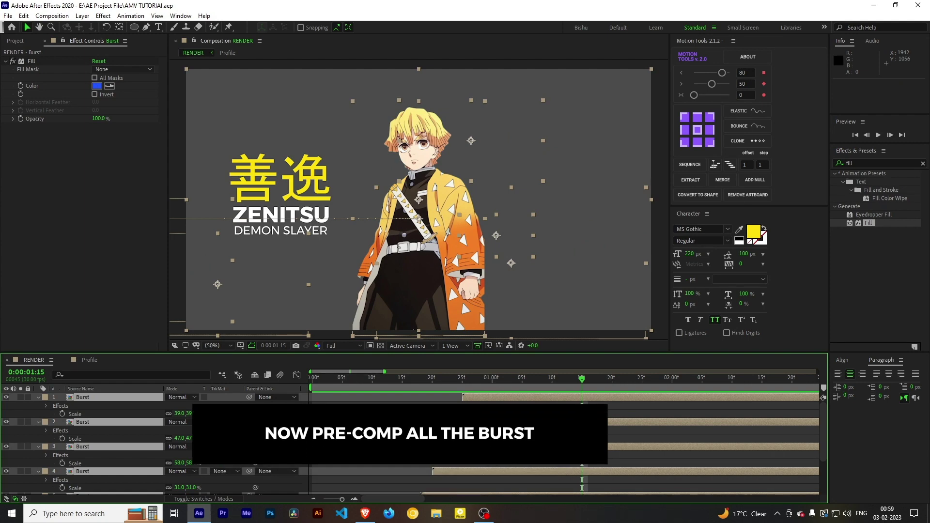
pyautogui.press('u')
pyautogui.click(427, 463)
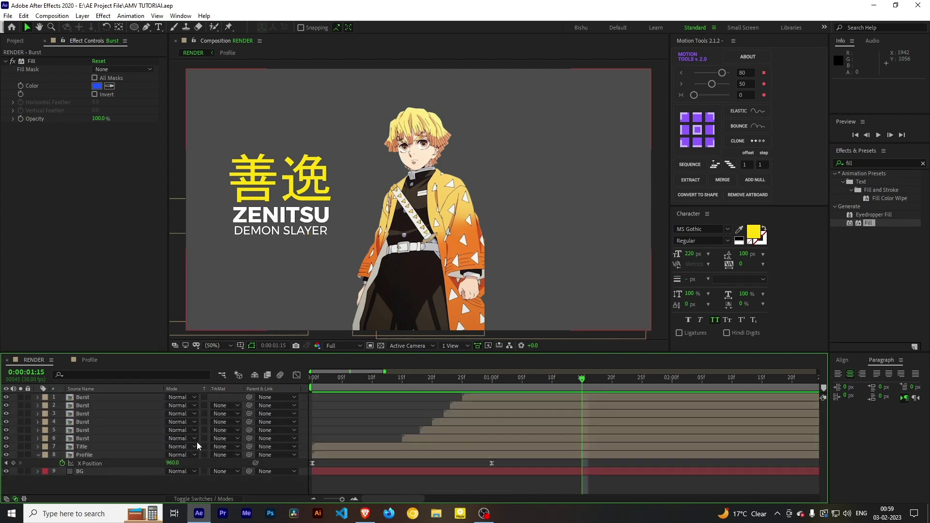
pyautogui.click(83, 439)
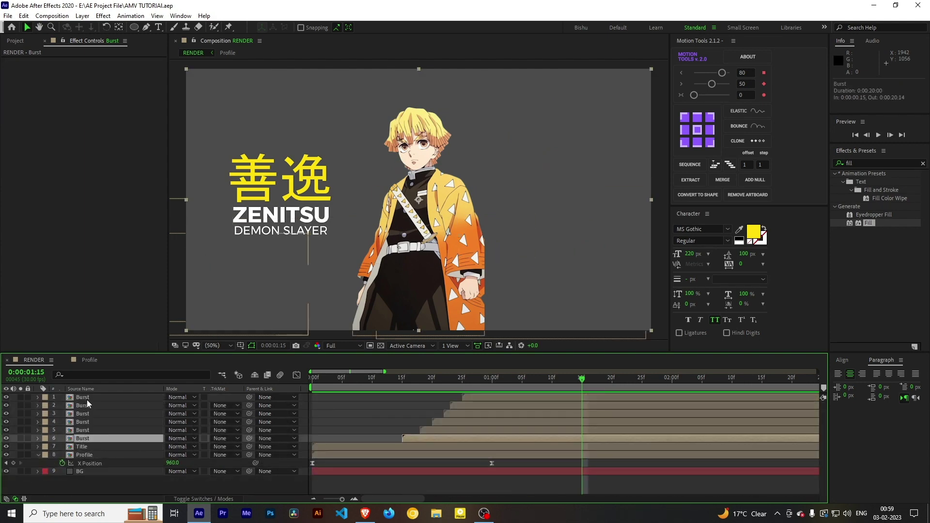
pyautogui.keyDown('shift'); pyautogui.click(86, 399); pyautogui.keyUp('shift')
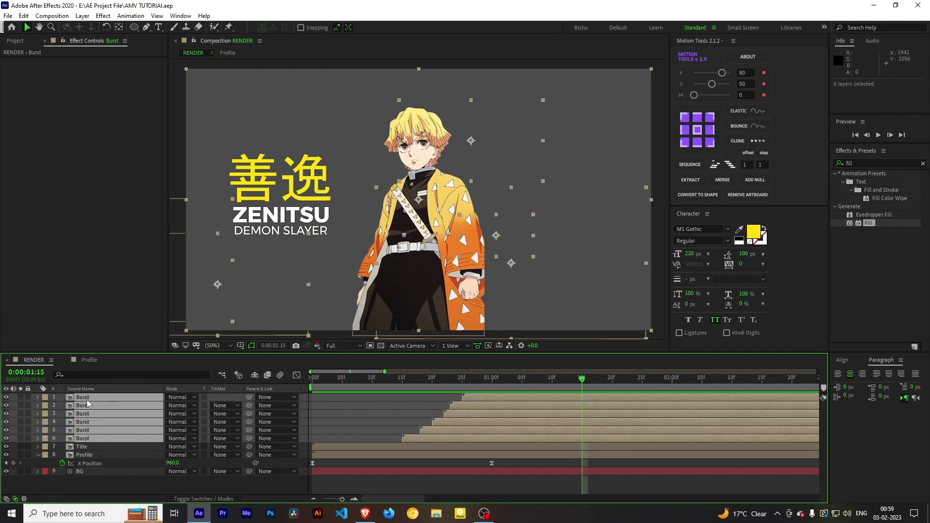
pyautogui.rightClick(494, 426)
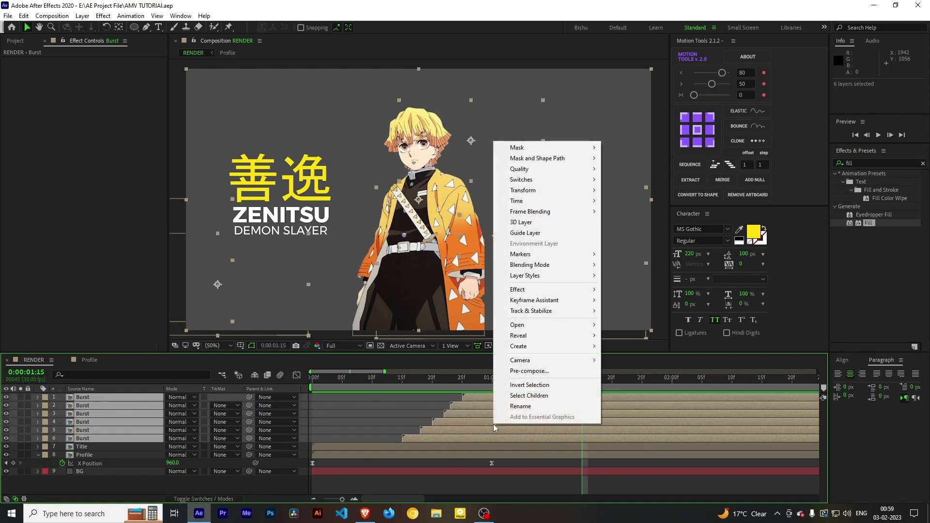
pyautogui.click(516, 372)
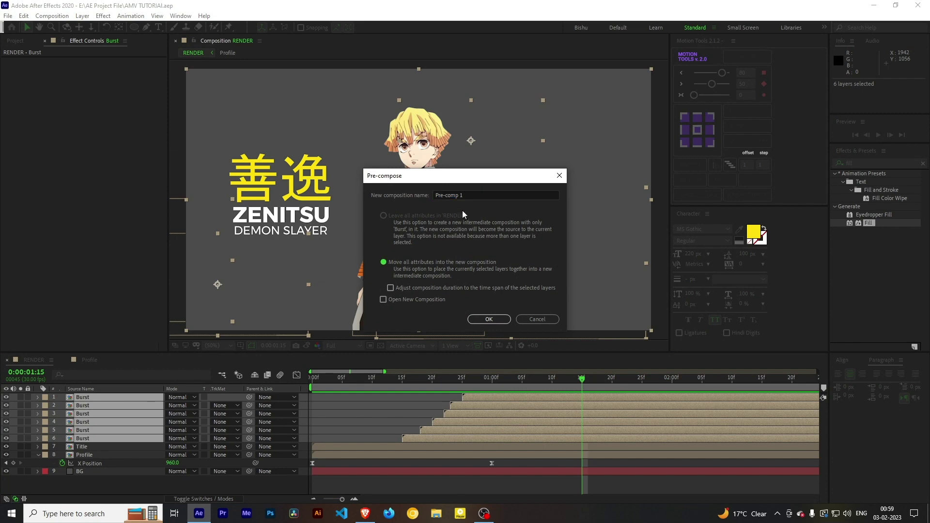
pyautogui.click(461, 195)
pyautogui.press('BackSpace')
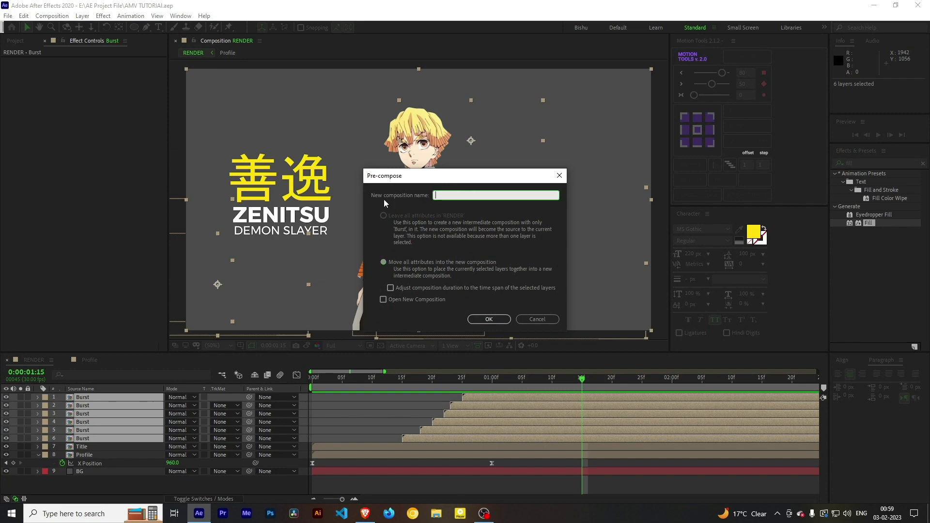
pyautogui.write('Burst')
pyautogui.press('Return')
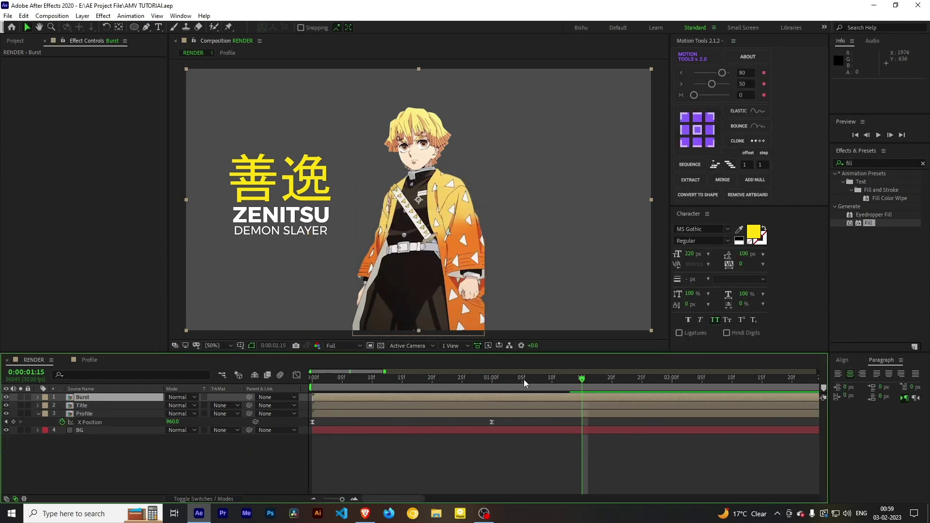
# - Preview the animation from the start of the timeline
pyautogui.press('Home')
pyautogui.press('space')
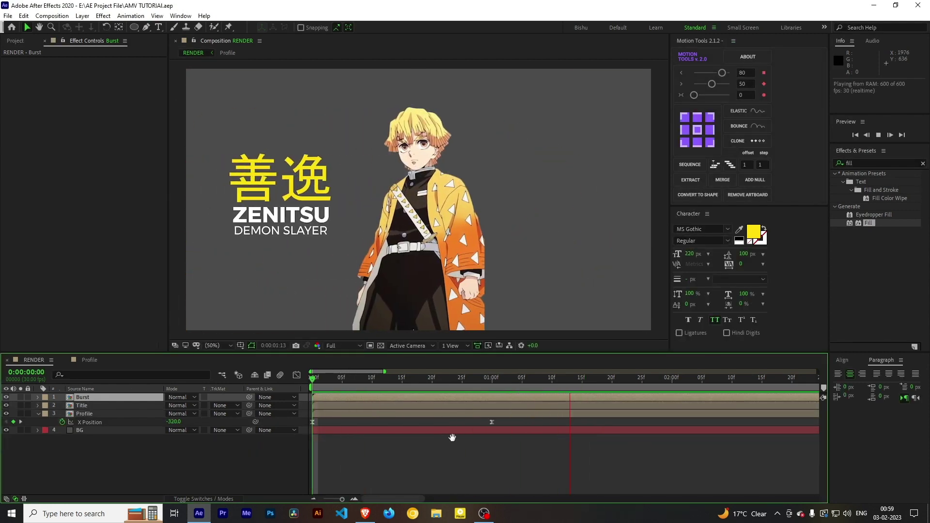
pyautogui.click(396, 379)
# - Apply the Drop Shadow effect to the Profile layer
pyautogui.moveTo(396, 394); pyautogui.dragTo(528, 393)
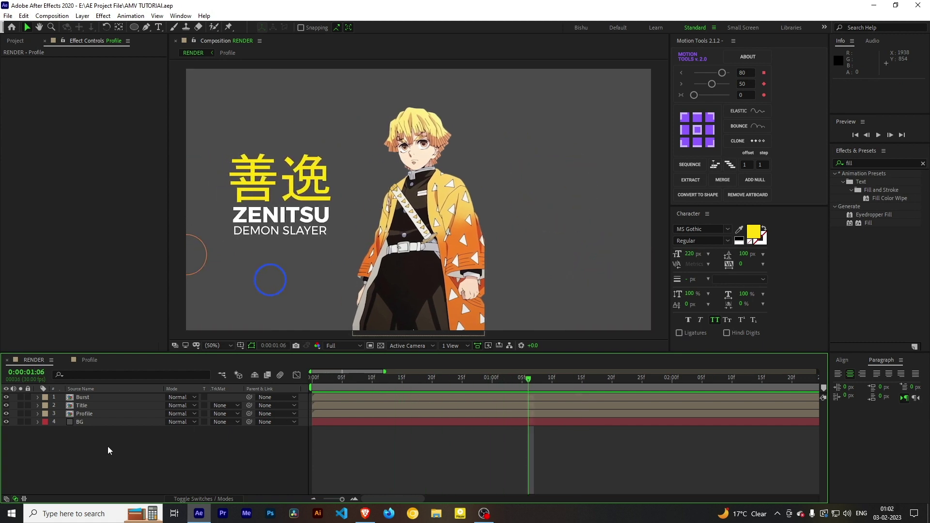
pyautogui.click(90, 414)
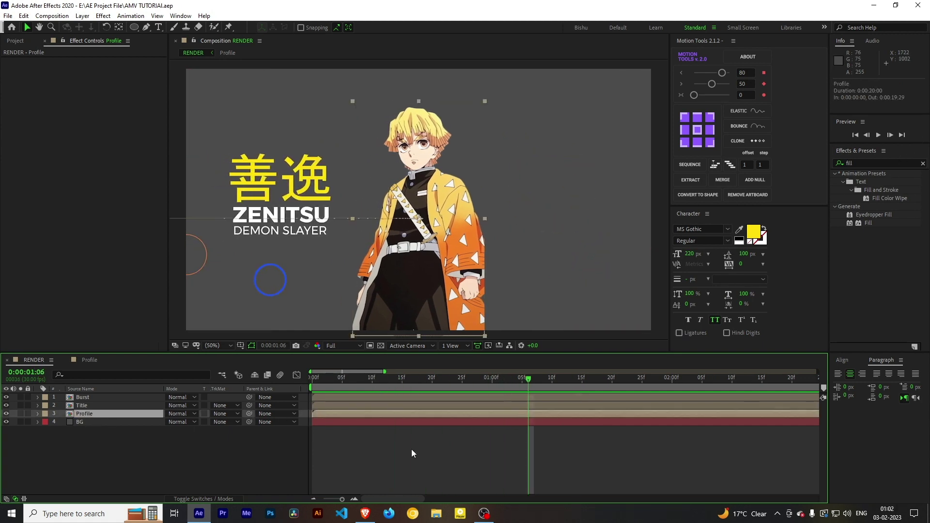
pyautogui.click(306, 446)
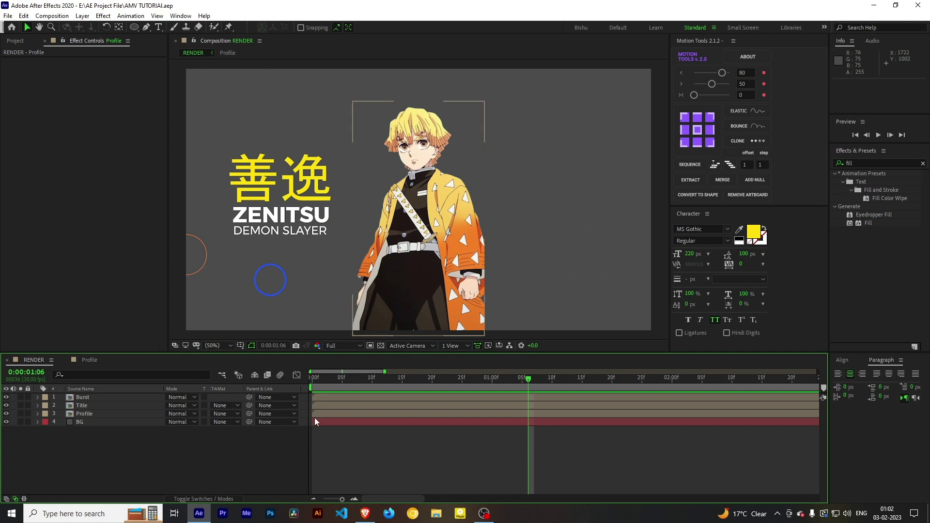
pyautogui.click(89, 414)
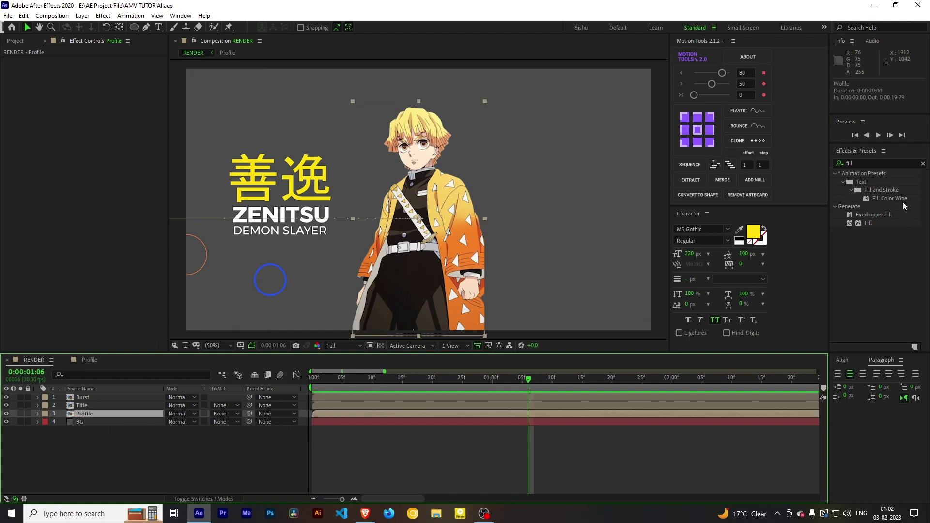
pyautogui.click(871, 165)
pyautogui.click(871, 163)
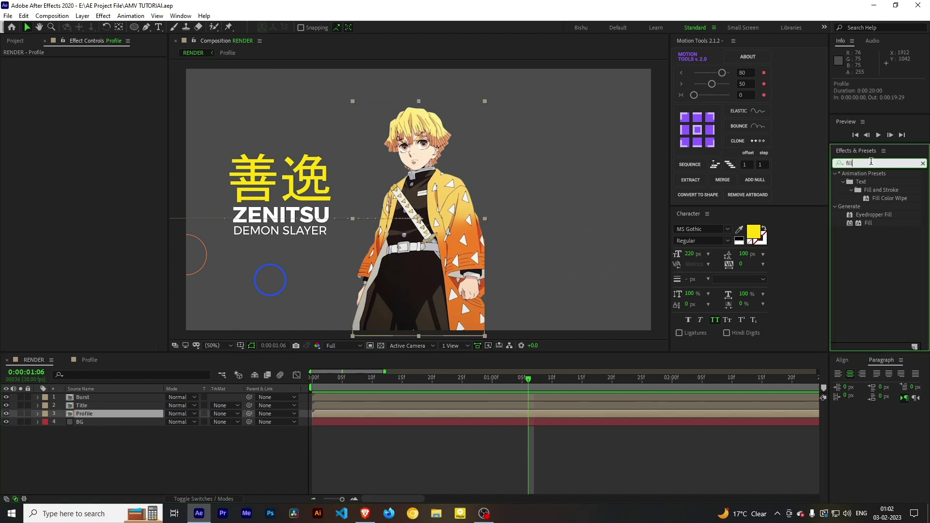
pyautogui.write('dr')
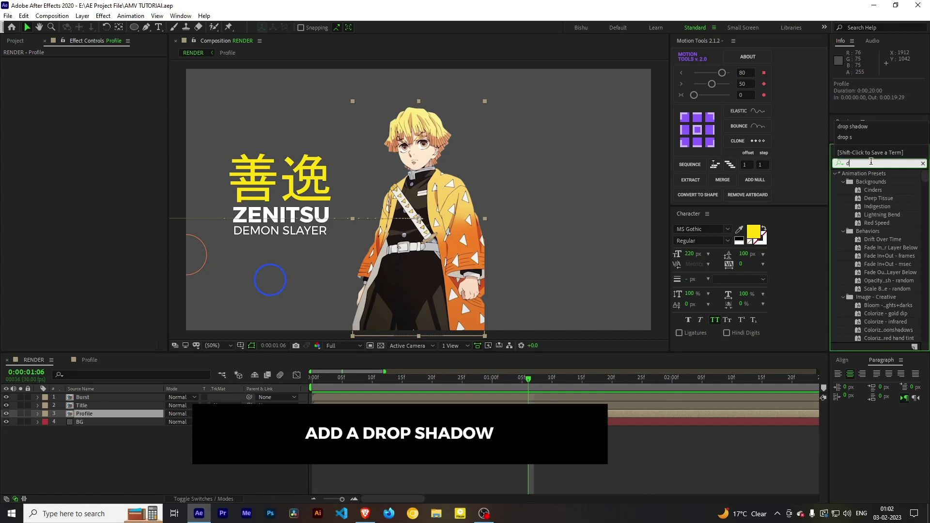
pyautogui.write('op shadow')
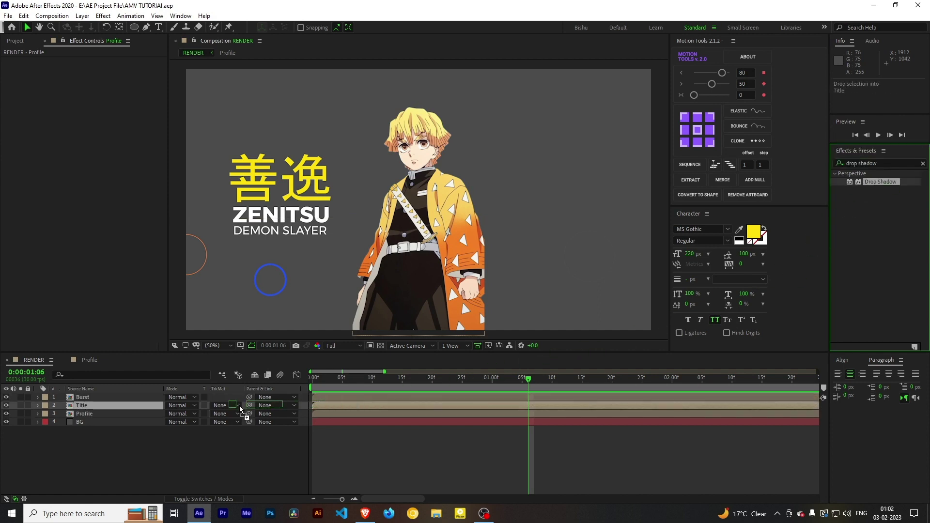
pyautogui.moveTo(864, 183); pyautogui.dragTo(110, 413)
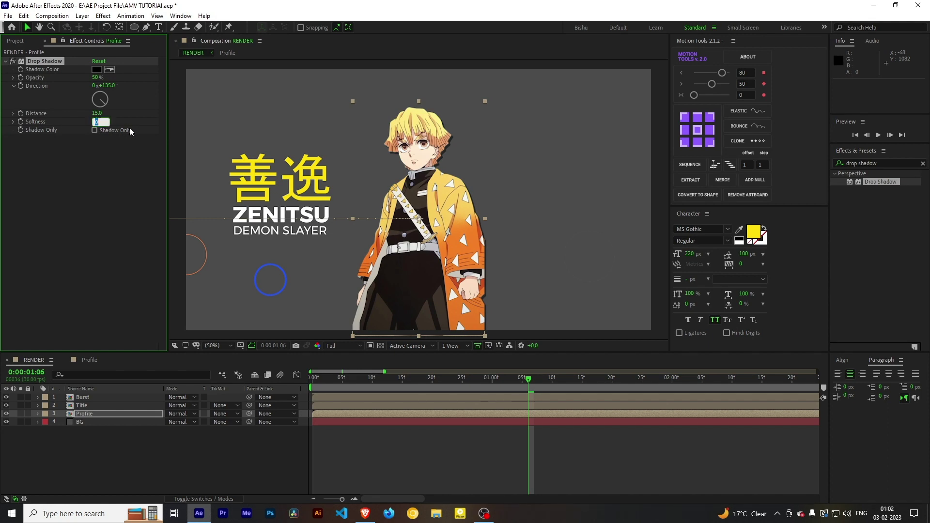
# - Set the drop shadow to softness 25, opacity 25% and distance 10
pyautogui.write('25.')
pyautogui.click(95, 78)
pyautogui.write('0')
pyautogui.press('Return')
pyautogui.hotkey('ctrl', 'z')
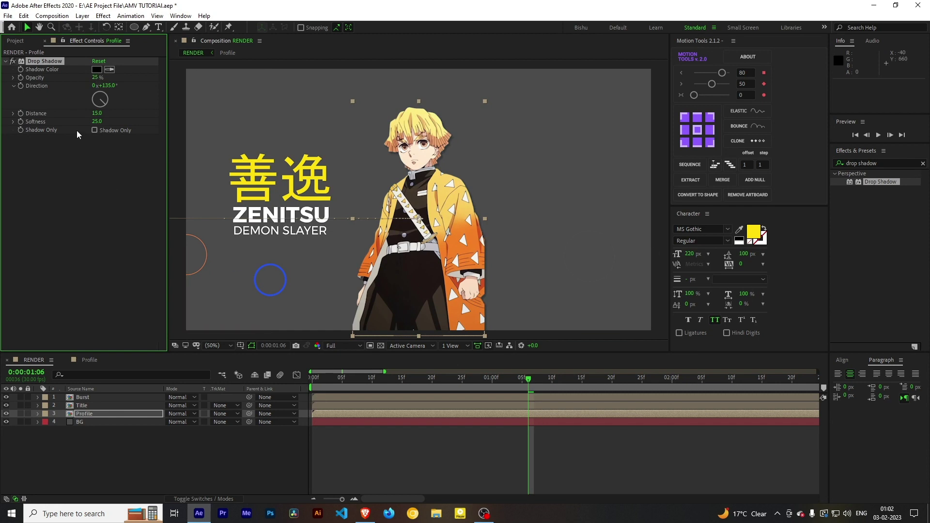
pyautogui.click(99, 114)
pyautogui.write('00')
pyautogui.press('Return')
# - Preview the animation from the start to check the shadow on Zenitsu
pyautogui.click(483, 457)
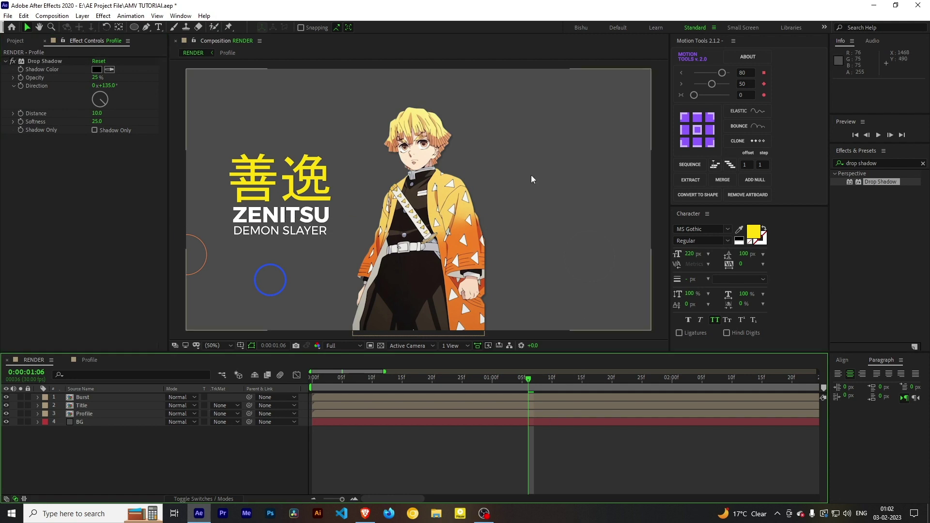
pyautogui.click(10, 62)
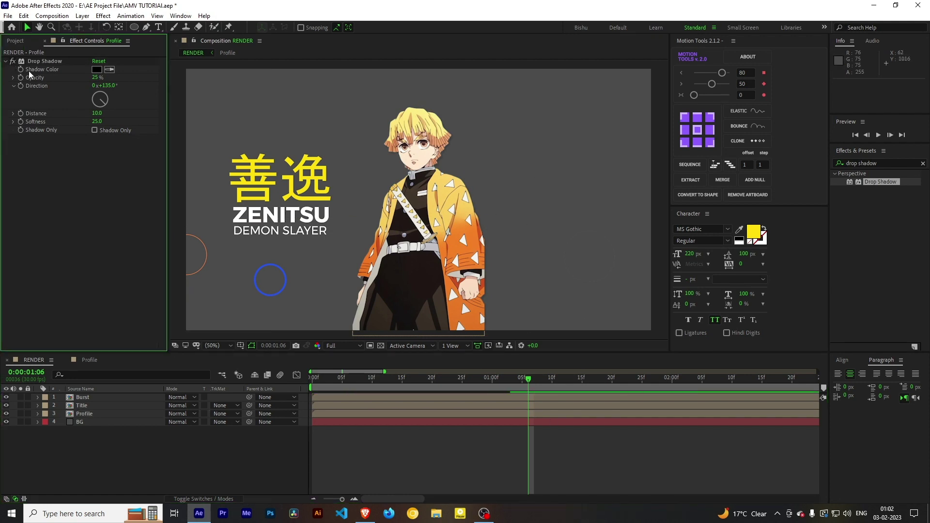
pyautogui.moveTo(526, 377); pyautogui.dragTo(311, 380)
pyautogui.press('space')
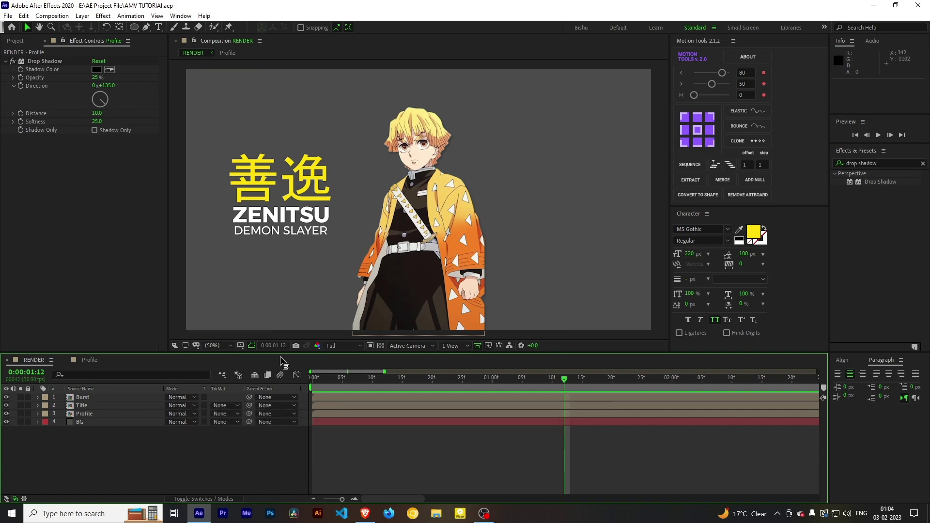
pyautogui.click(94, 416)
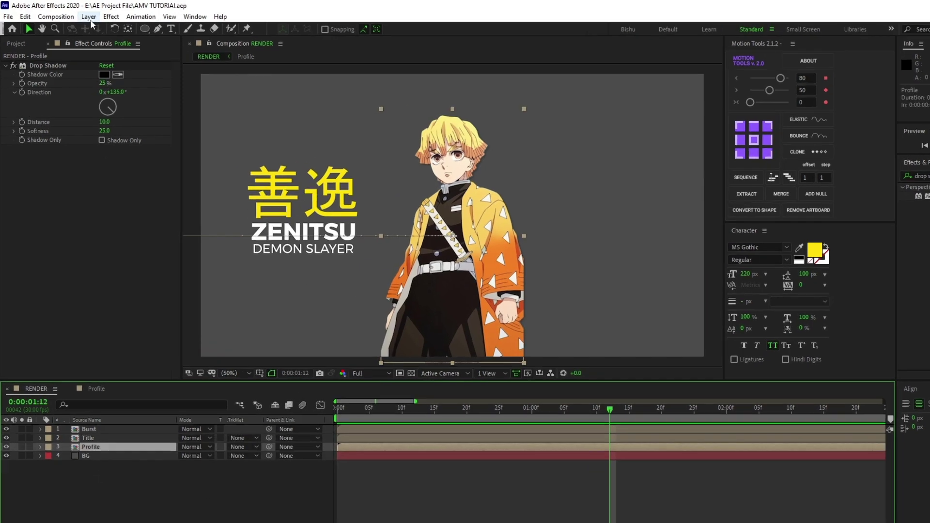
pyautogui.click(90, 18)
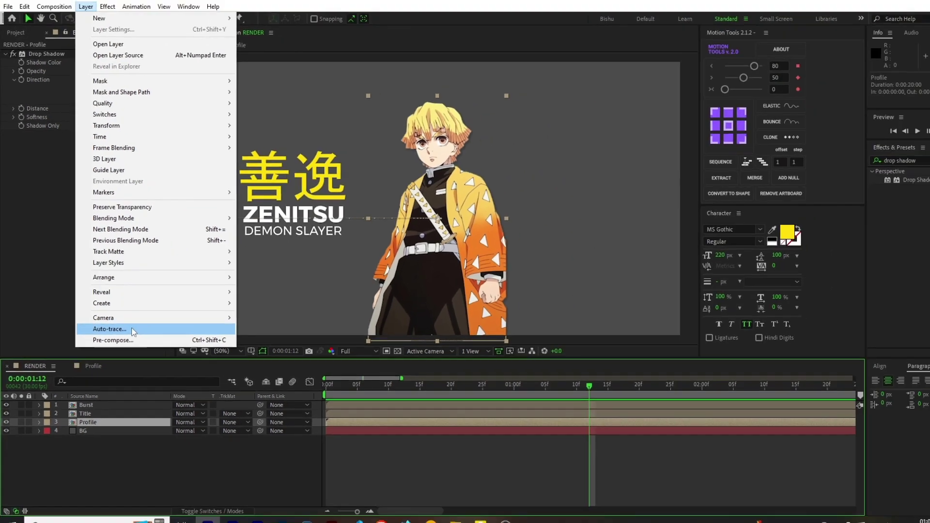
# - Auto-trace the Profile layer with default settings to mask Zenitsu's outline, then preview
pyautogui.click(132, 331)
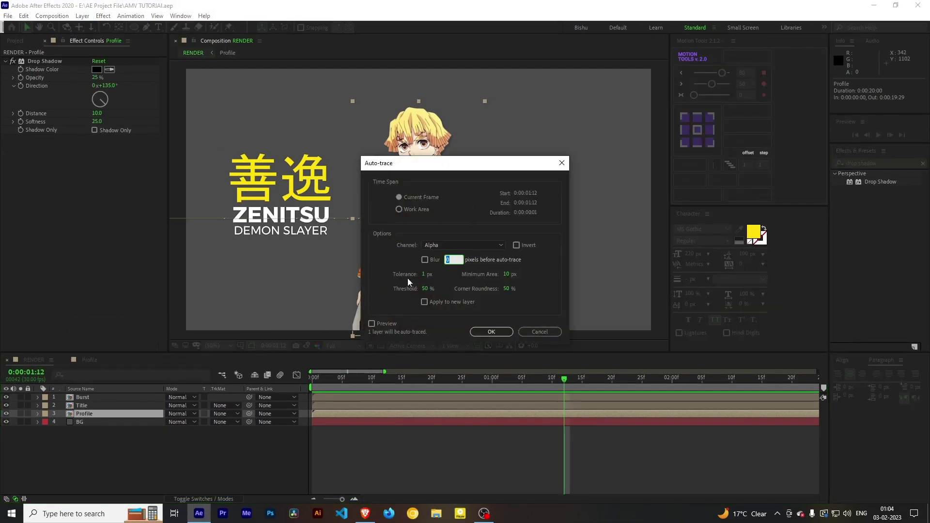
pyautogui.click(490, 332)
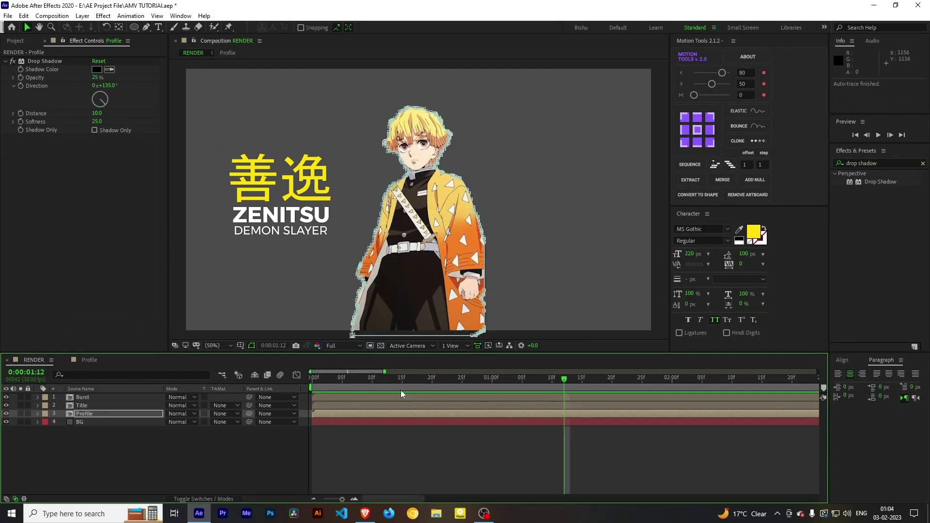
pyautogui.click(344, 385)
pyautogui.press('space')
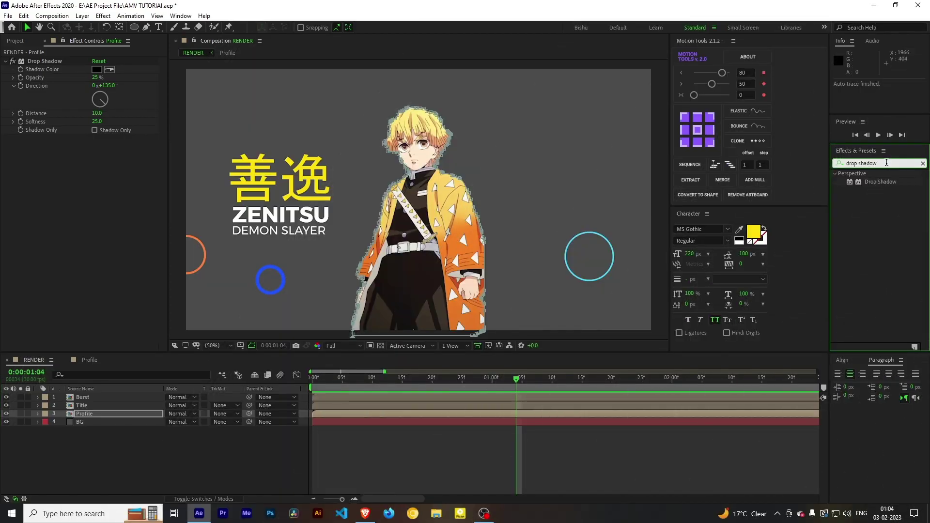
# - Apply the Saber effect to the Profile layer and set its Core Type to Layer Masks
pyautogui.hotkey('ctrl', 'a')
pyautogui.press('BackSpace')
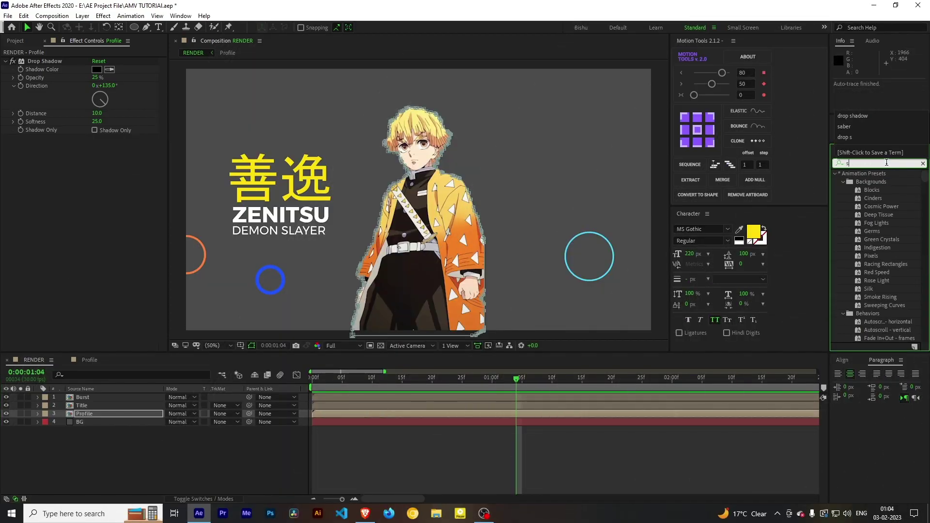
pyautogui.write('saber')
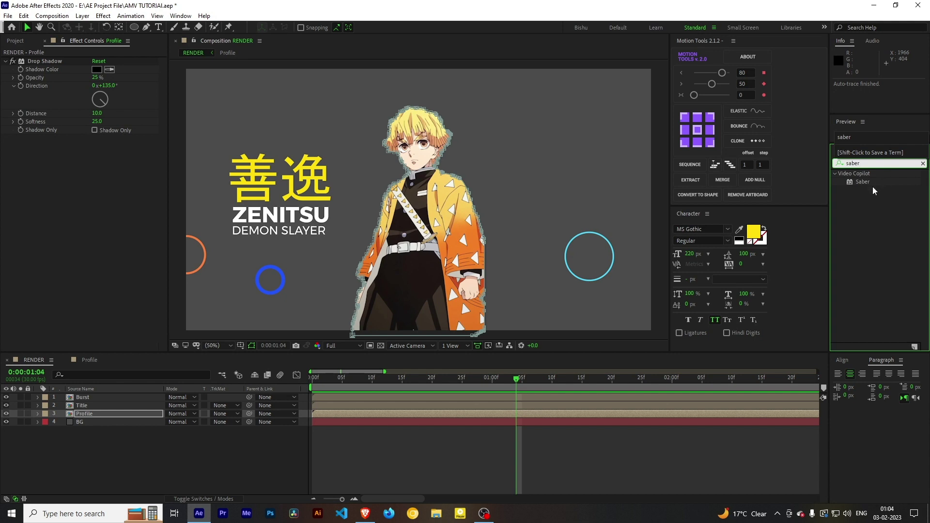
pyautogui.moveTo(862, 181); pyautogui.dragTo(557, 414)
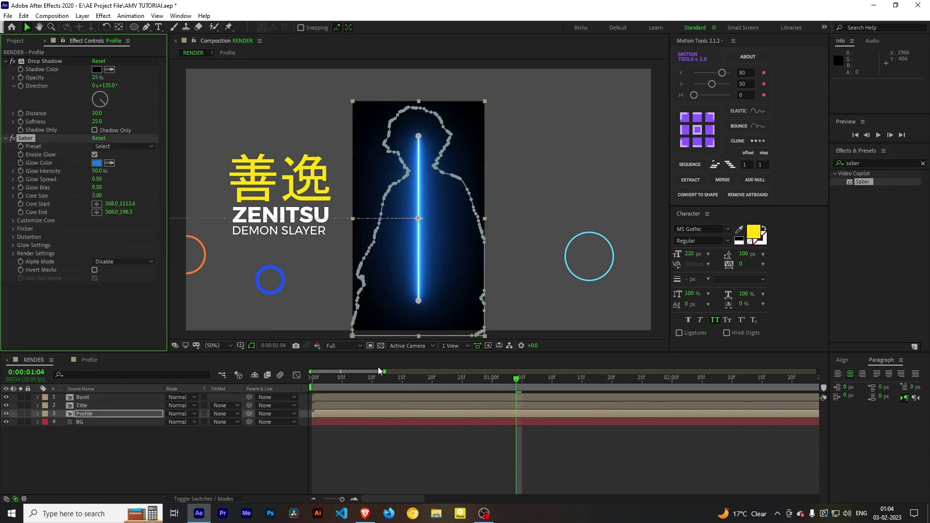
pyautogui.click(16, 222)
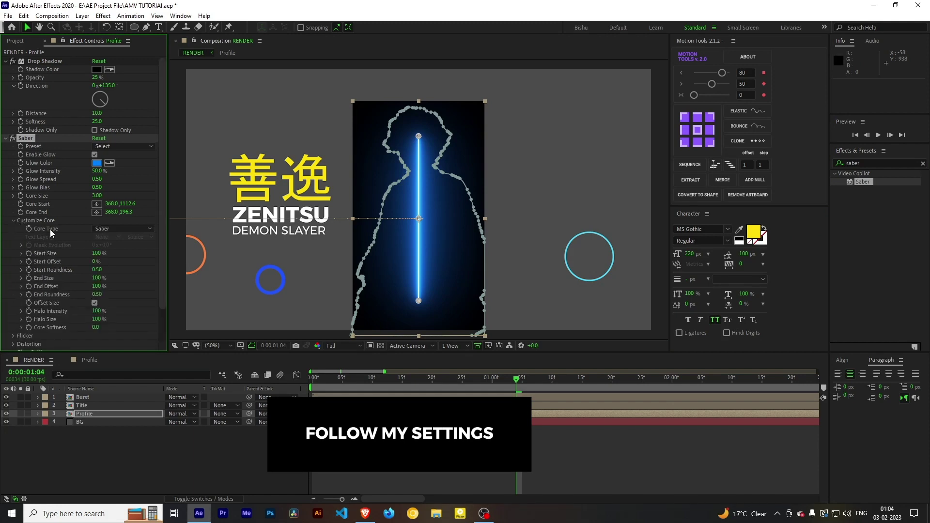
pyautogui.click(124, 229)
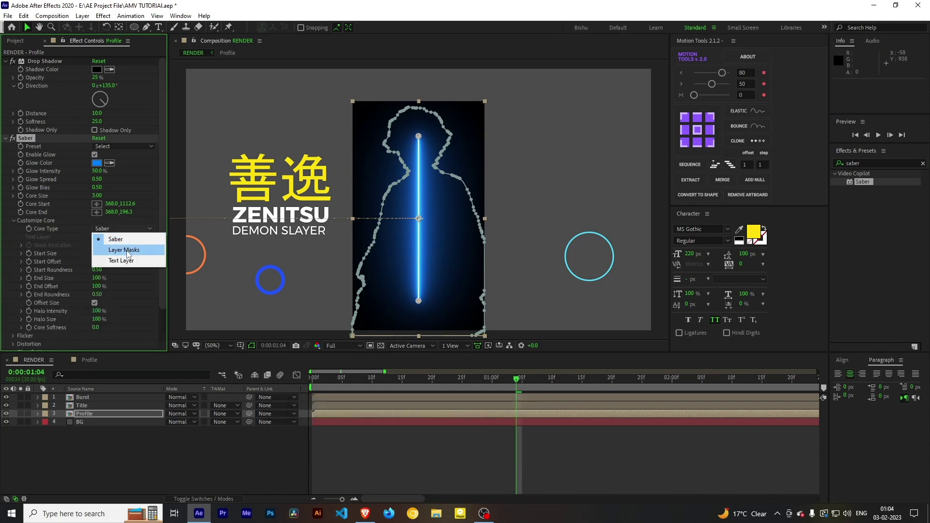
pyautogui.click(128, 251)
# - Set Saber's Composite Settings to Add and its Alpha Mode to Enable Masks
pyautogui.scroll(-2, 21, 244)
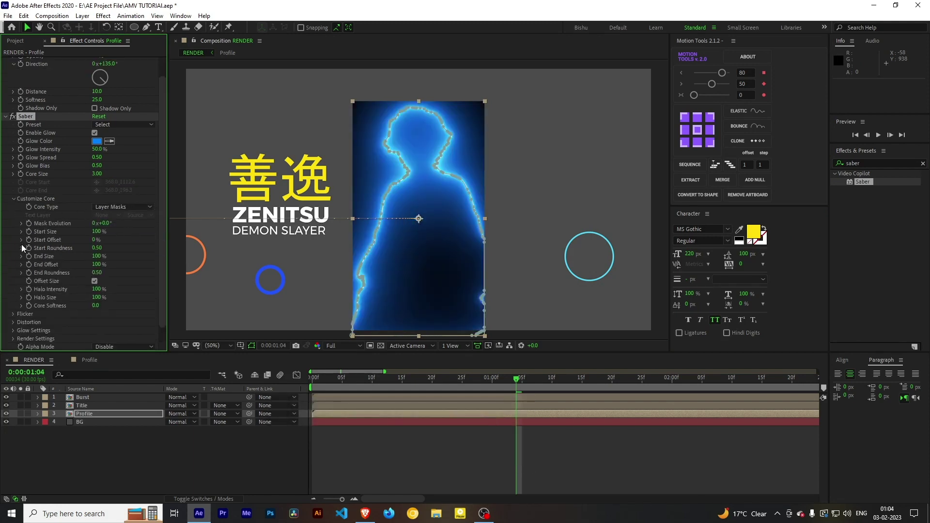
pyautogui.click(15, 322)
pyautogui.scroll(-3, 62, 316)
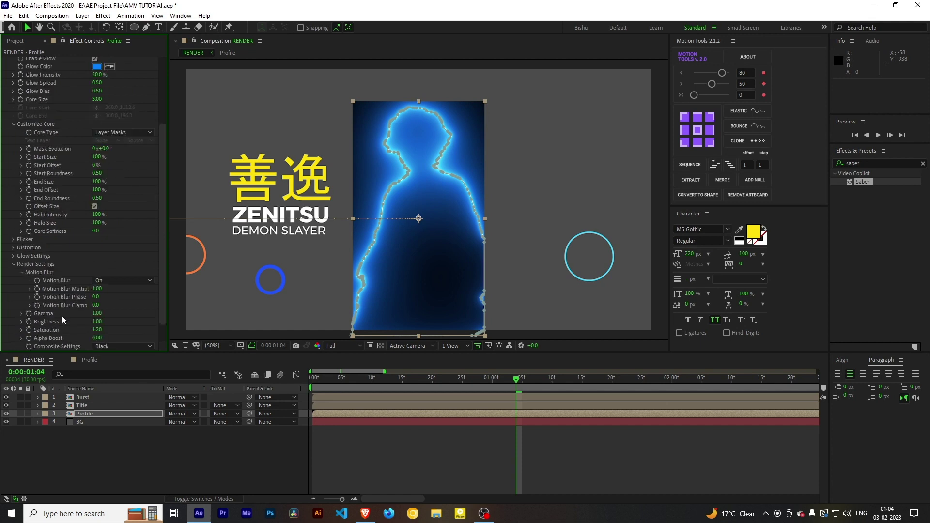
pyautogui.scroll(-1, 66, 292)
pyautogui.click(104, 322)
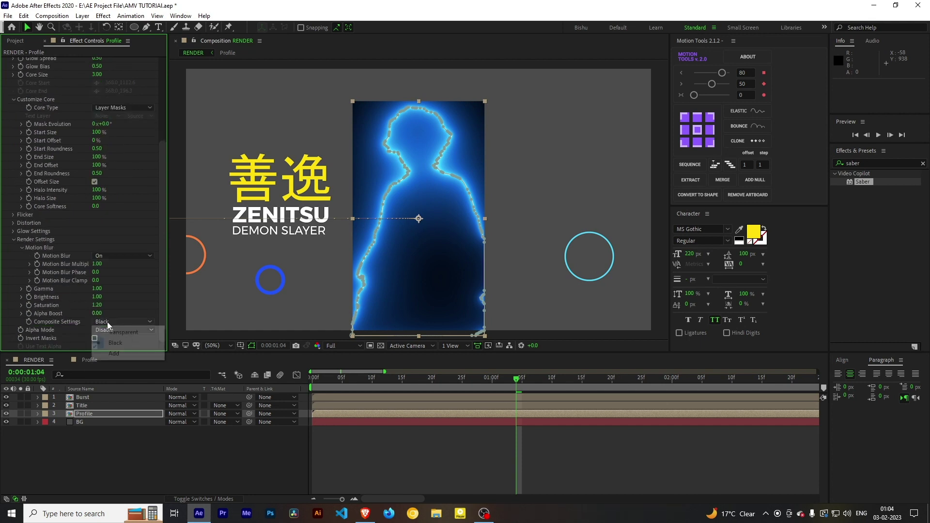
pyautogui.click(114, 353)
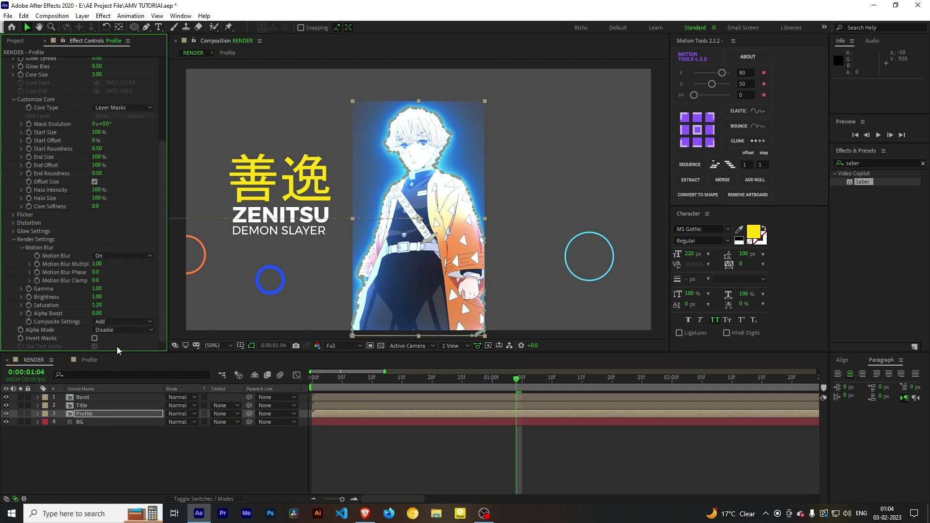
pyautogui.click(118, 330)
pyautogui.click(120, 341)
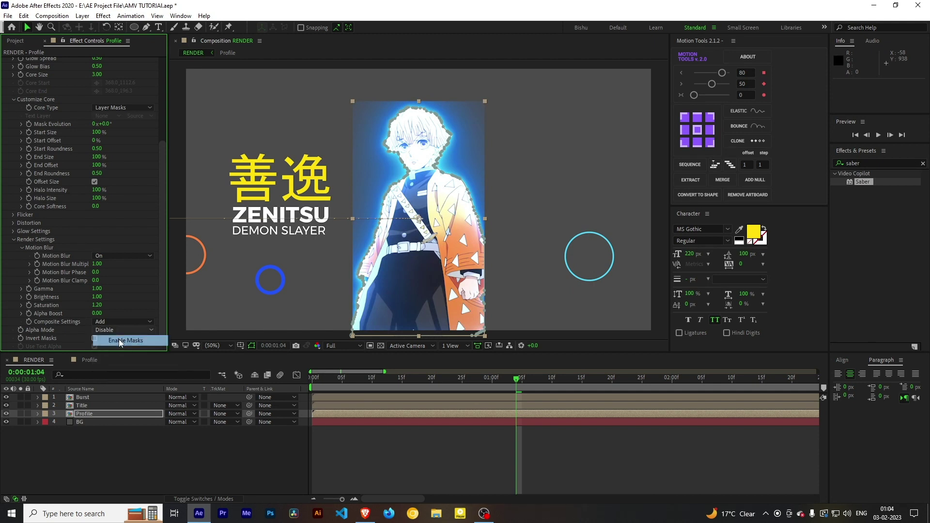
pyautogui.scroll(3, 136, 175)
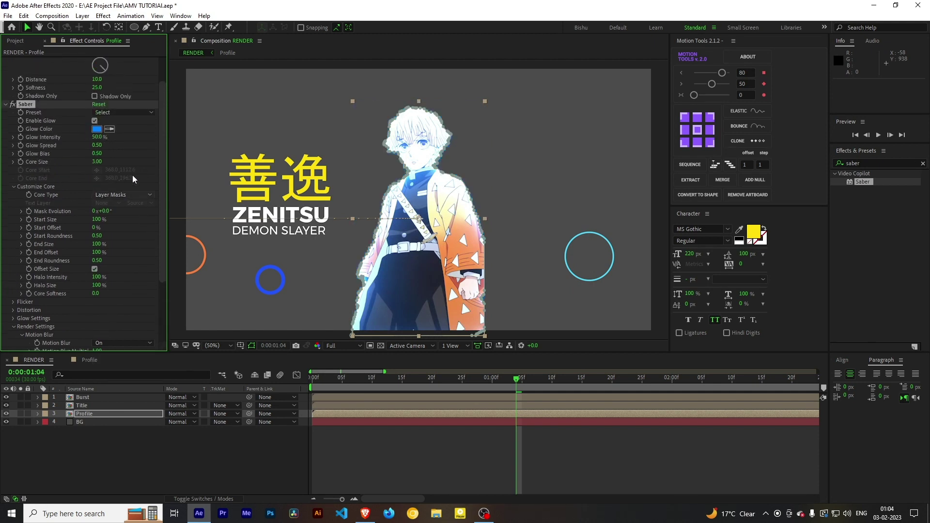
pyautogui.scroll(1, 130, 132)
pyautogui.click(131, 147)
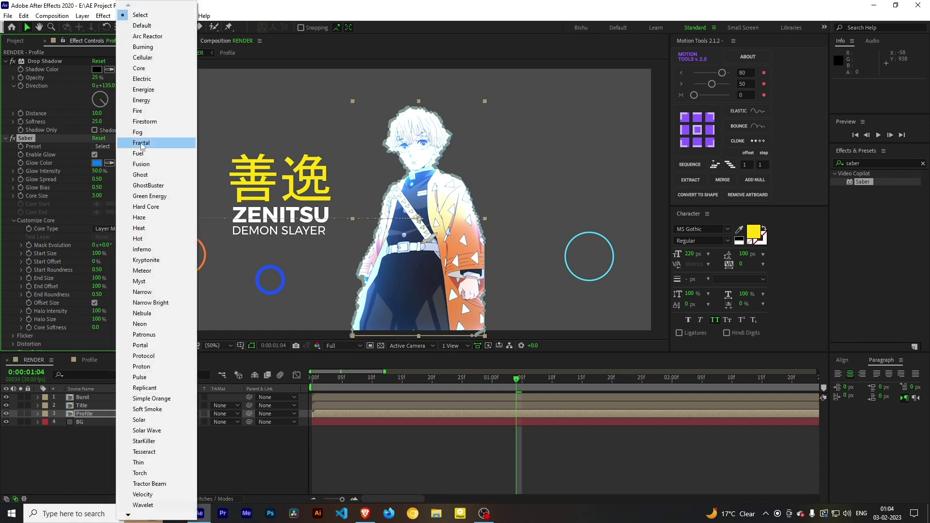
# - Switch the Saber preset to Energize and set Core Size to 2.90 at frame 0:00:00:26
pyautogui.click(159, 90)
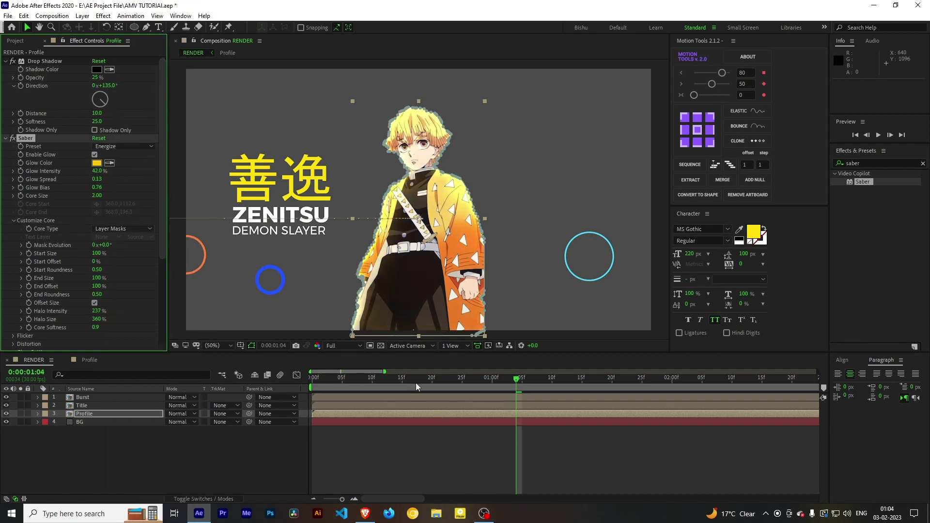
pyautogui.click(451, 382)
pyautogui.moveTo(456, 386); pyautogui.dragTo(467, 386)
pyautogui.click(496, 446)
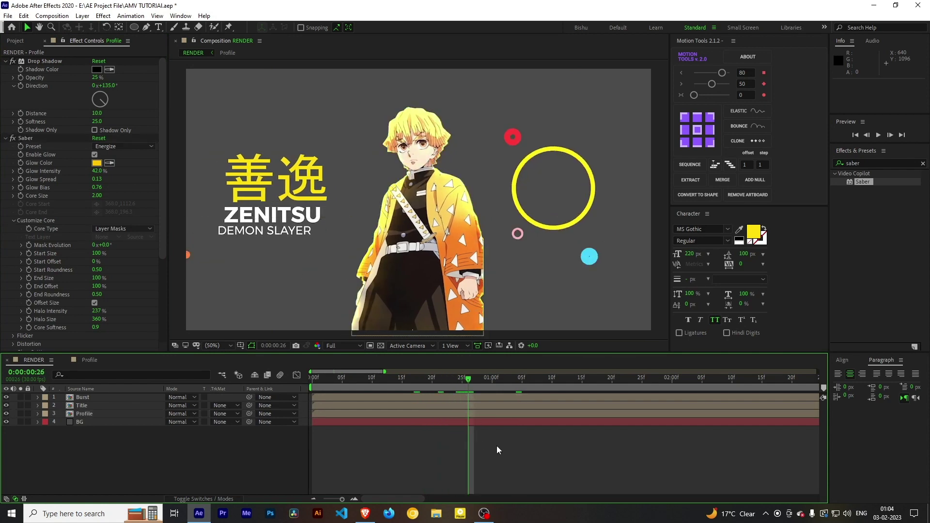
pyautogui.click(79, 416)
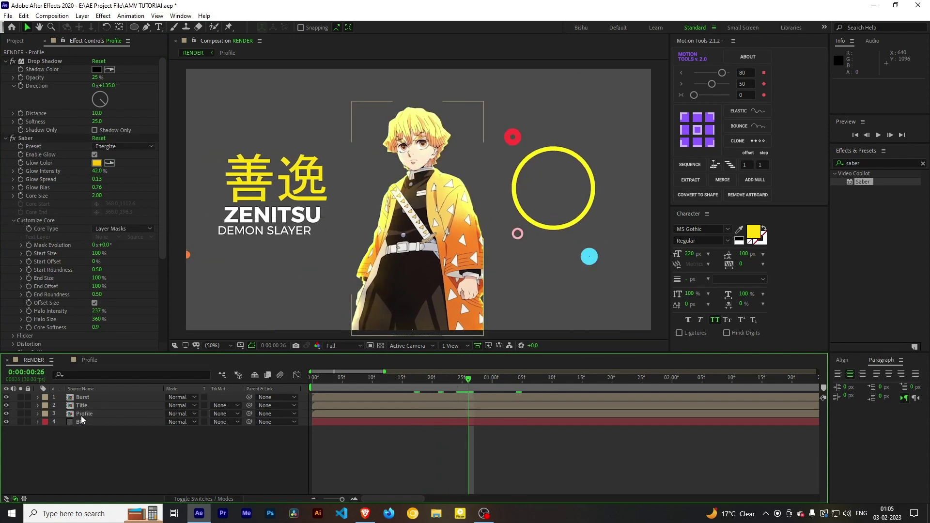
pyautogui.click(82, 414)
pyautogui.click(94, 442)
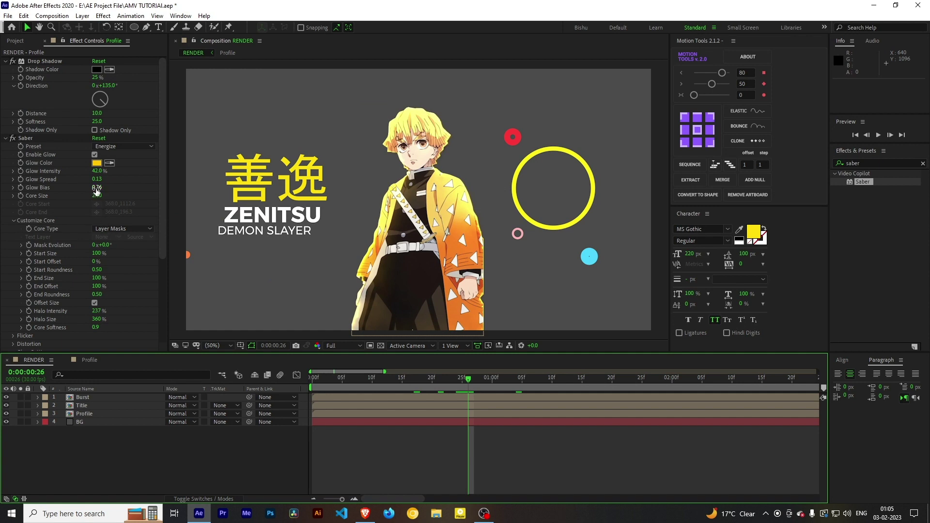
pyautogui.moveTo(98, 197); pyautogui.dragTo(107, 199)
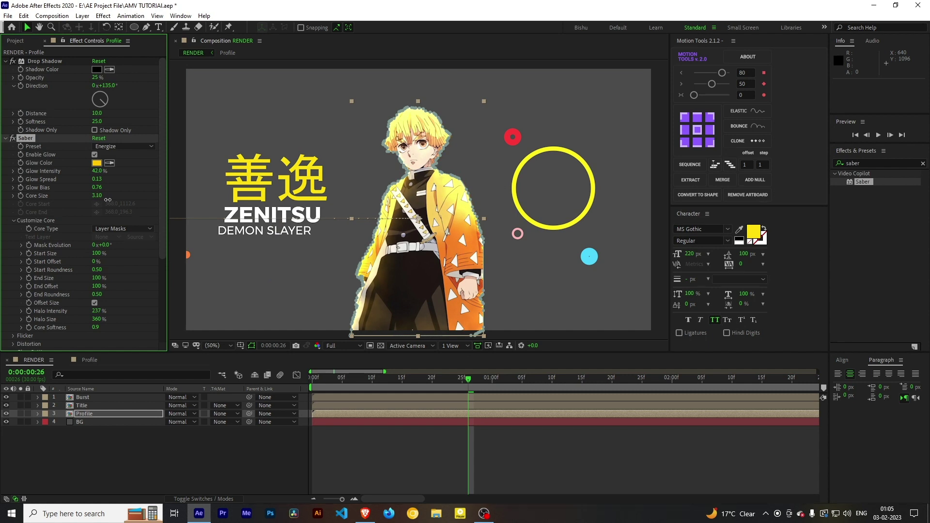
pyautogui.click(236, 452)
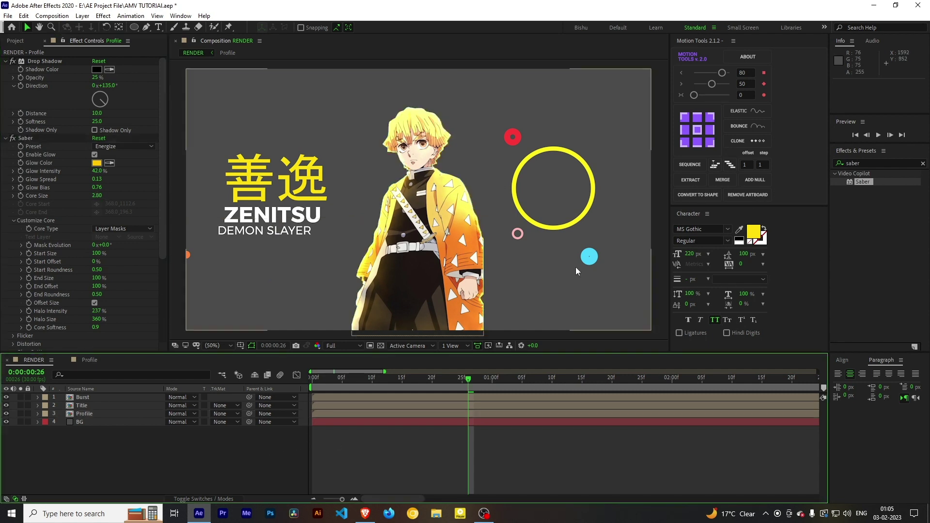
# - Apply Curves to the Profile layer and bow its RGB curve down to darken the character
pyautogui.click(98, 415)
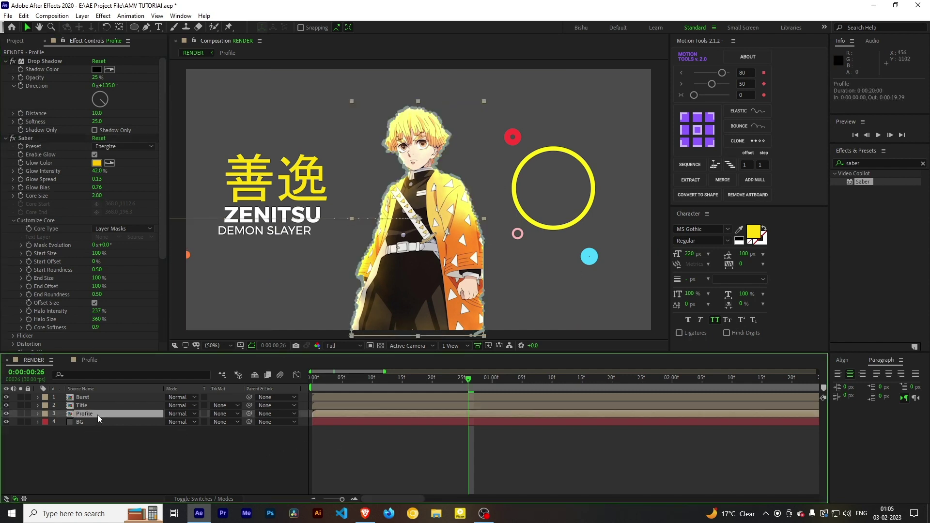
pyautogui.doubleClick(873, 163)
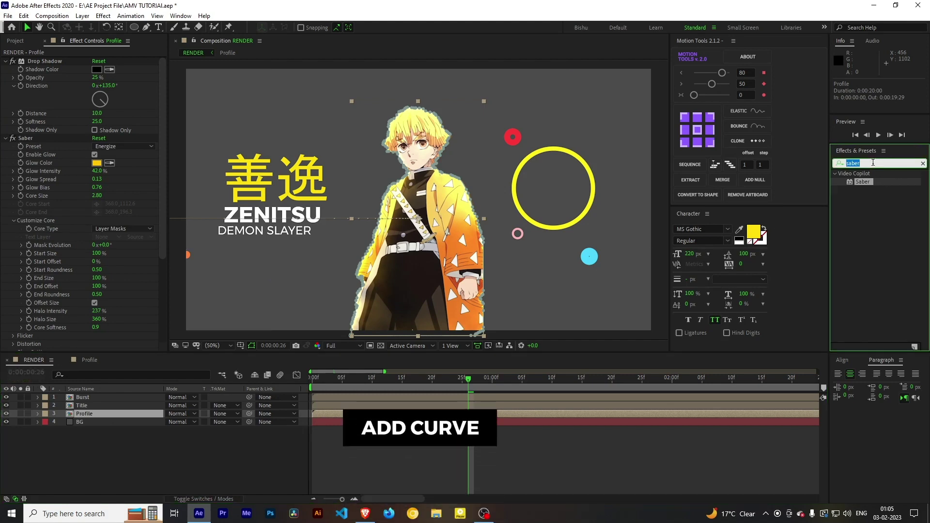
pyautogui.write('curve')
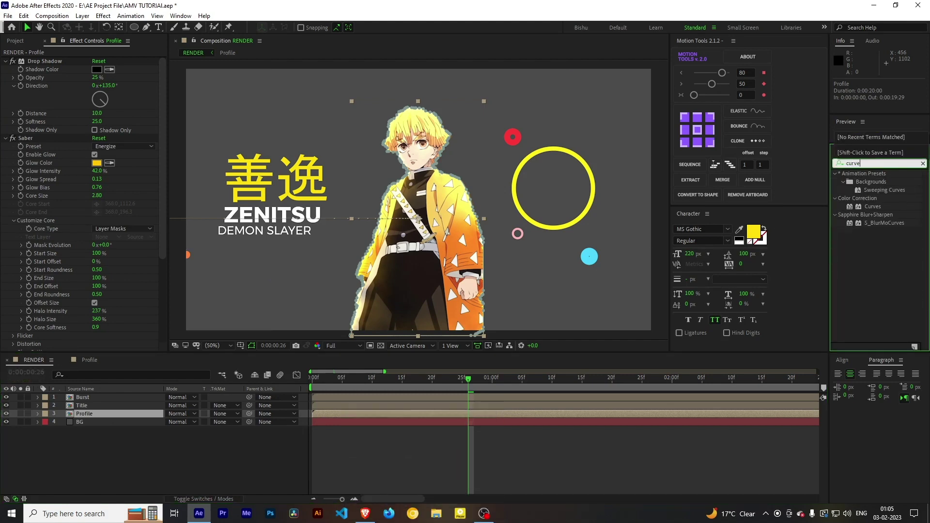
pyautogui.moveTo(874, 207); pyautogui.dragTo(502, 415)
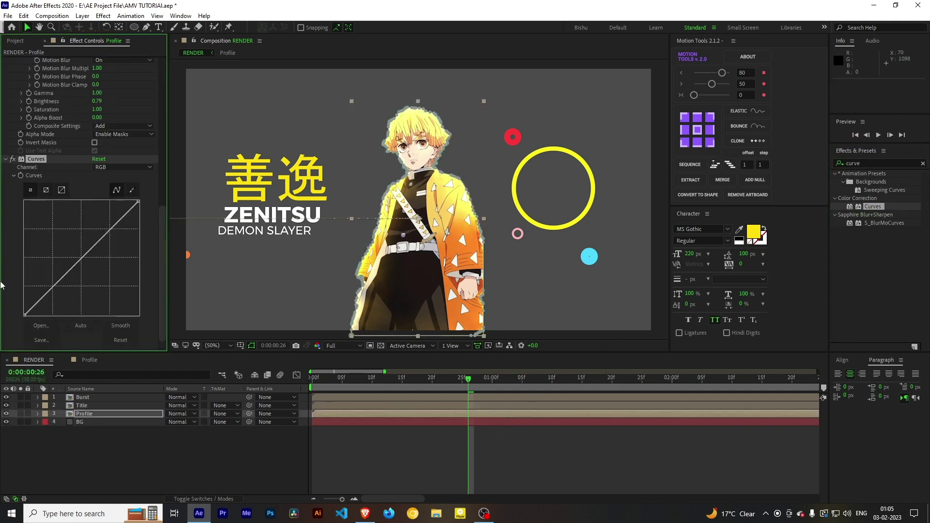
pyautogui.moveTo(55, 284); pyautogui.dragTo(60, 287)
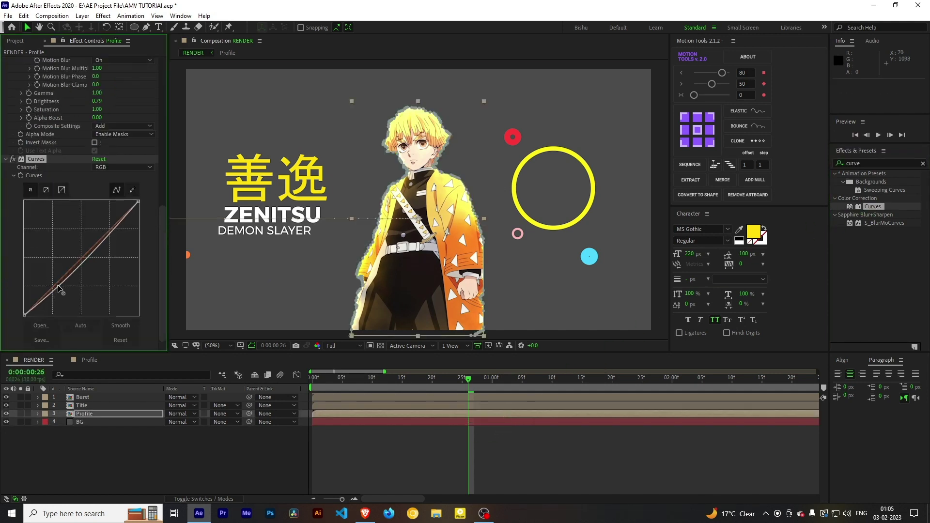
pyautogui.click(106, 241)
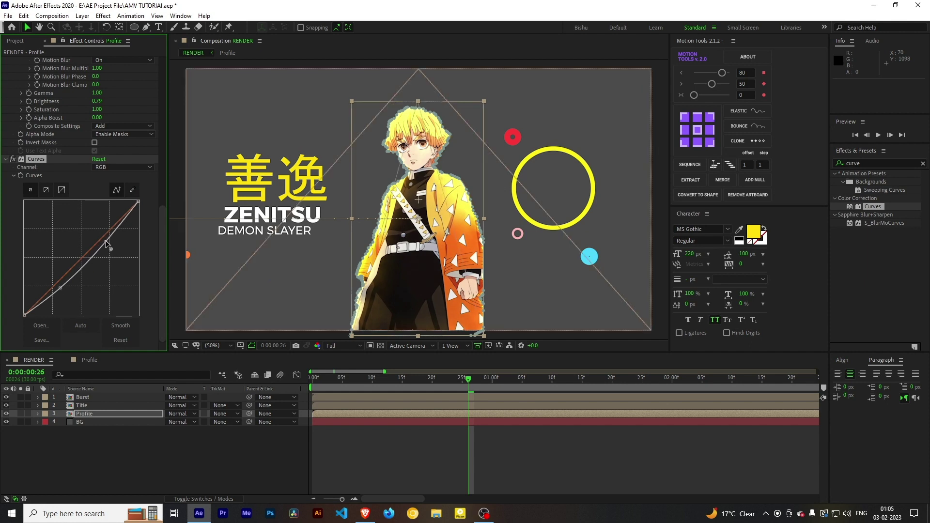
pyautogui.click(60, 290)
# - Play the composition back from the first frame to preview the darker Profile
pyautogui.click(459, 434)
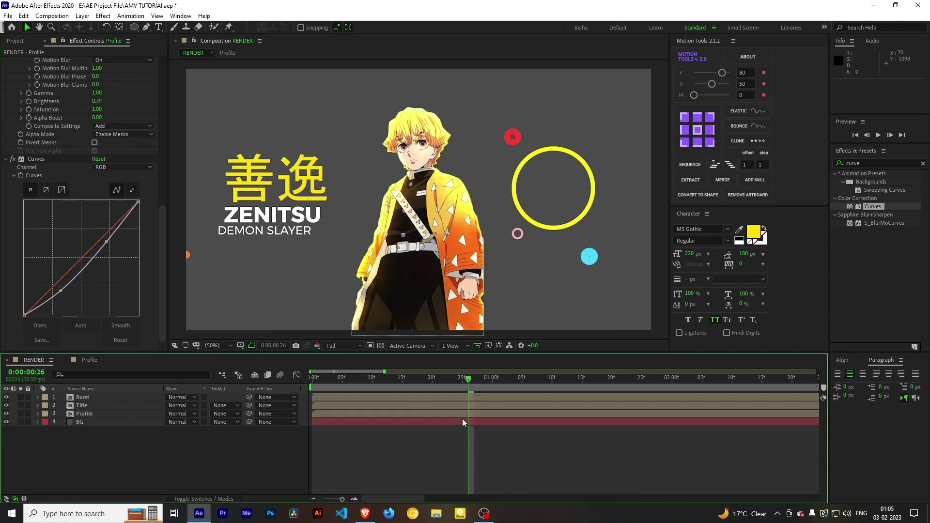
pyautogui.press('Home')
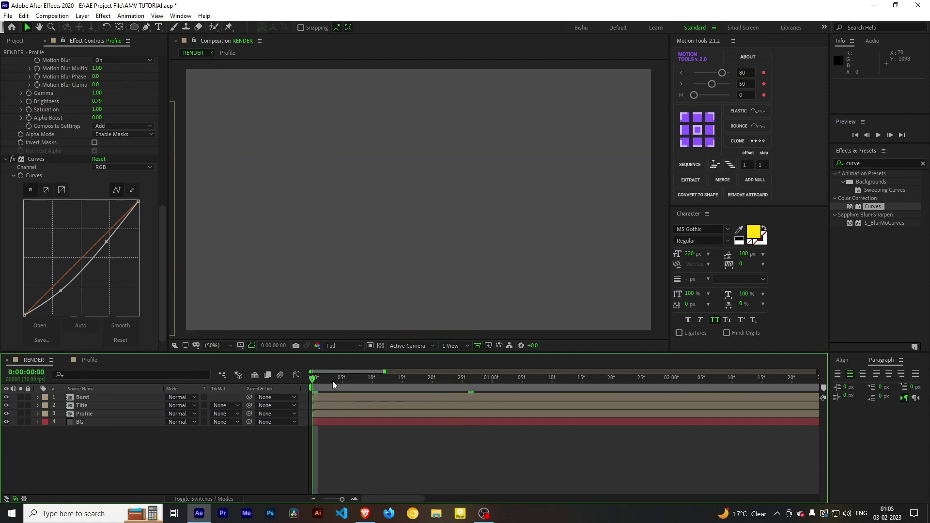
pyautogui.press('space')
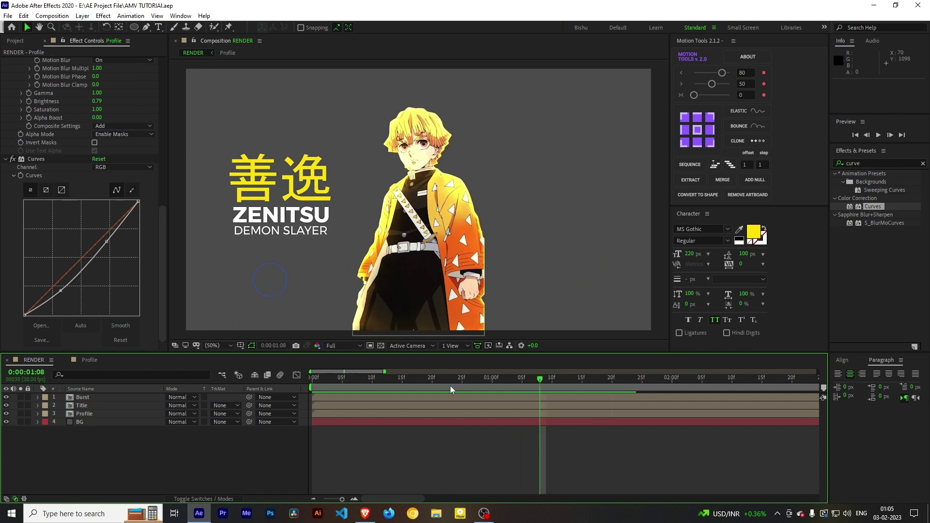
pyautogui.click(95, 422)
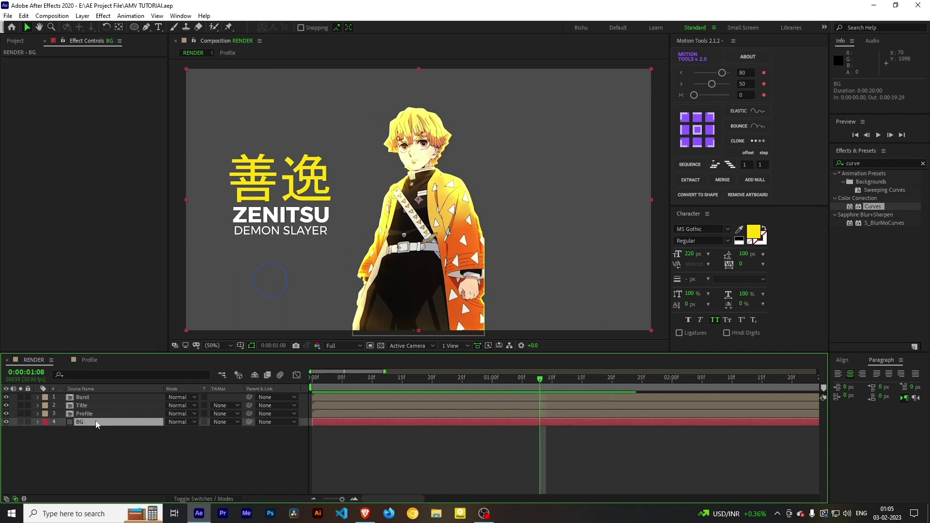
# - Search Effects & Presets for 'grid' and apply Grid to the BG layer
pyautogui.click(923, 164)
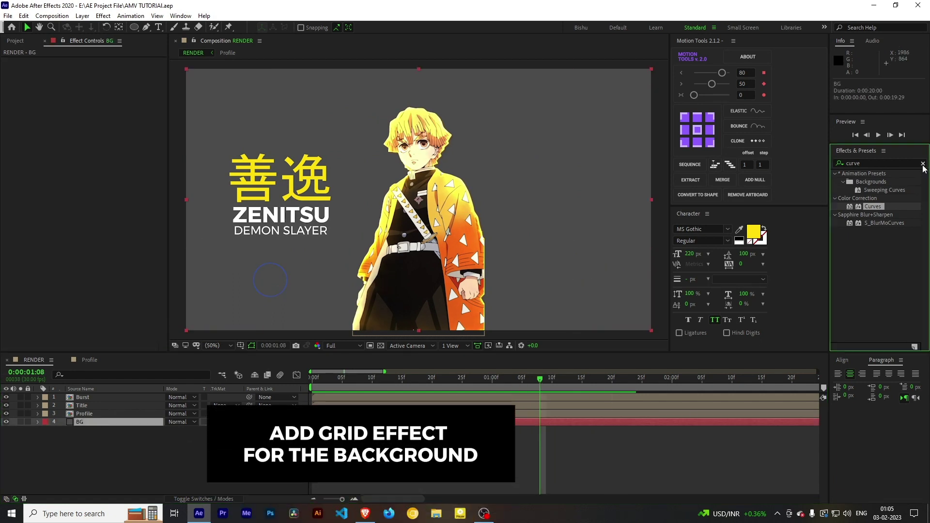
pyautogui.write('gr')
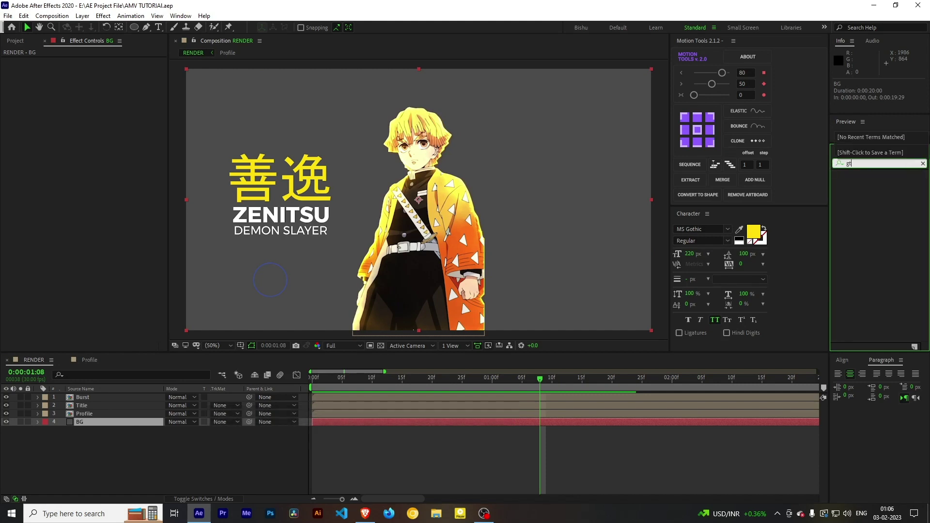
pyautogui.press('BackSpace')
pyautogui.write('rid')
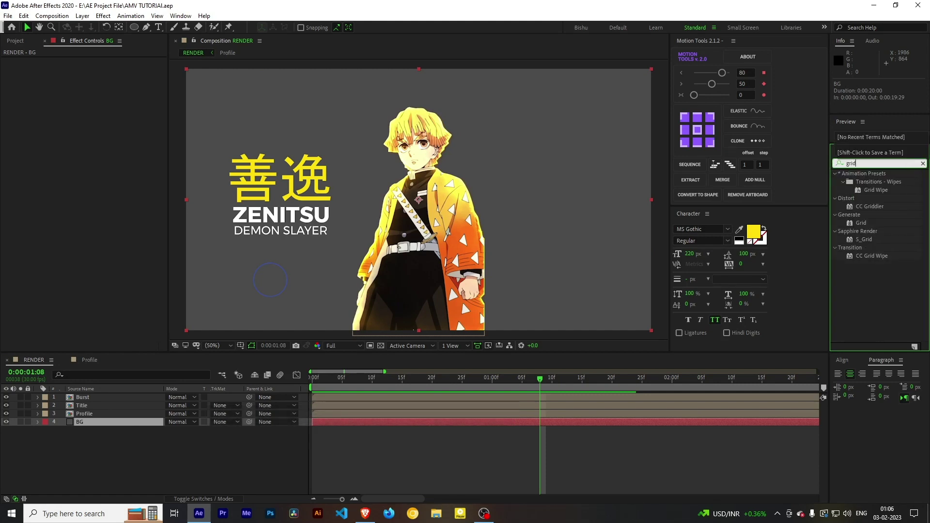
pyautogui.moveTo(862, 222); pyautogui.dragTo(536, 340)
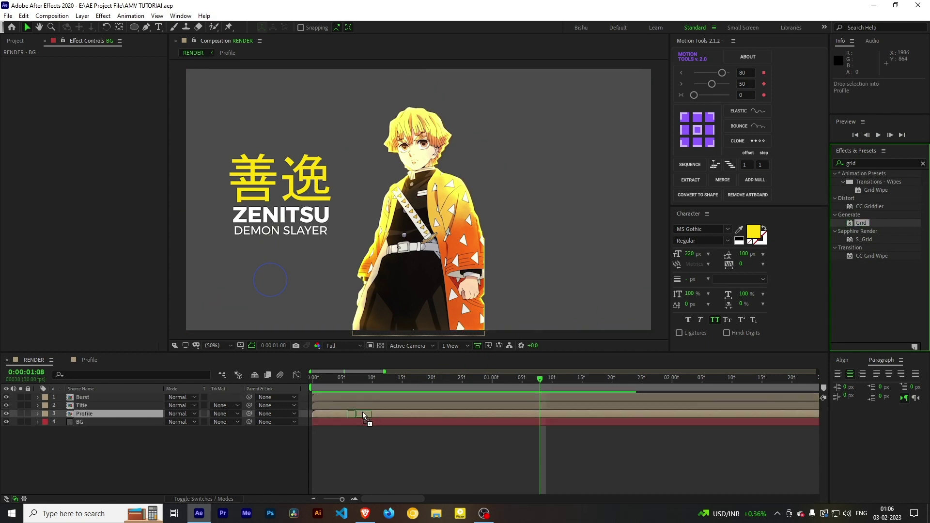
pyautogui.moveTo(535, 339); pyautogui.dragTo(362, 420)
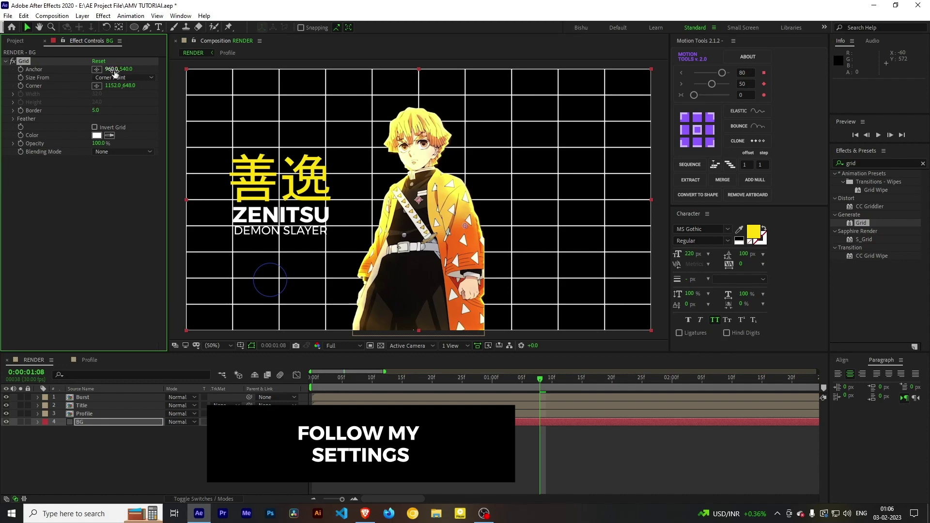
# - Size the grid by Width & Height Sliders at 50 by 50 with a 0.5 Border
pyautogui.click(118, 77)
pyautogui.click(137, 109)
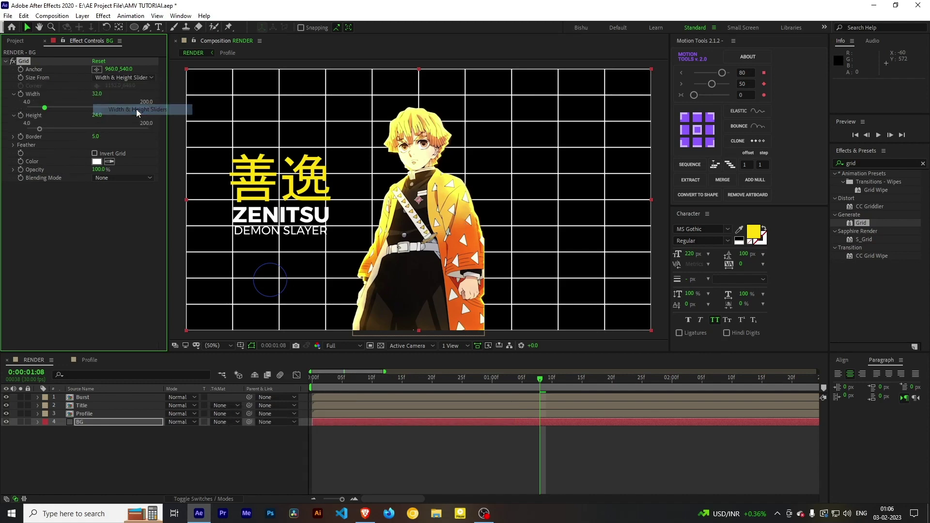
pyautogui.click(97, 94)
pyautogui.write('50')
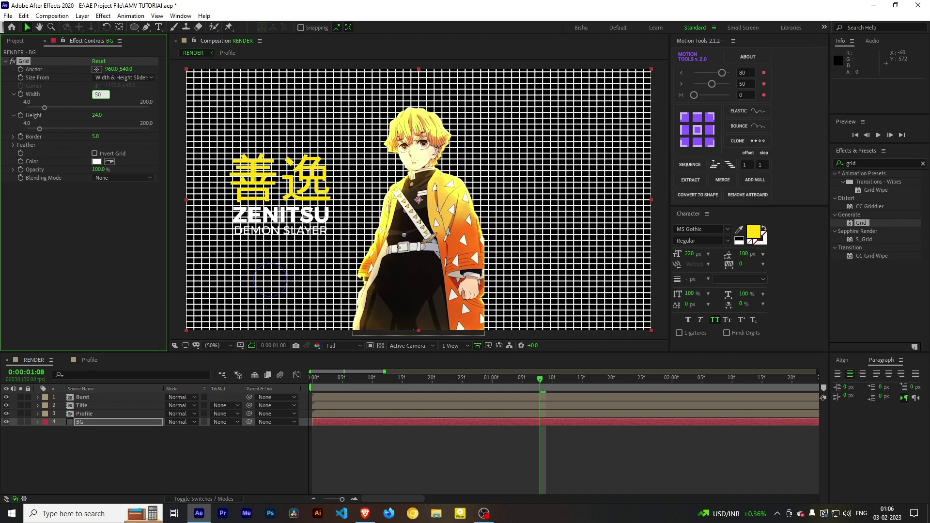
pyautogui.press('Tab')
pyautogui.write('50')
pyautogui.press('Return')
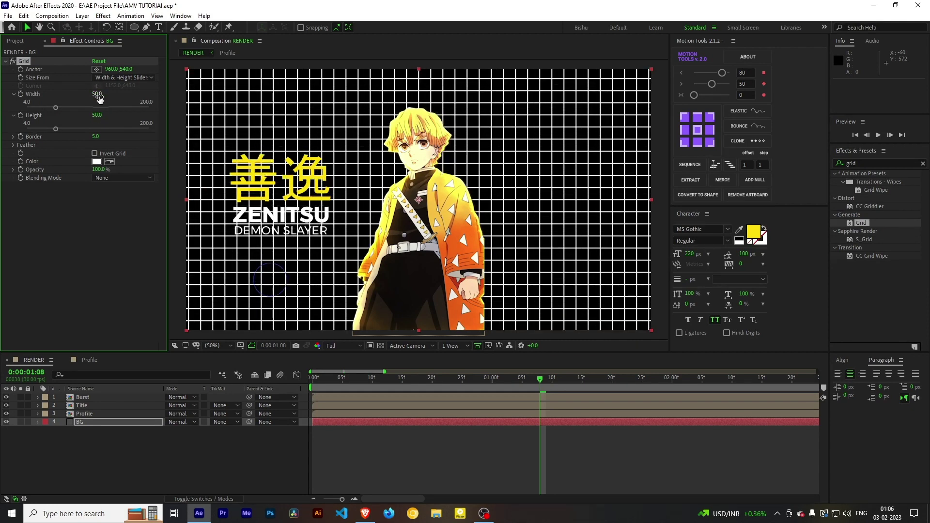
pyautogui.click(96, 136)
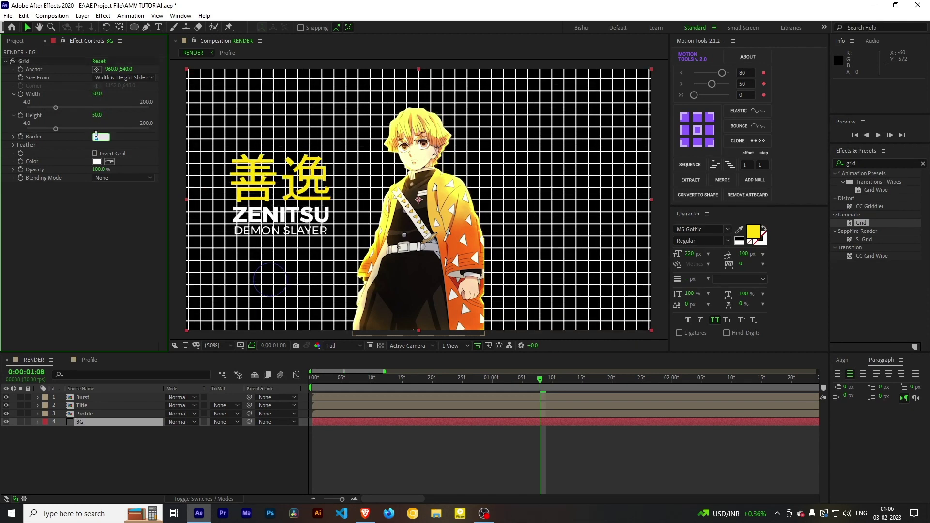
pyautogui.write('0.5')
pyautogui.press('Return')
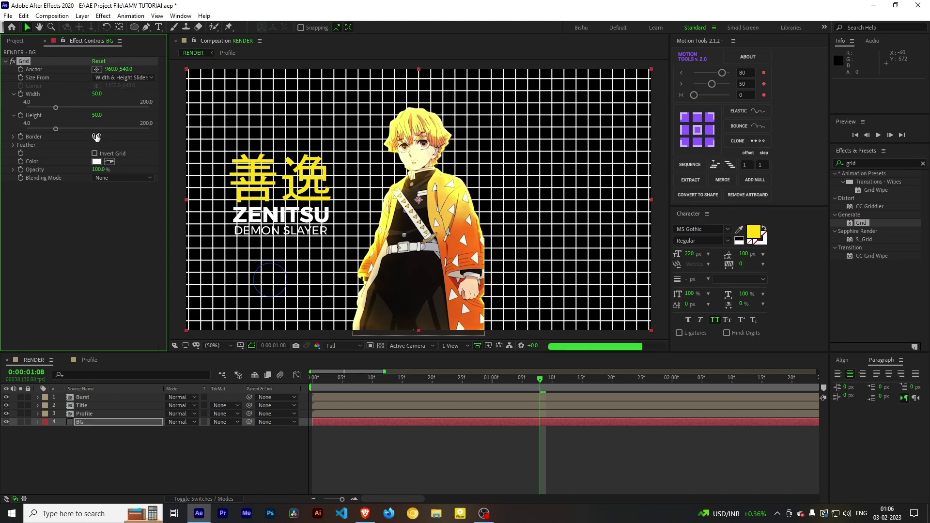
# - Save the project and set the Grid blending mode to Normal
pyautogui.hotkey('ctrl', 's')
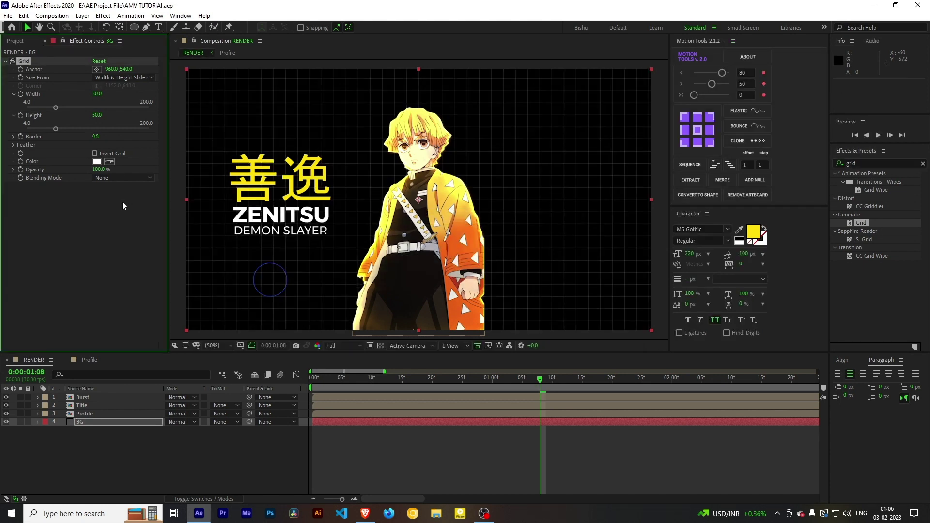
pyautogui.press('Return')
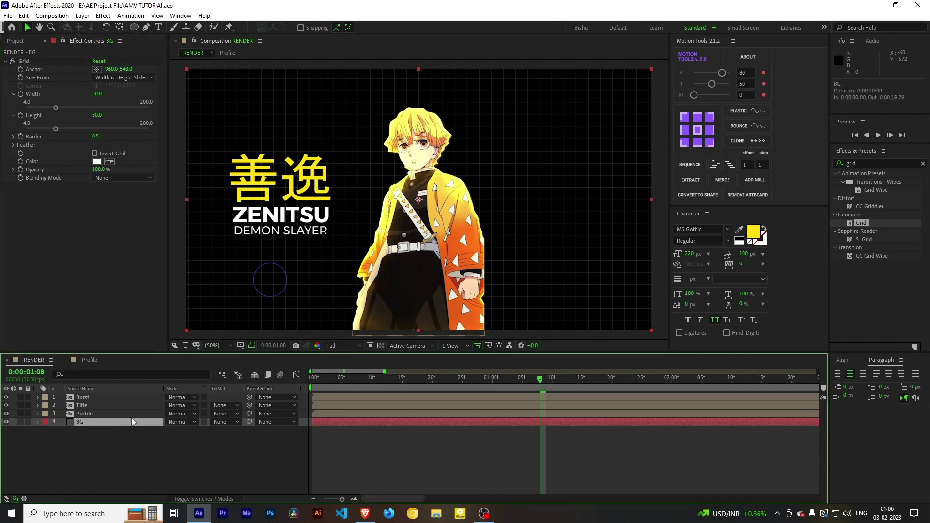
pyautogui.click(121, 177)
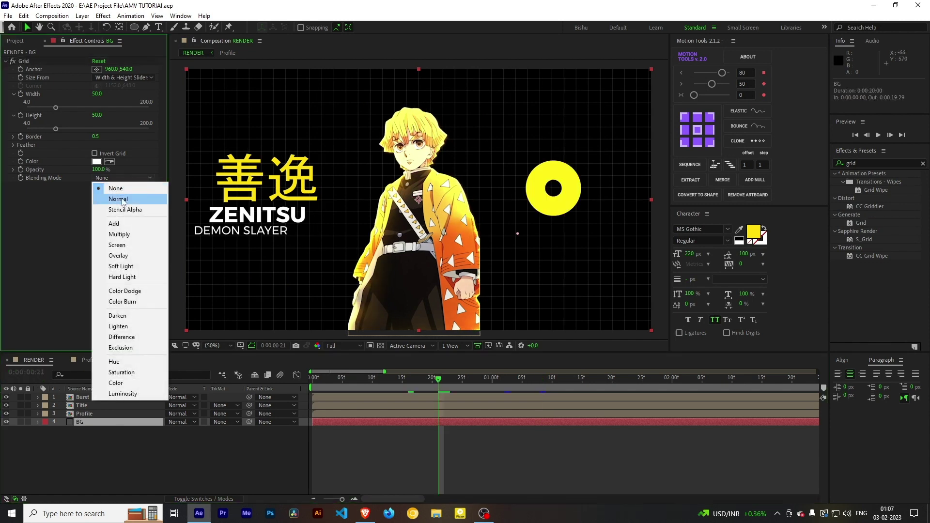
pyautogui.click(119, 199)
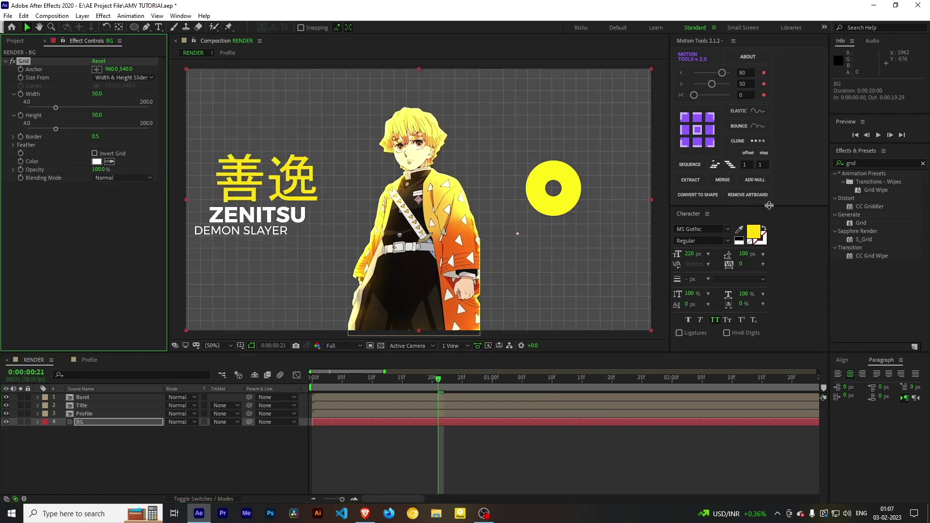
# - Apply a Fill effect to the BG layer and move it above Grid
pyautogui.click(923, 164)
pyautogui.click(894, 162)
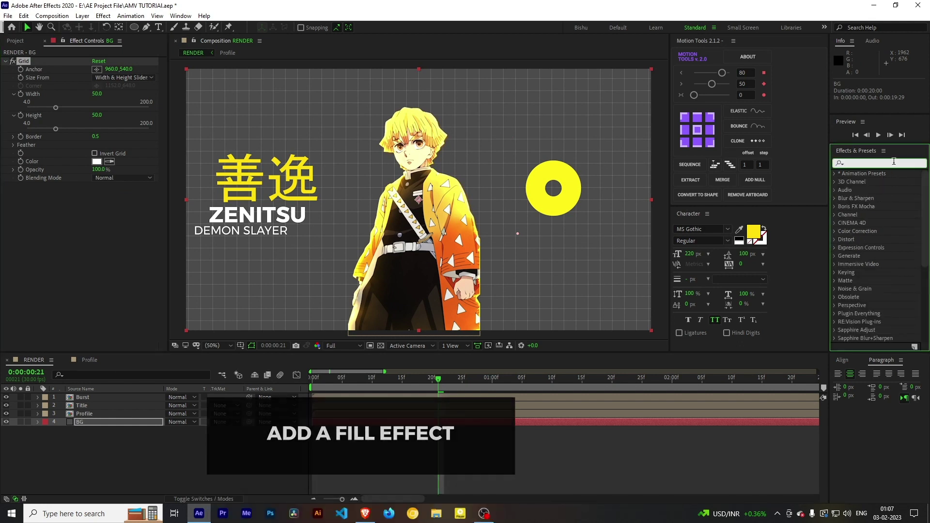
pyautogui.write('fill')
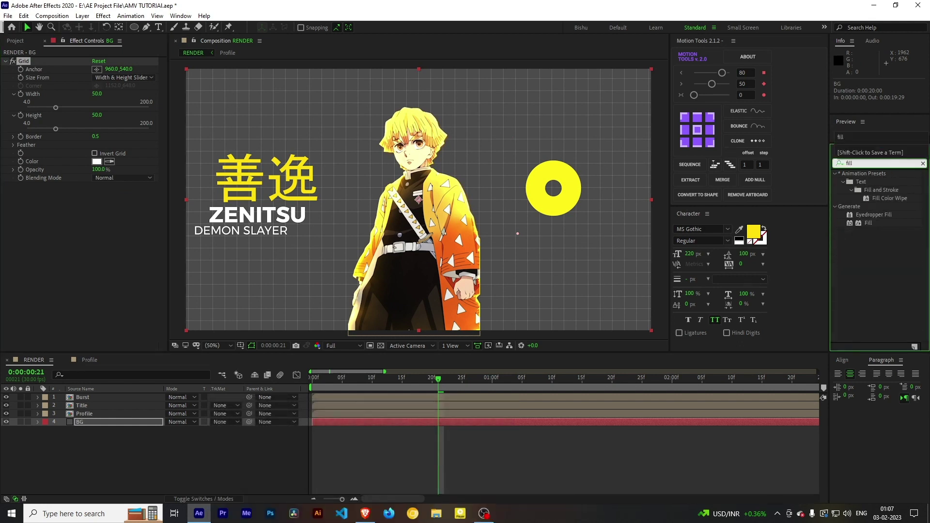
pyautogui.moveTo(871, 223); pyautogui.dragTo(106, 425)
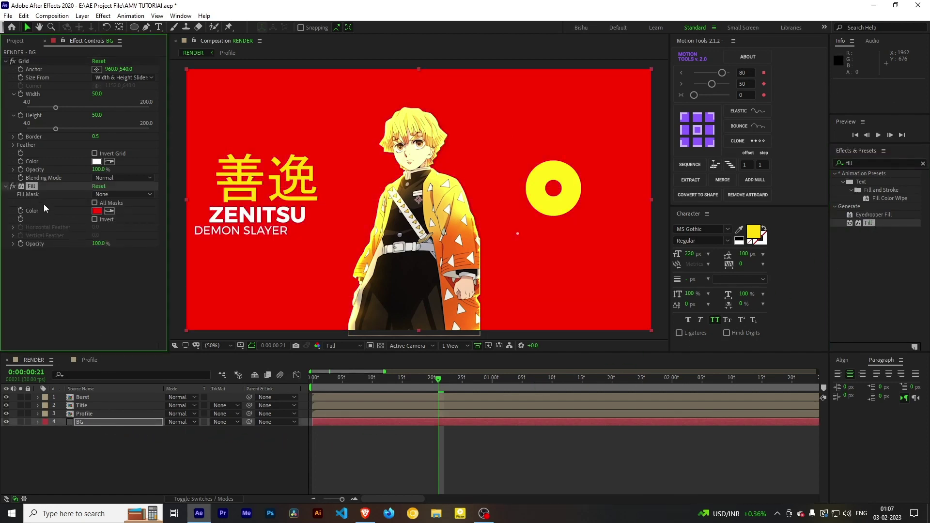
pyautogui.moveTo(33, 187); pyautogui.dragTo(33, 57)
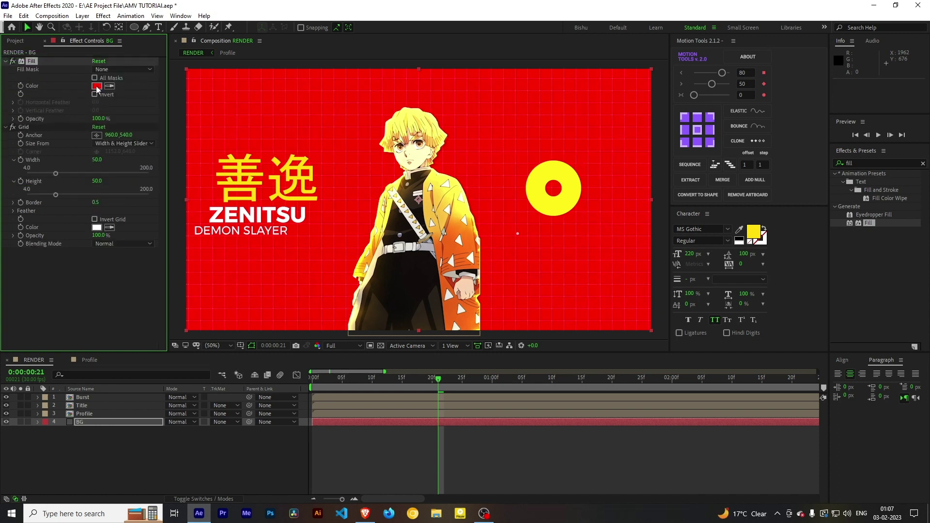
# - Change the Fill colour to deep blue 1558D2
pyautogui.click(97, 87)
pyautogui.click(680, 283)
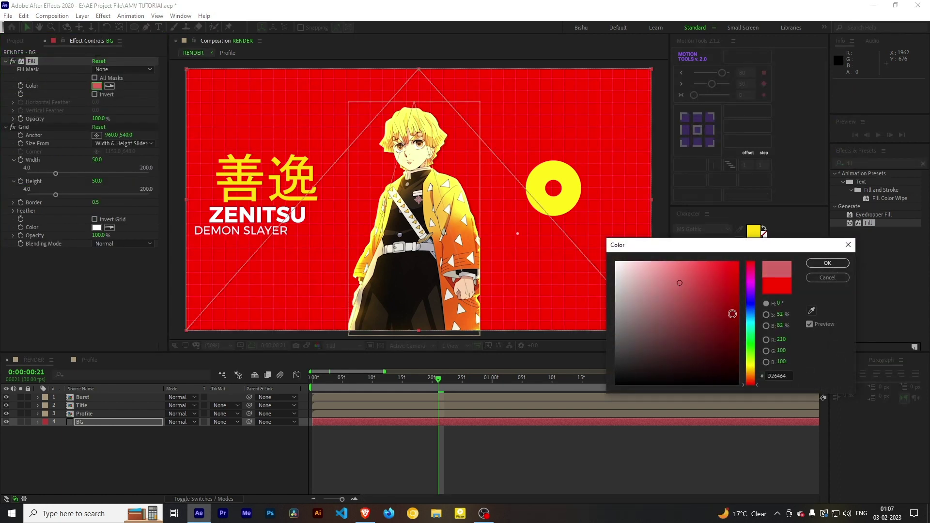
pyautogui.click(750, 315)
pyautogui.click(683, 270)
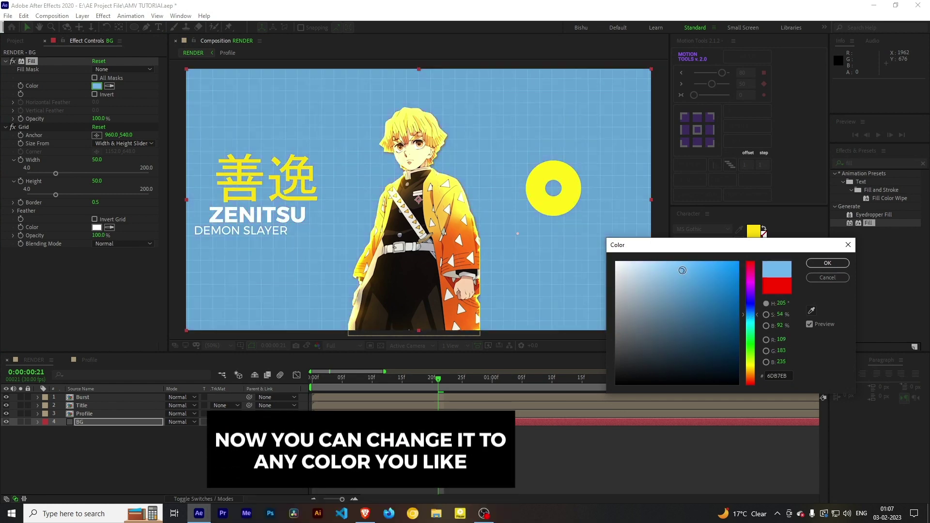
pyautogui.moveTo(683, 270)
pyautogui.mouseDown()
pyautogui.moveTo(702, 308)
pyautogui.moveTo(717, 304)
pyautogui.moveTo(750, 377)
pyautogui.moveTo(750, 310)
pyautogui.moveTo(726, 282)
pyautogui.mouseUp()
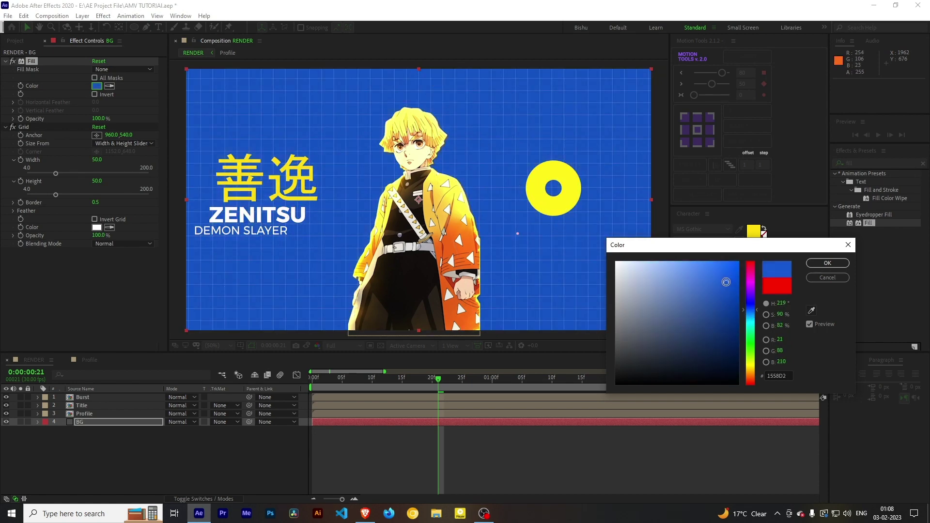
# - Confirm the blue fill colour and add a new adjustment layer on top of the stack
pyautogui.click(828, 263)
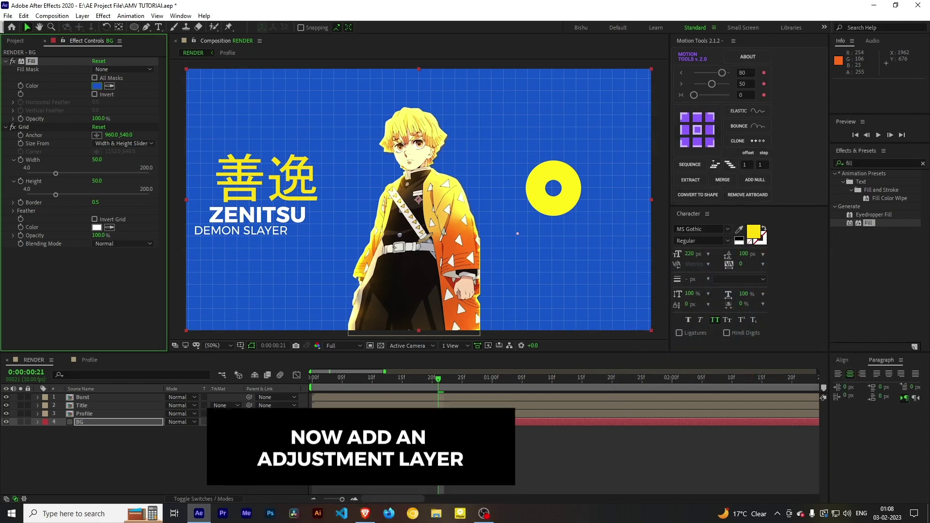
pyautogui.click(188, 446)
pyautogui.rightClick(161, 444)
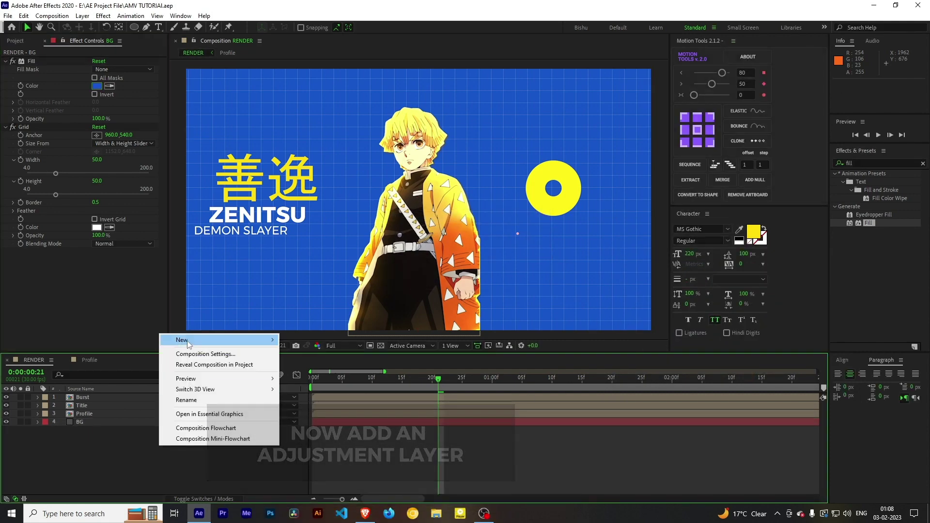
pyautogui.moveTo(218, 340)
pyautogui.click(314, 417)
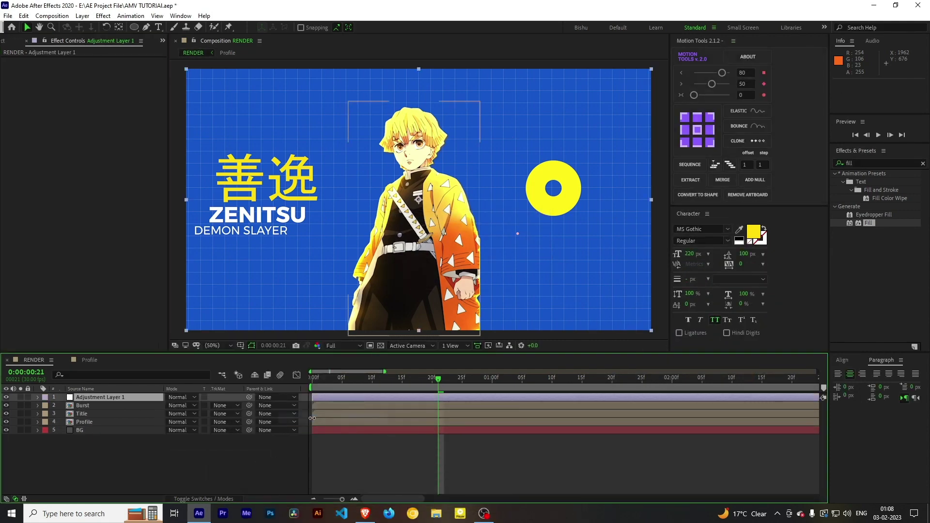
pyautogui.moveTo(330, 382); pyautogui.dragTo(301, 388)
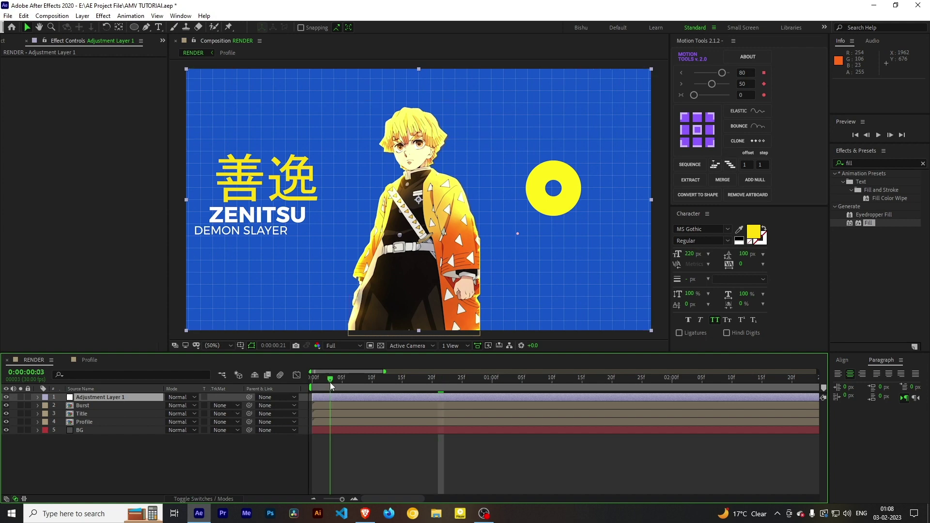
# - Apply Motion Tile to Adjustment Layer 1
pyautogui.click(923, 163)
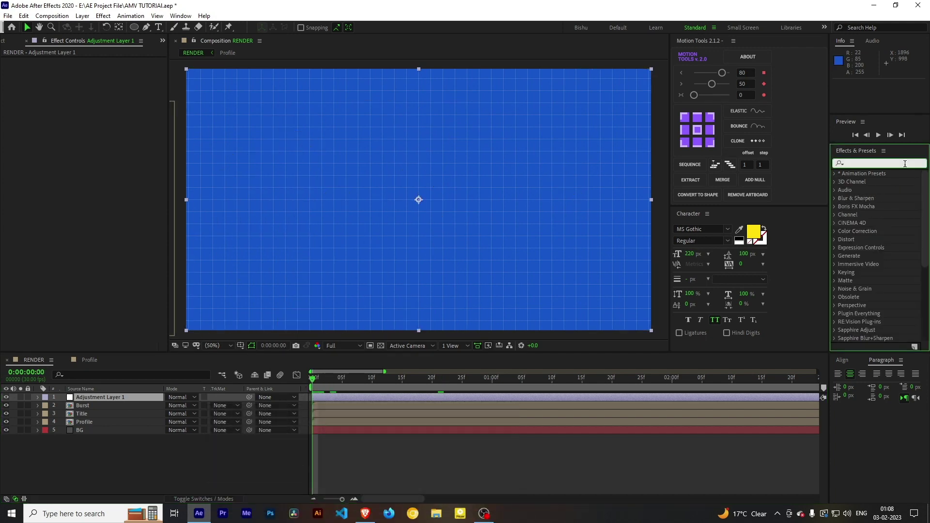
pyautogui.write('motion')
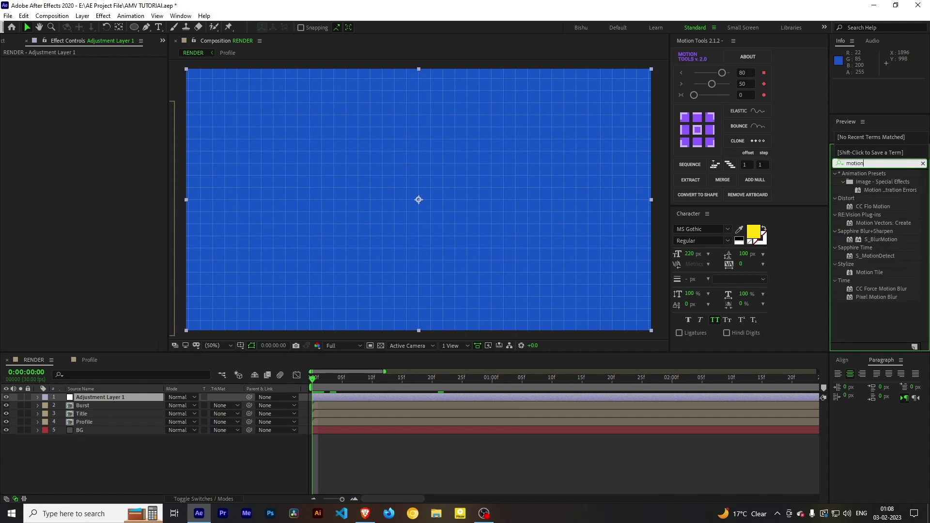
pyautogui.write(' tile')
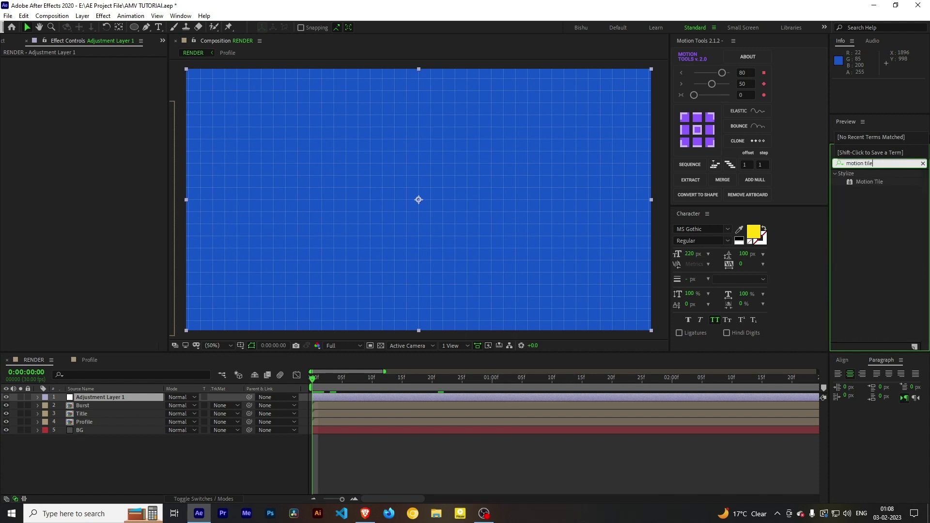
pyautogui.moveTo(885, 181); pyautogui.dragTo(464, 396)
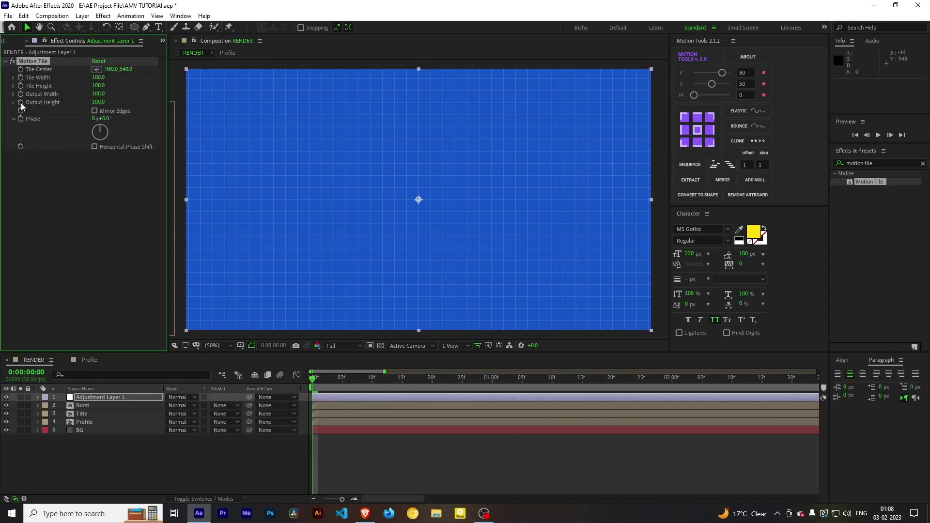
# - Keyframe Motion Tile Output Height from 100 at 0s to 70 at 1s, selecting both keyframes
pyautogui.click(20, 102)
pyautogui.moveTo(318, 382); pyautogui.dragTo(492, 391)
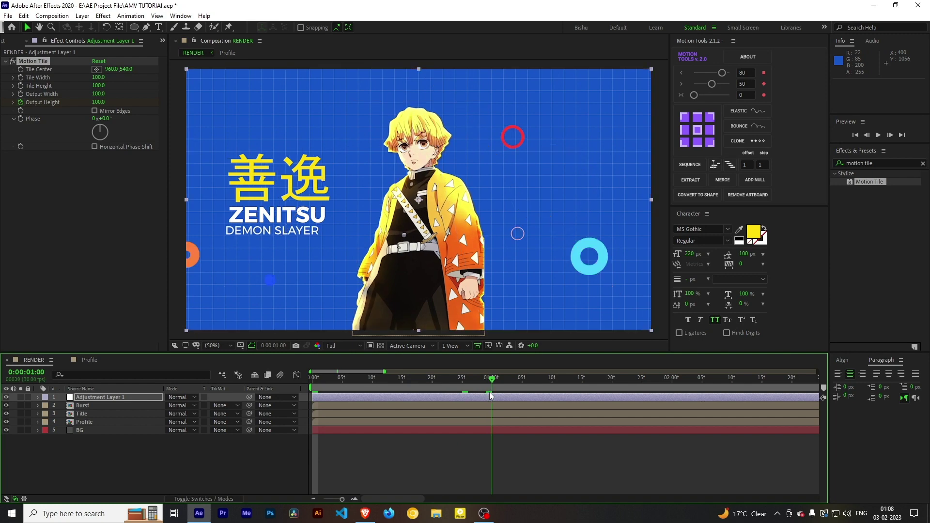
pyautogui.click(100, 102)
pyautogui.write('70')
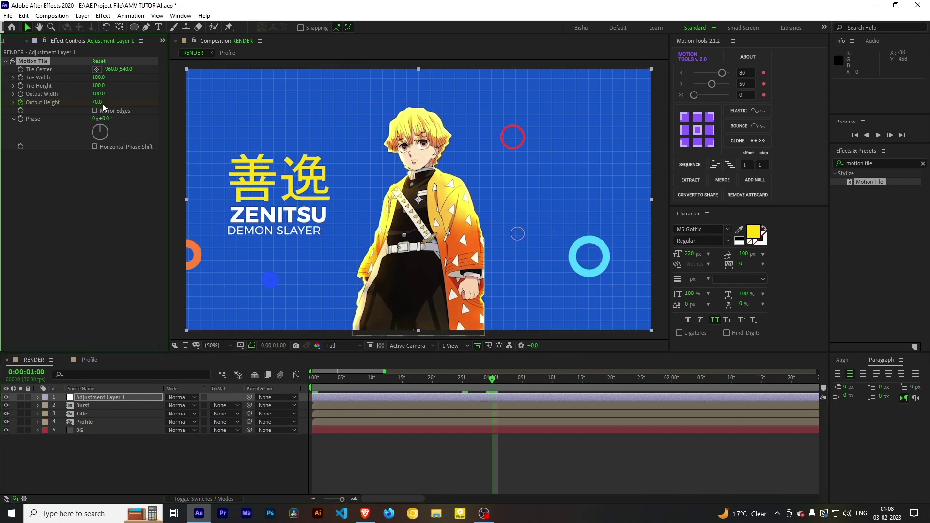
pyautogui.press('u')
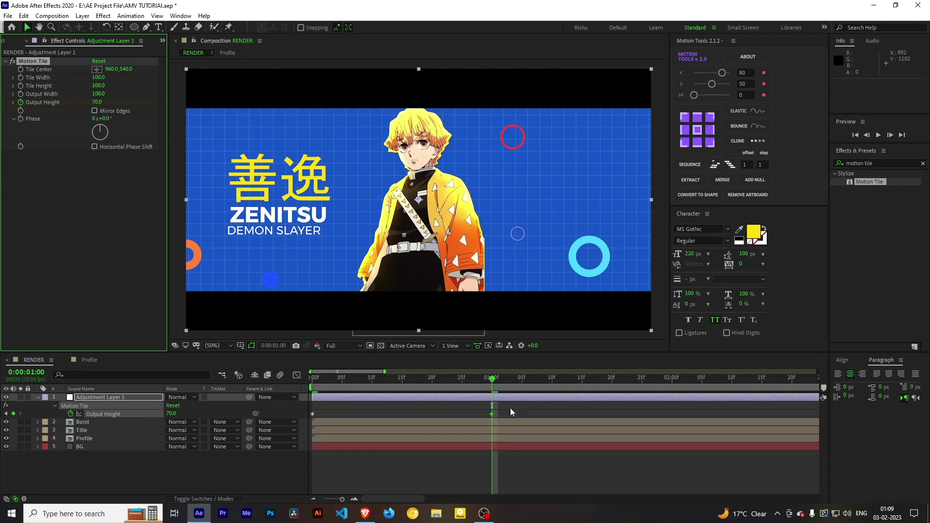
pyautogui.moveTo(510, 412); pyautogui.dragTo(256, 423)
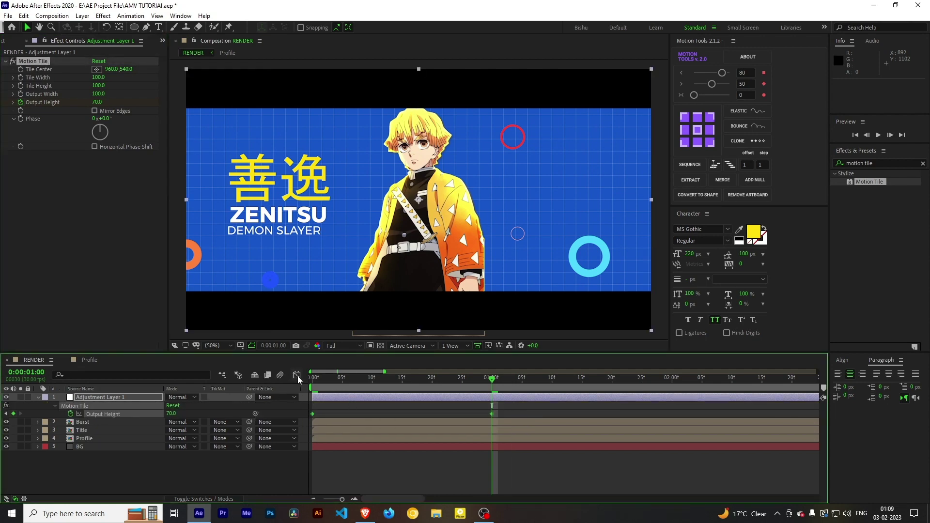
pyautogui.rightClick(492, 413)
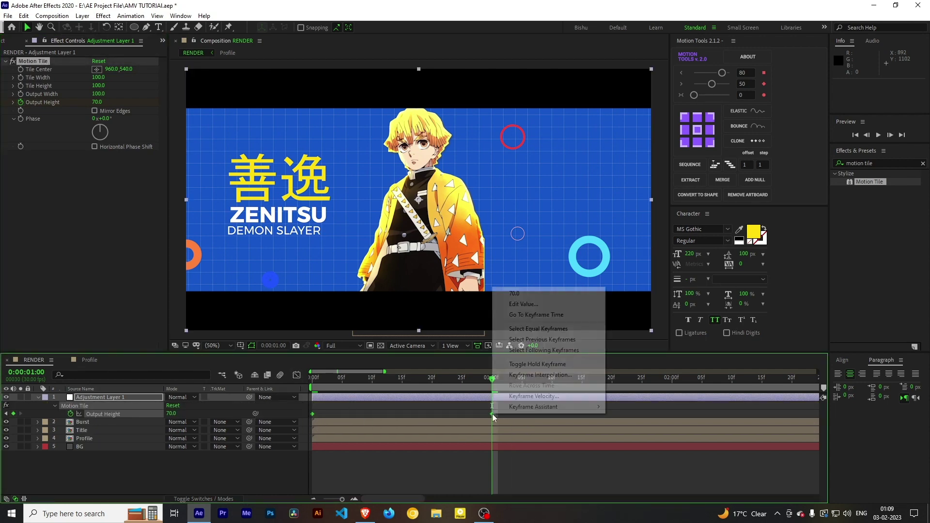
# - Easy Ease the Output Height keyframes and view them in the Value Graph
pyautogui.moveTo(533, 407)
pyautogui.click(645, 438)
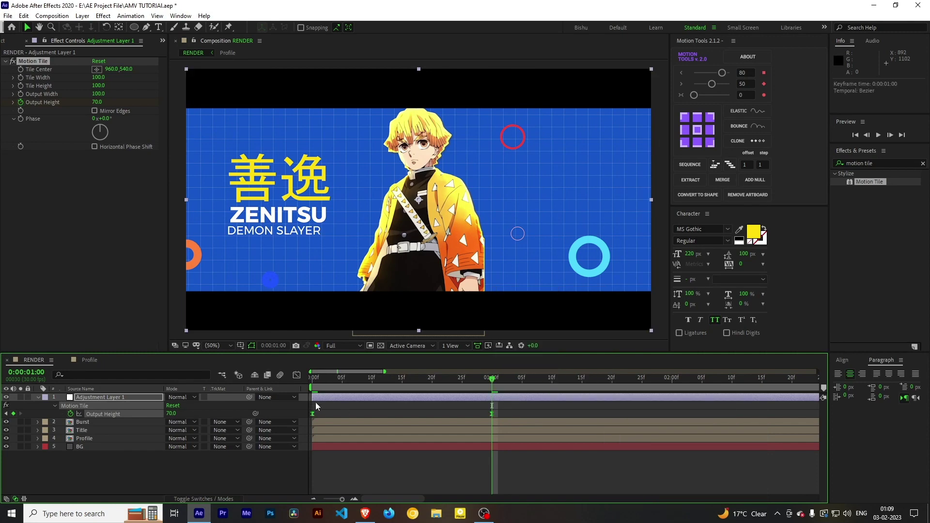
pyautogui.click(297, 376)
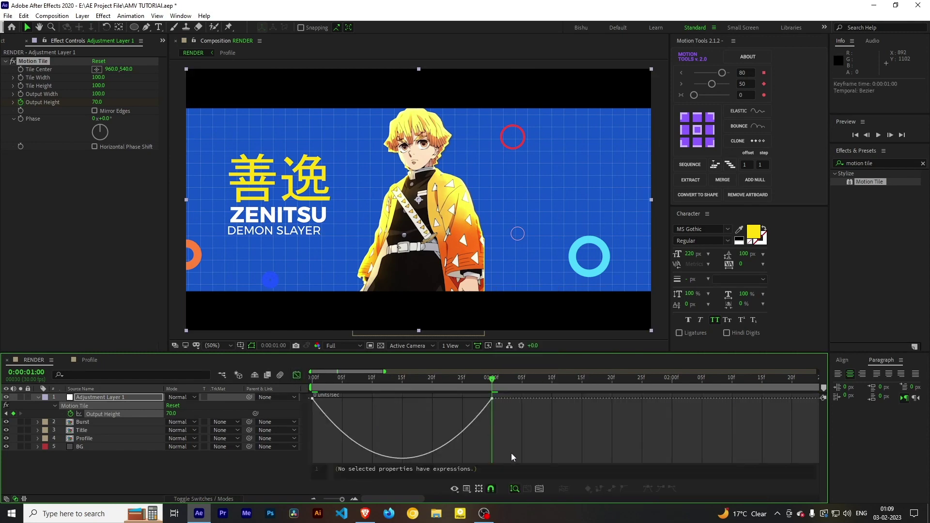
pyautogui.click(468, 491)
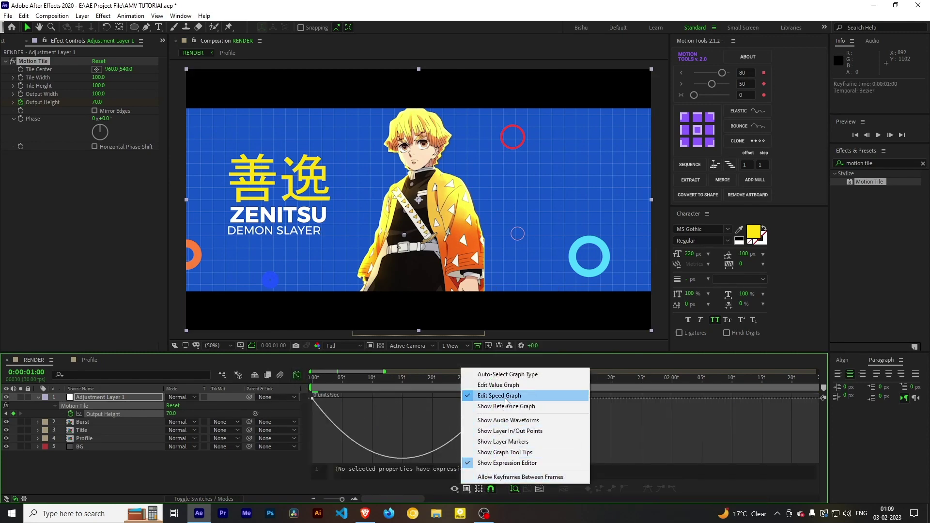
pyautogui.click(498, 385)
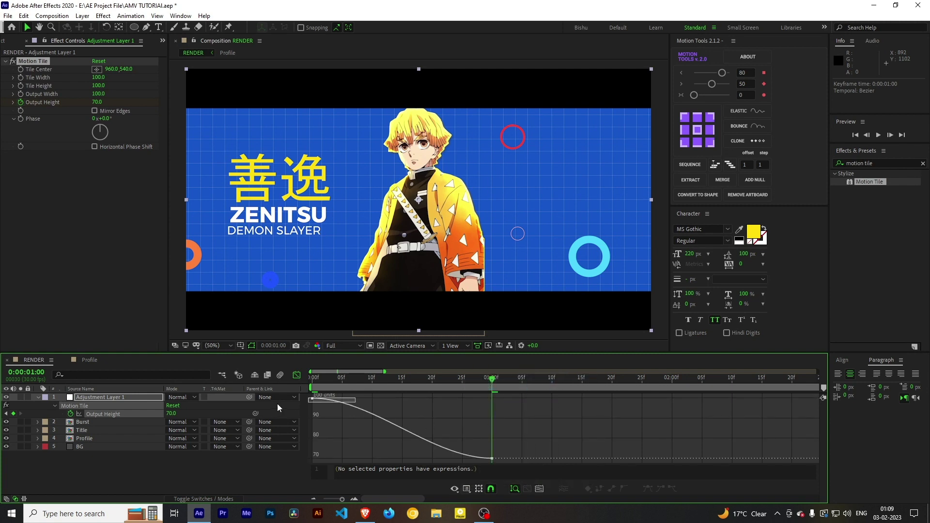
pyautogui.moveTo(278, 408)
pyautogui.mouseDown()
pyautogui.moveTo(374, 393)
pyautogui.moveTo(315, 446)
pyautogui.mouseUp()
pyautogui.click(366, 377)
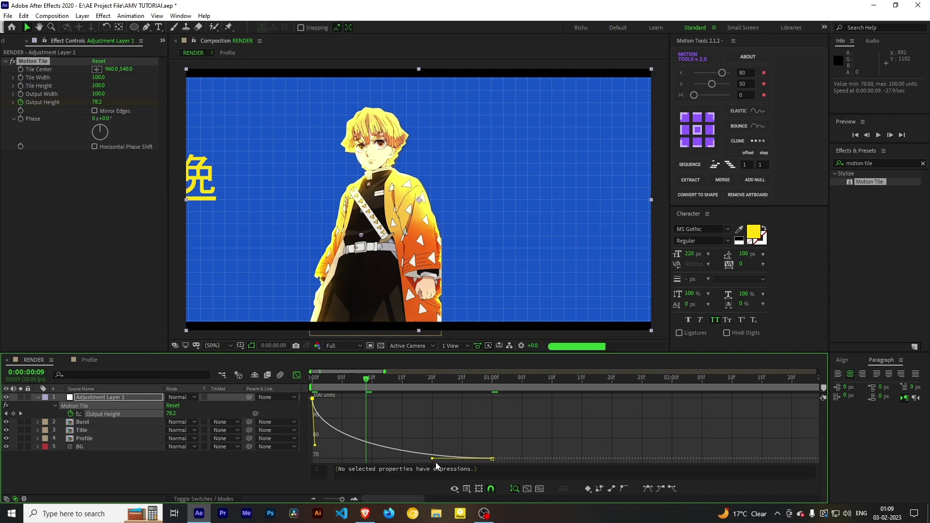
# - Drag the bezier handles so the curve drops fast then settles slowly, and preview it
pyautogui.moveTo(431, 460); pyautogui.dragTo(392, 462)
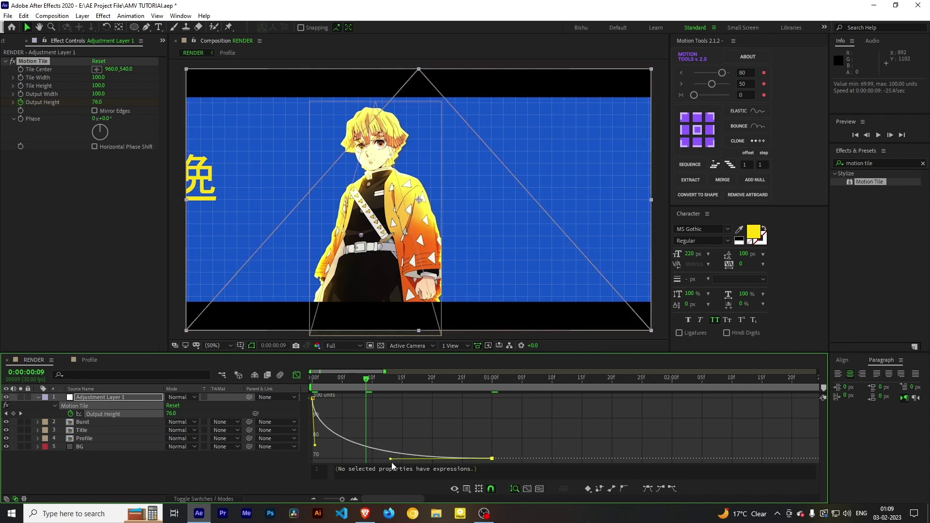
pyautogui.moveTo(369, 385); pyautogui.dragTo(290, 383)
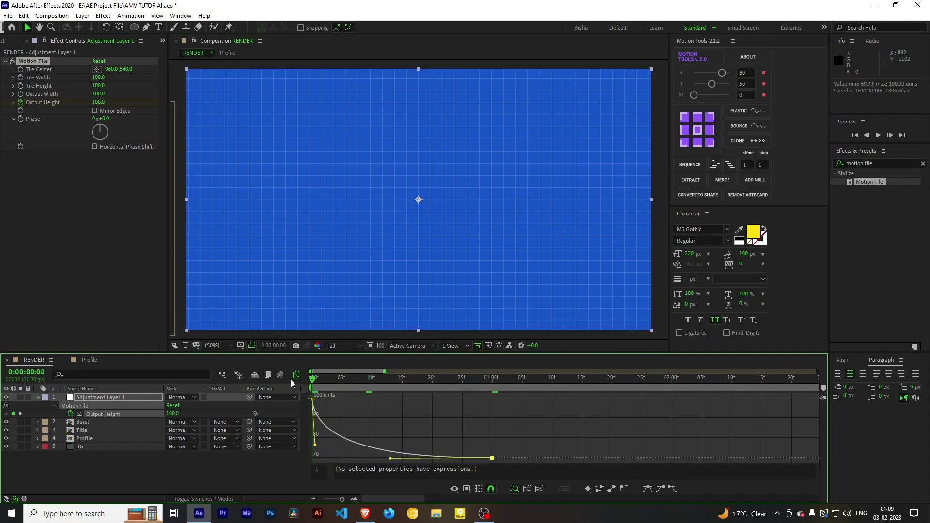
pyautogui.click(296, 376)
pyautogui.press('space')
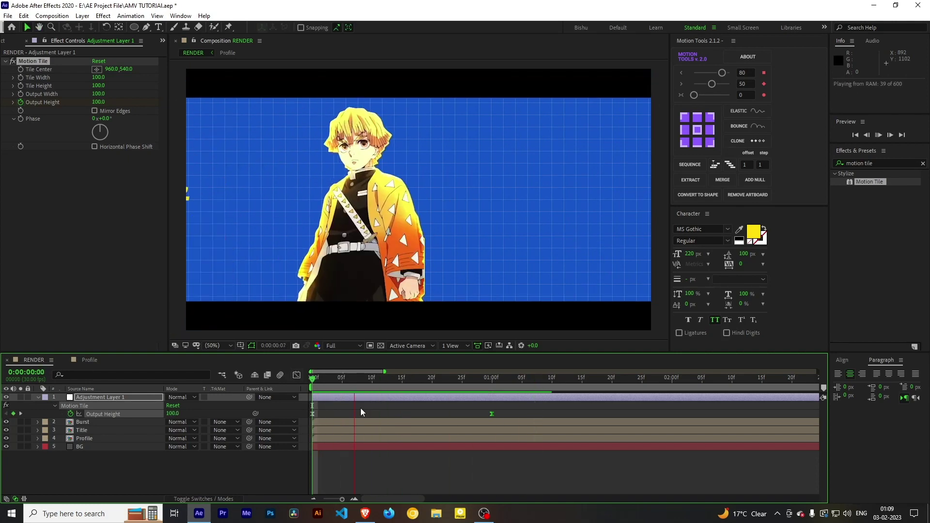
pyautogui.press('space')
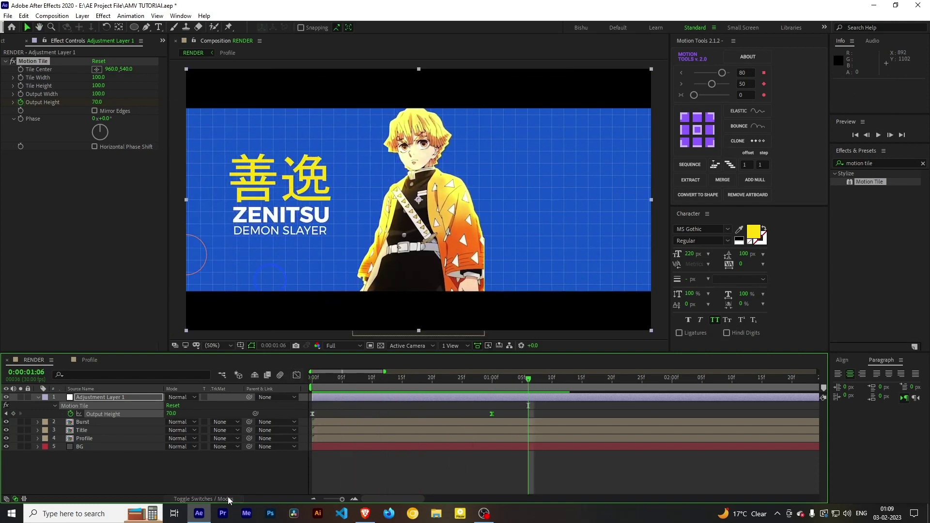
# - Enable motion blur on Adjustment Layer 1, Burst, Title and Profile, then preview the playback
pyautogui.click(222, 499)
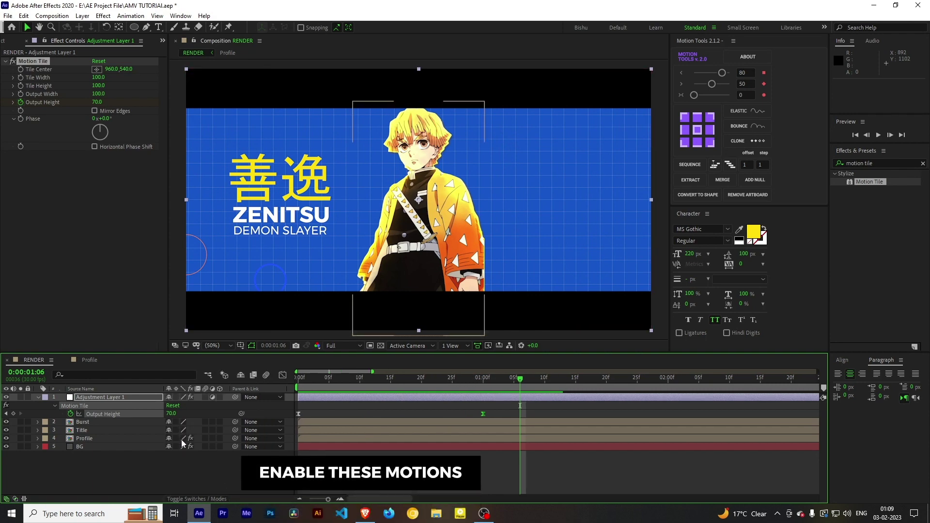
pyautogui.click(206, 397)
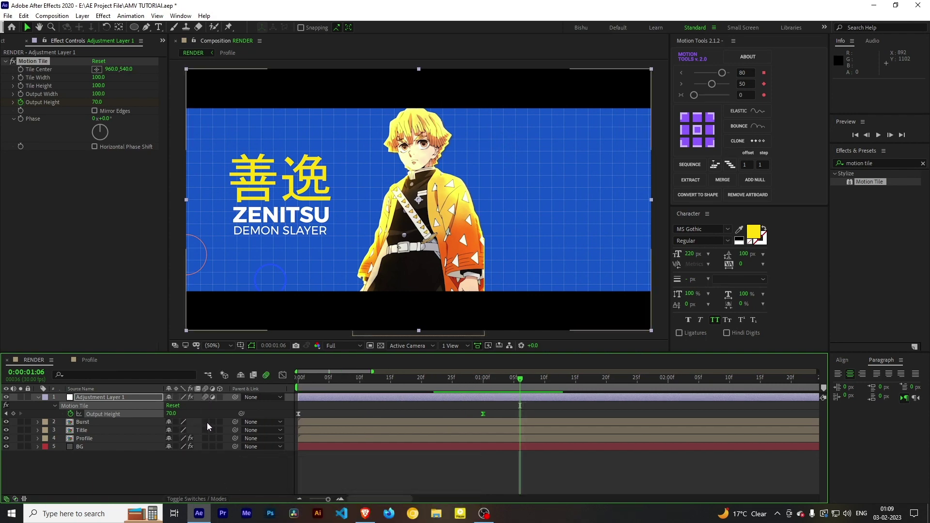
pyautogui.moveTo(208, 422); pyautogui.dragTo(208, 439)
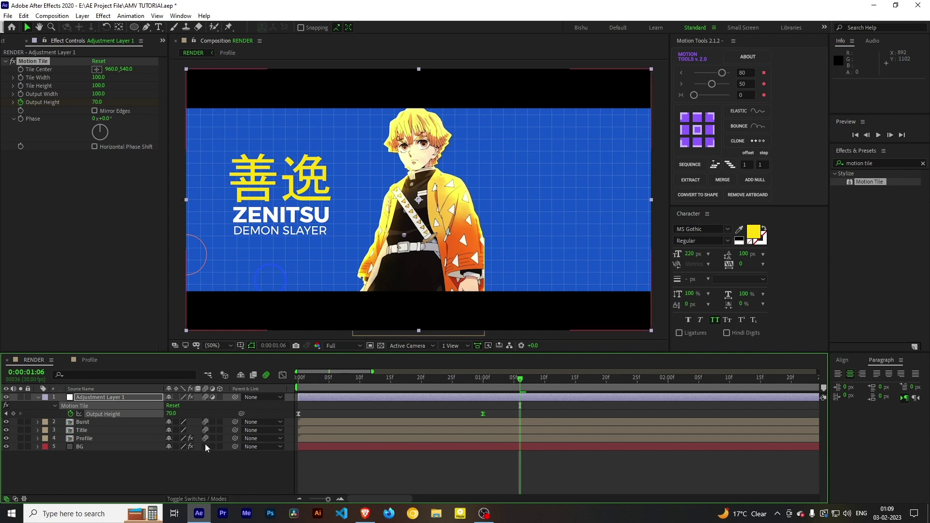
pyautogui.press('space')
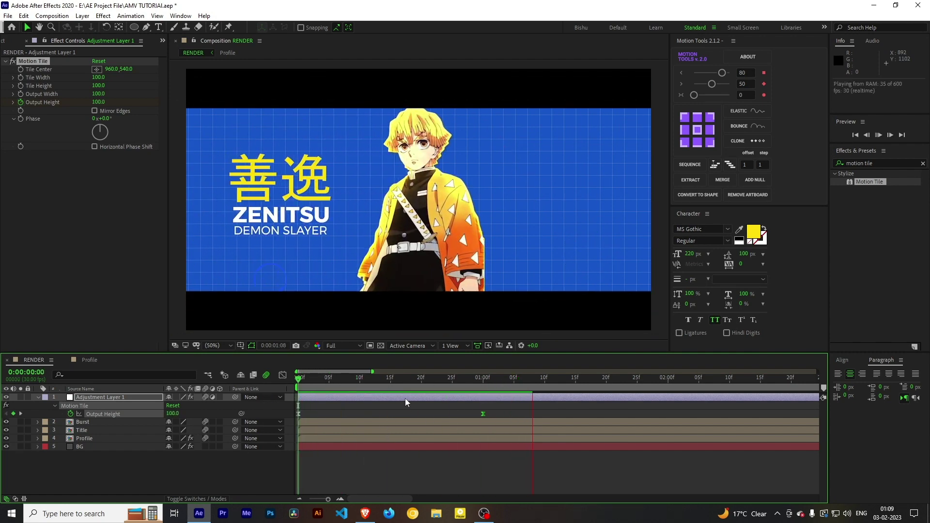
pyautogui.press('space')
pyautogui.press('space')
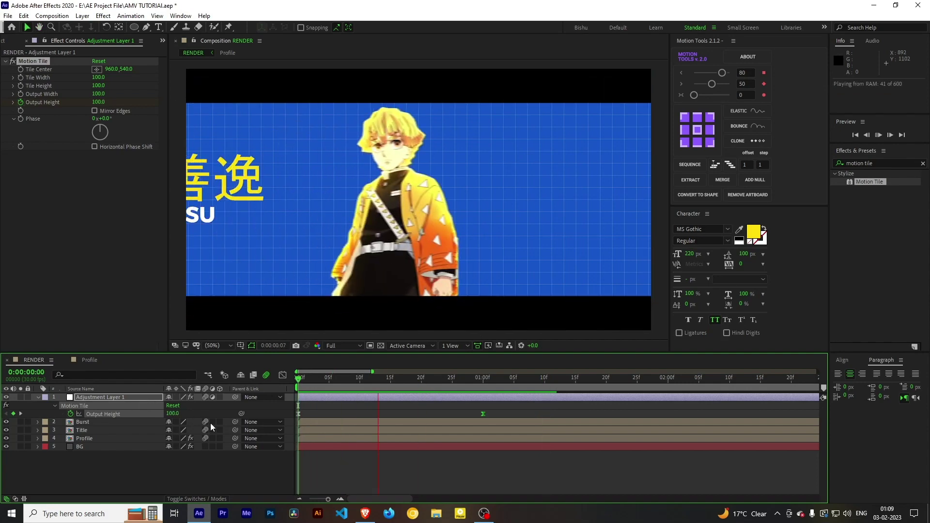
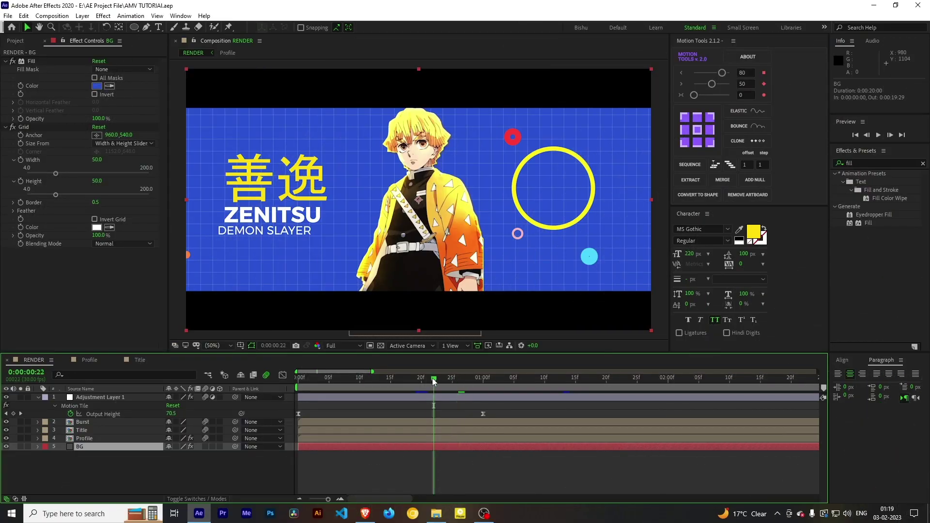
# - Change the BG layer's Fill color from blue to gray (666968), then clear the effects search
pyautogui.click(97, 86)
pyautogui.click(713, 283)
pyautogui.moveTo(750, 370)
pyautogui.mouseDown()
pyautogui.moveTo(750, 327)
pyautogui.moveTo(622, 332)
pyautogui.mouseUp()
pyautogui.click(724, 336)
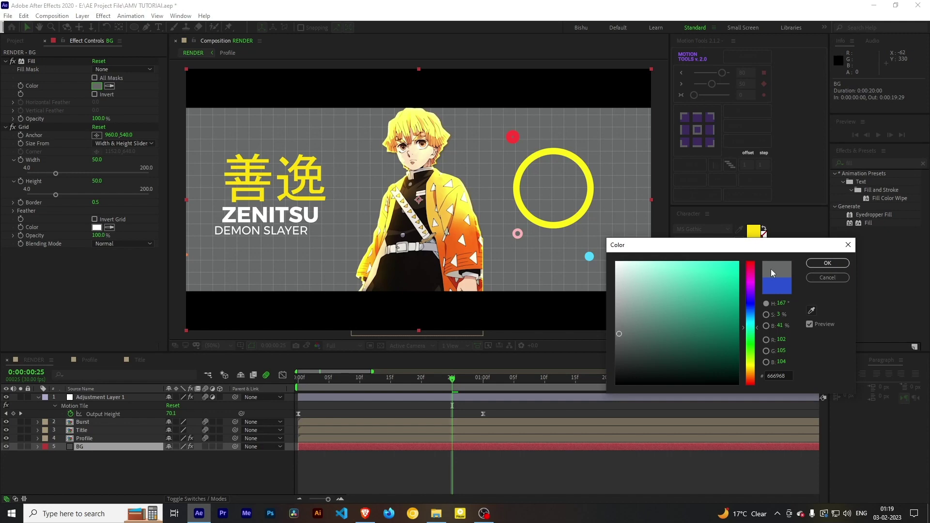
pyautogui.click(827, 263)
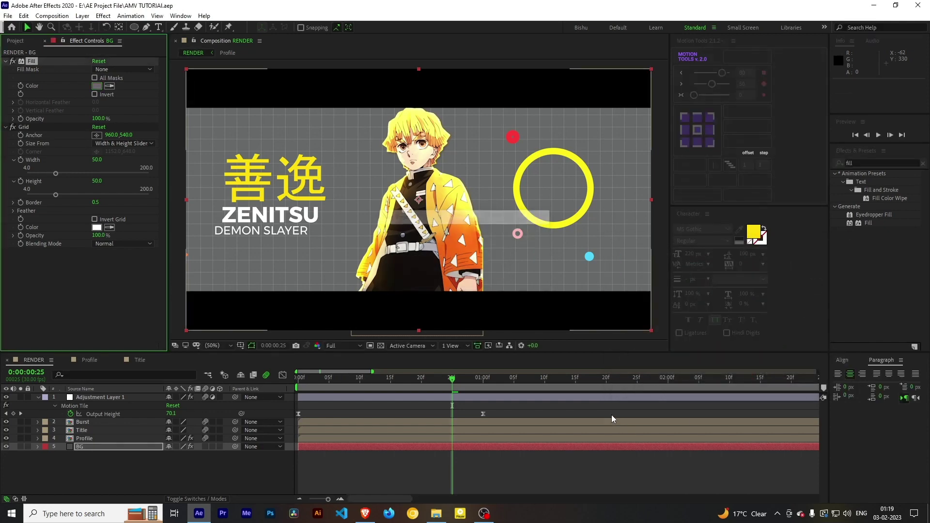
pyautogui.click(919, 162)
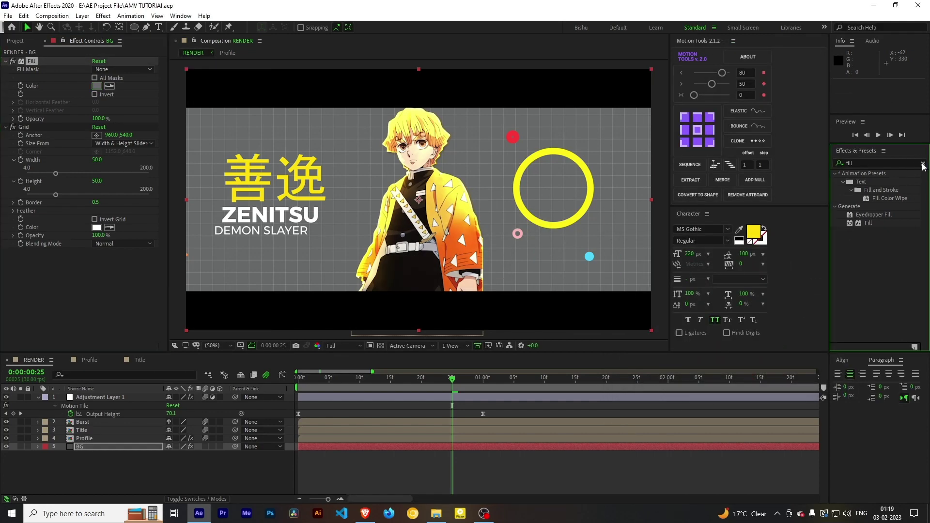
pyautogui.click(893, 163)
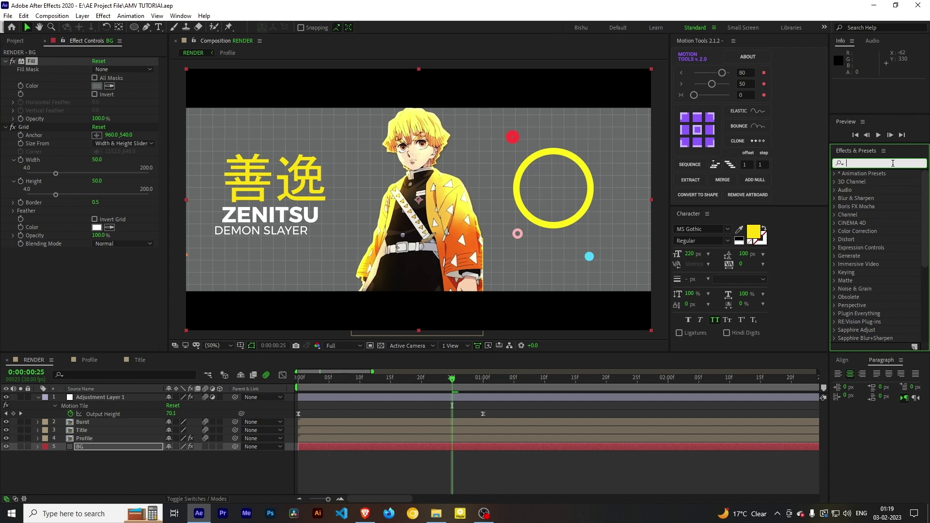
# - Apply Stylize > Glow to the Title layer with Glow Radius 6.0 and Threshold about 70%
pyautogui.click(81, 430)
pyautogui.click(860, 161)
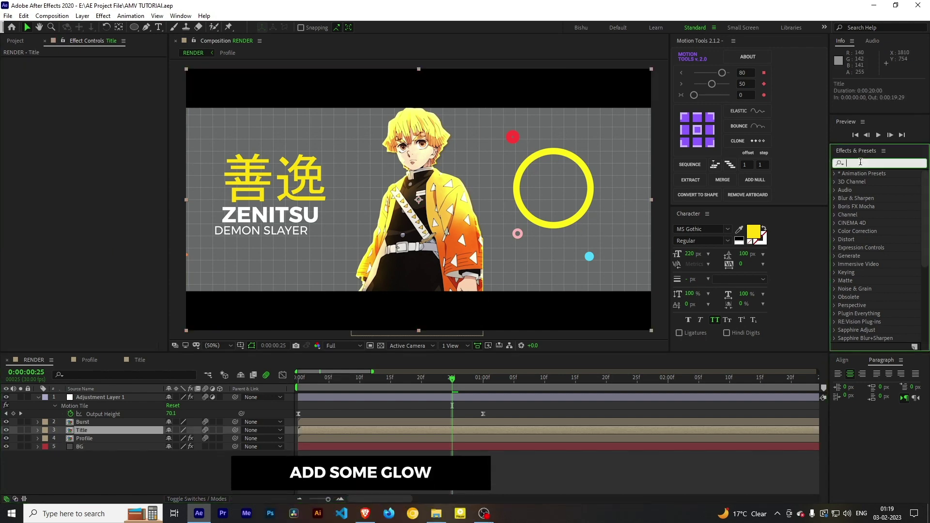
pyautogui.write('glow')
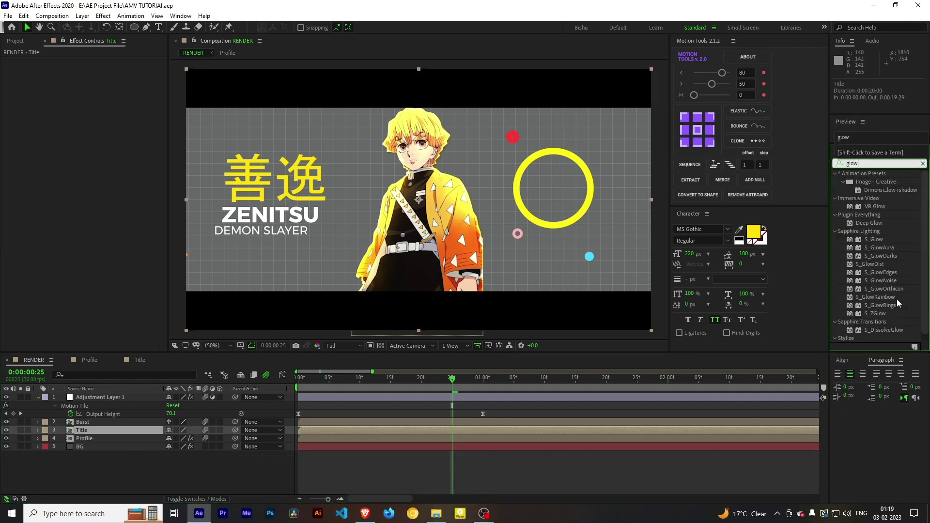
pyautogui.scroll(-1, 898, 303)
pyautogui.moveTo(870, 338)
pyautogui.mouseDown()
pyautogui.moveTo(340, 453)
pyautogui.moveTo(339, 431)
pyautogui.mouseUp()
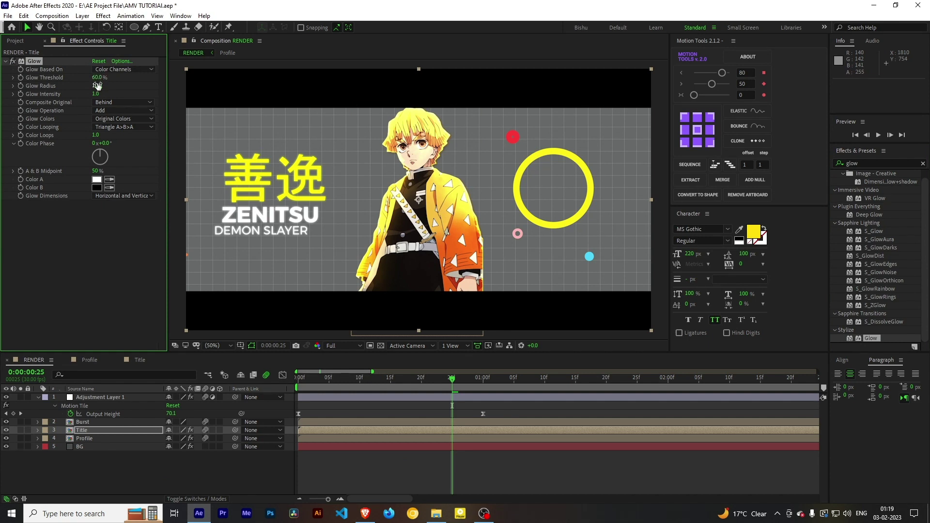
pyautogui.moveTo(96, 86); pyautogui.dragTo(94, 86)
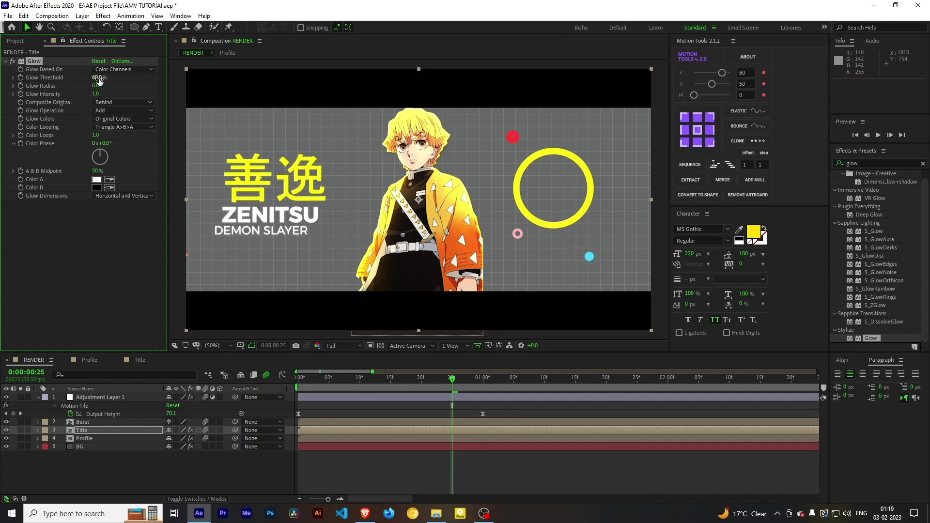
pyautogui.moveTo(100, 78); pyautogui.dragTo(107, 77)
# - Duplicate the Glow as Glow 2 and set its threshold to 18.8% and radius to 175.0
pyautogui.hotkey('ctrl', 'd')
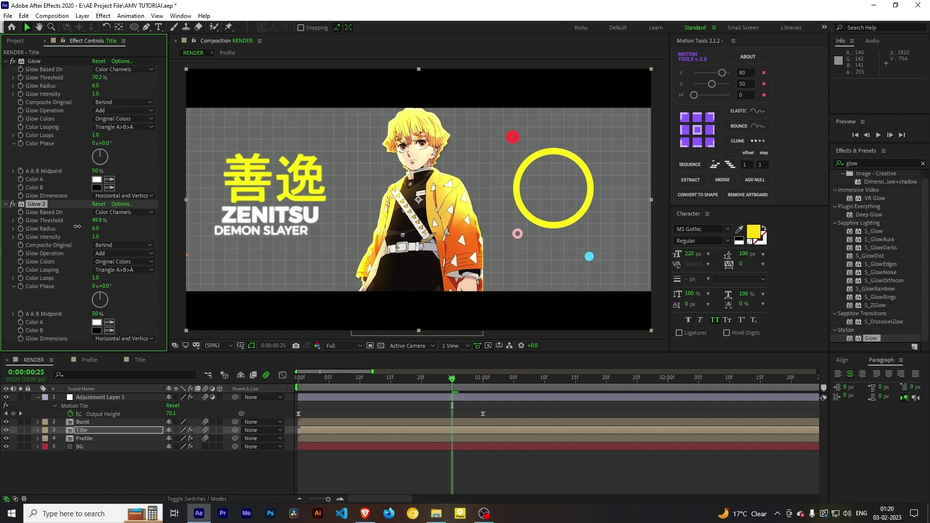
pyautogui.moveTo(77, 226); pyautogui.dragTo(55, 230)
pyautogui.moveTo(91, 220); pyautogui.dragTo(174, 227)
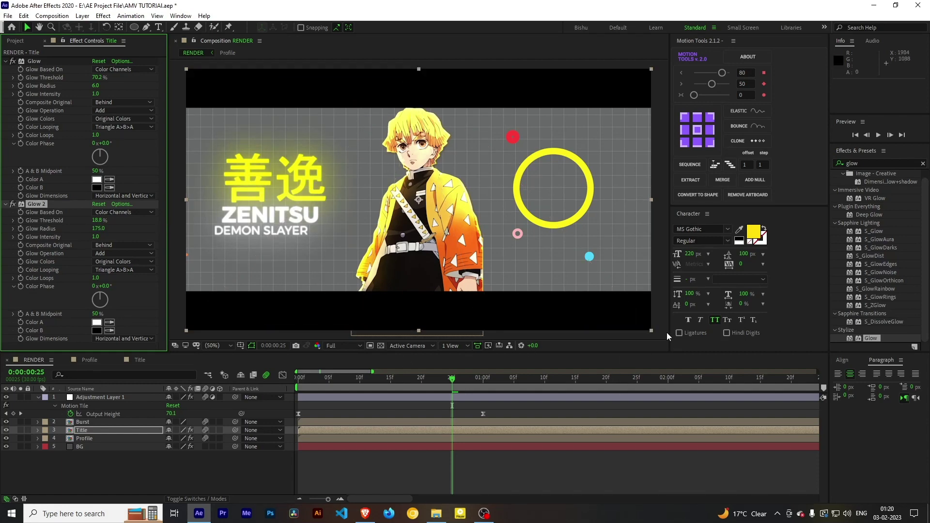
# - Copy the Glow and Glow 2 effects from the Title layer onto the Burst layer
pyautogui.keyDown('shift'); pyautogui.click(32, 62); pyautogui.keyUp('shift')
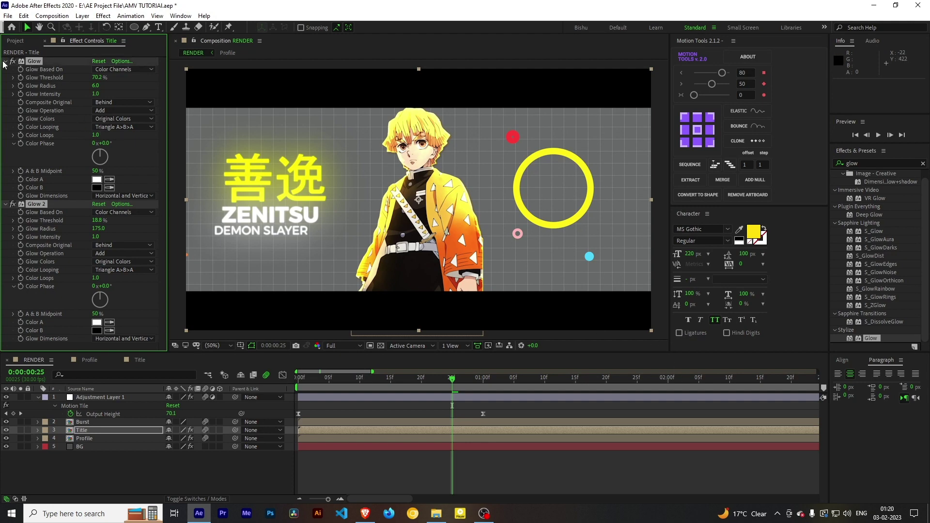
pyautogui.click(7, 62)
pyautogui.hotkey('ctrl', 'c')
pyautogui.click(82, 422)
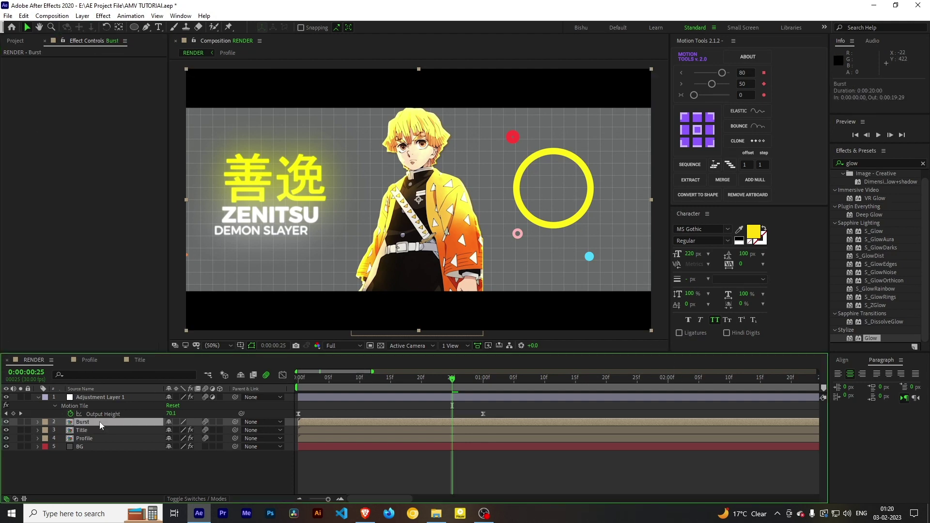
pyautogui.hotkey('ctrl', 'v')
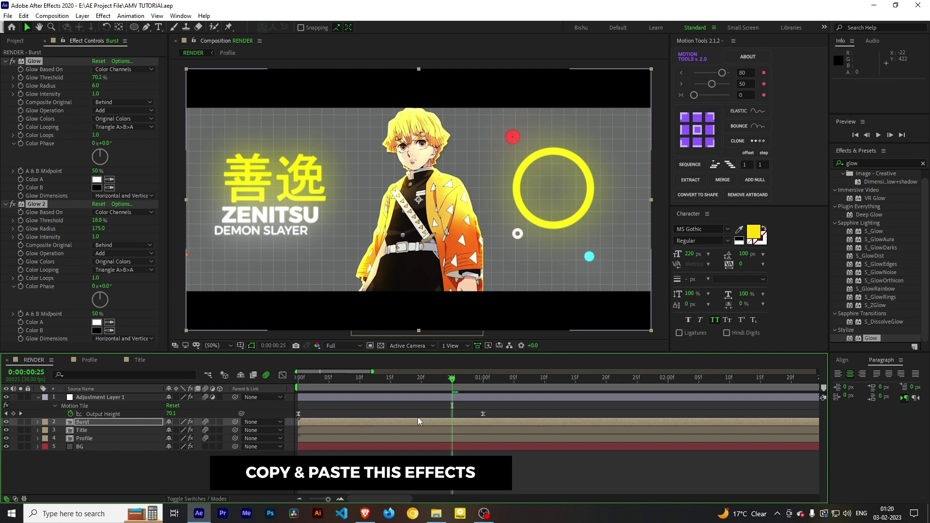
pyautogui.click(417, 417)
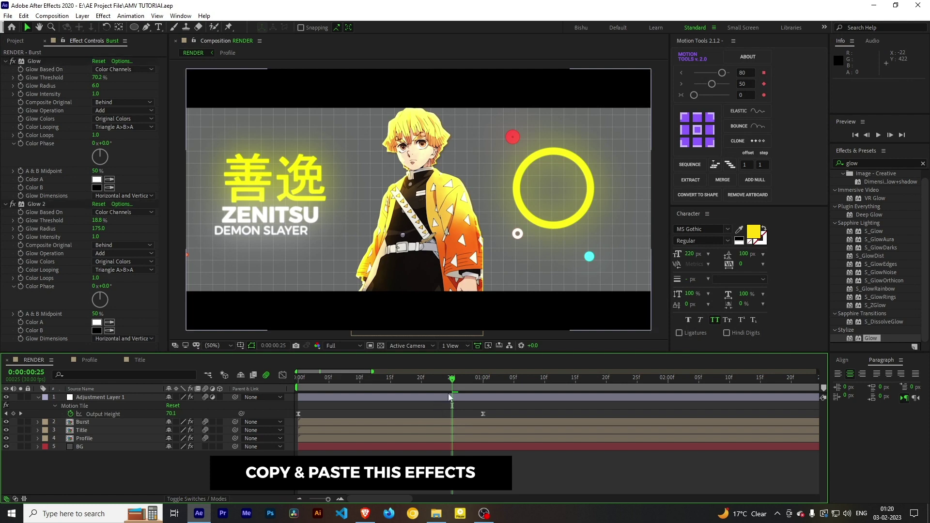
# - Preview the composition from the start of the timeline
pyautogui.press('Home')
pyautogui.press('space')
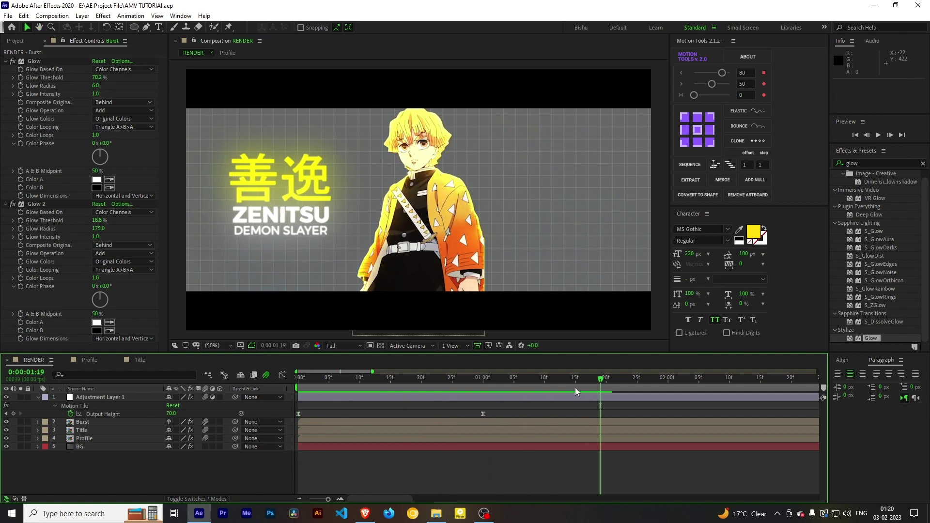
pyautogui.click(525, 388)
pyautogui.press('space')
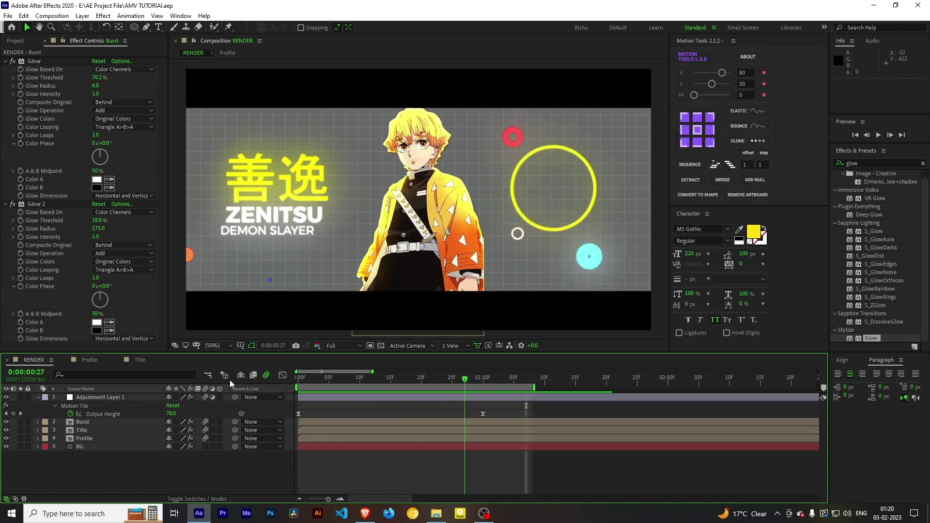